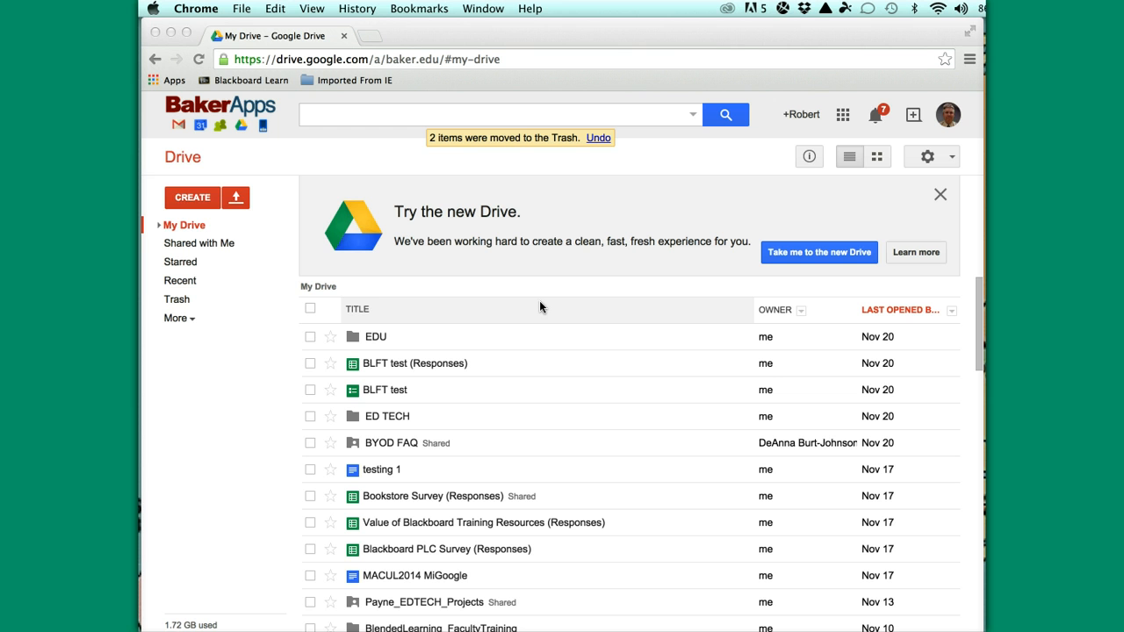
Create a new blank form from the CREATE menu in Google Drive
{"action": "left_click", "coordinate": [190, 200]}
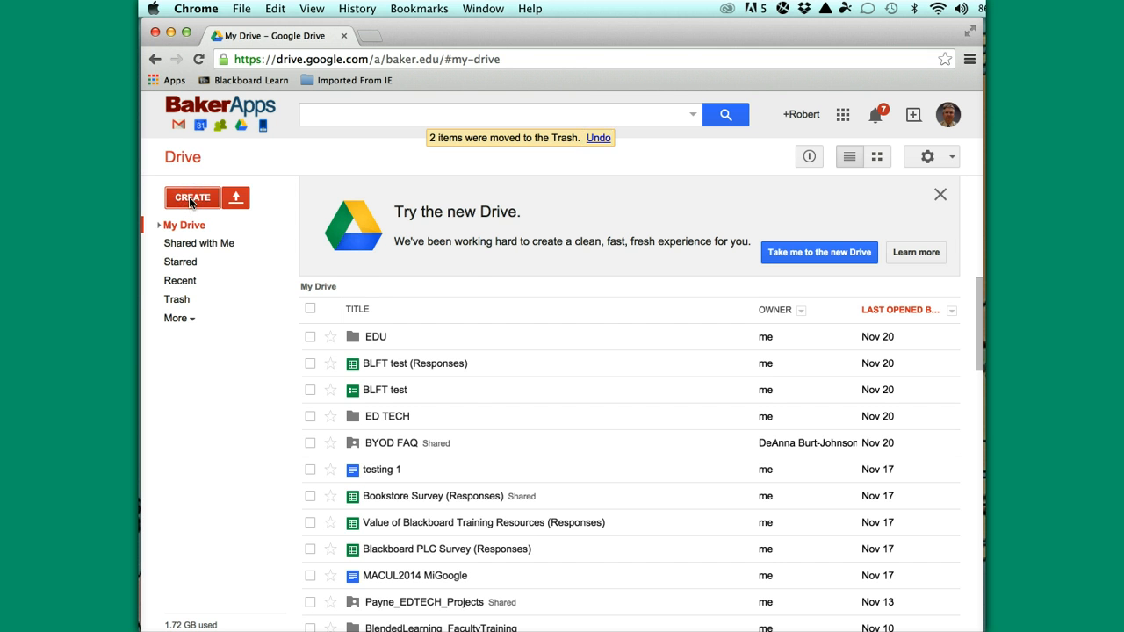
{"action": "left_click", "coordinate": [189, 198]}
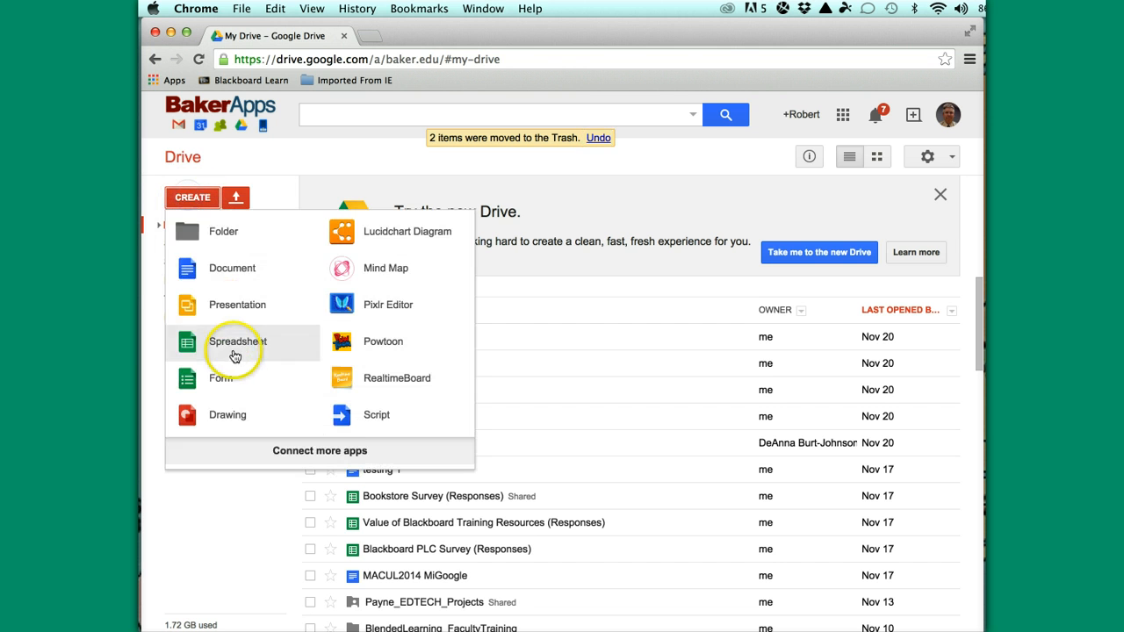
{"action": "left_click", "coordinate": [219, 382]}
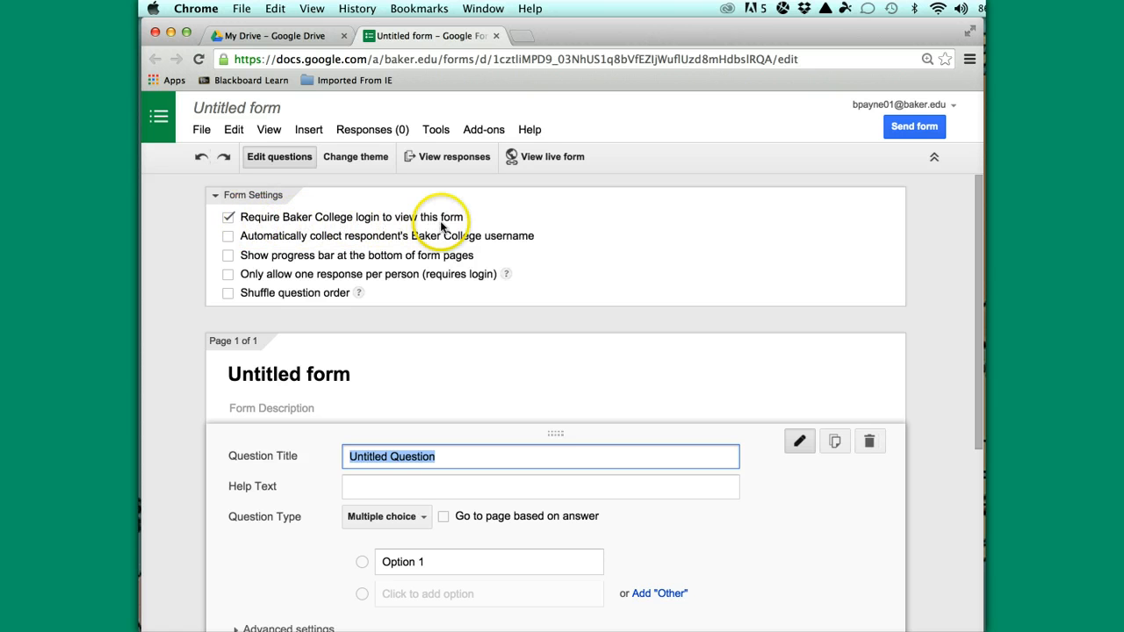
Turn on automatic username collection and retitle the form 'Practice Flubaroo'
{"action": "left_click", "coordinate": [228, 237]}
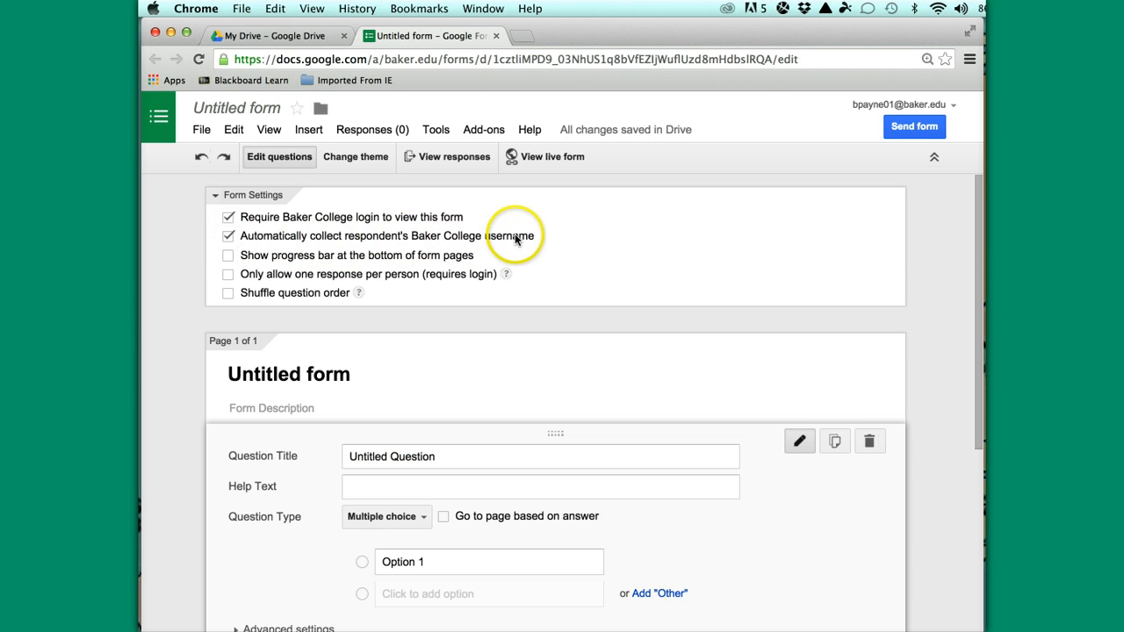
{"action": "scroll", "coordinate": [588, 356], "scroll_direction": "down", "scroll_amount": 3}
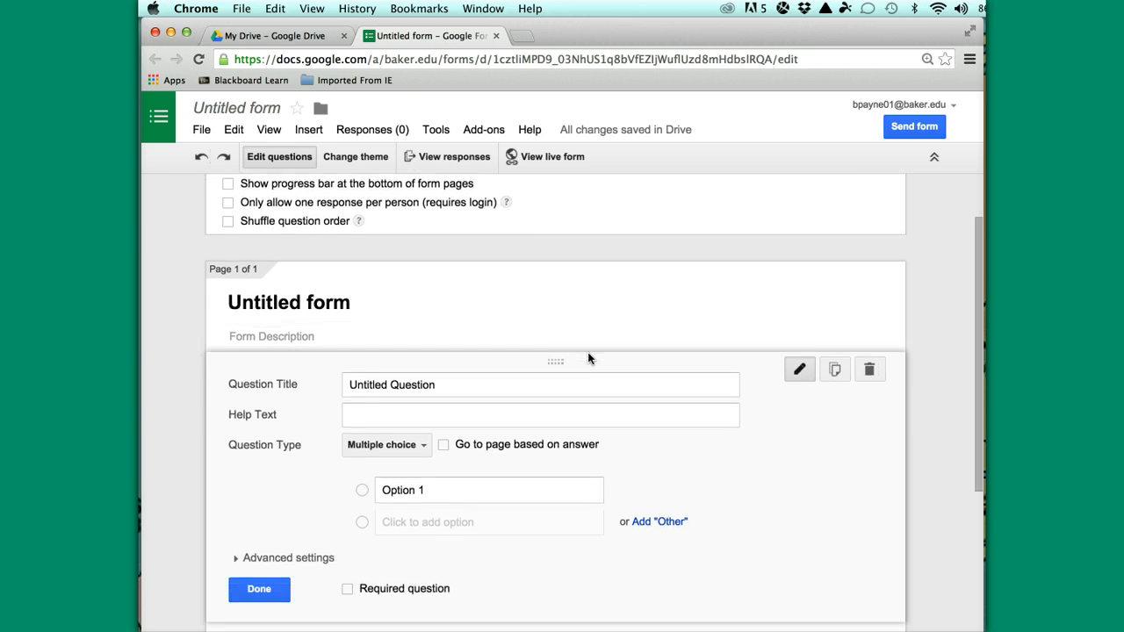
{"action": "scroll", "coordinate": [589, 359], "scroll_direction": "up", "scroll_amount": 3}
{"action": "left_click", "coordinate": [359, 369]}
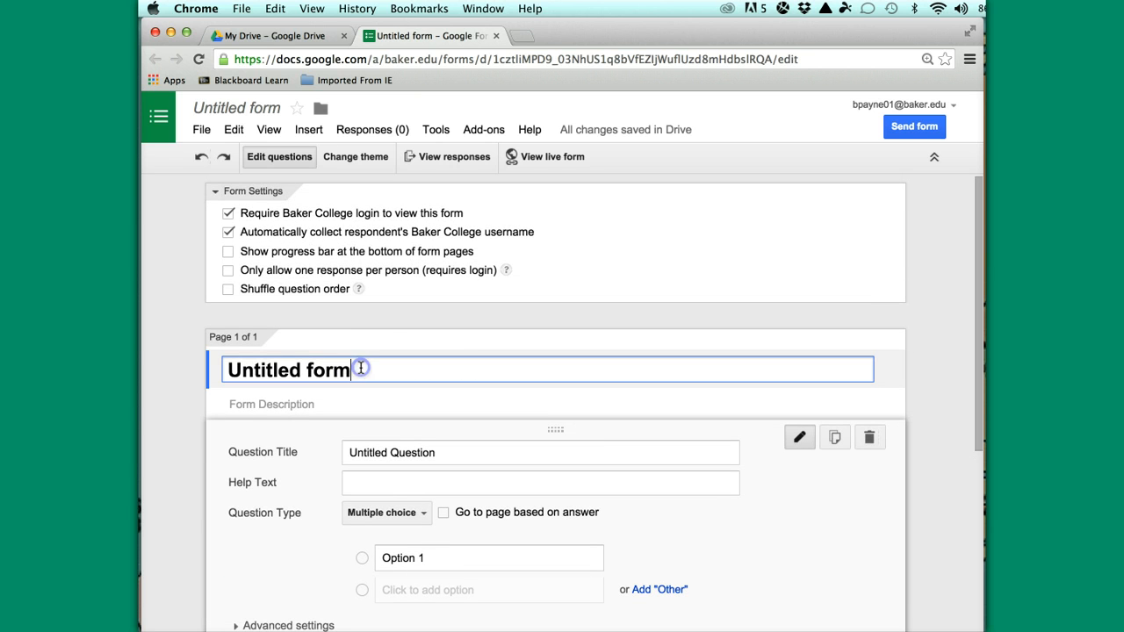
{"action": "key", "text": "BackSpace"}
{"action": "key", "text": "BackSpace"}
{"action": "key", "text": "BackSpace"}
{"action": "key", "text": "BackSpace"}
{"action": "key", "text": "BackSpace"}
{"action": "key", "text": "BackSpace"}
{"action": "key", "text": "BackSpace"}
{"action": "key", "text": "BackSpace"}
{"action": "key", "text": "BackSpace"}
{"action": "key", "text": "BackSpace"}
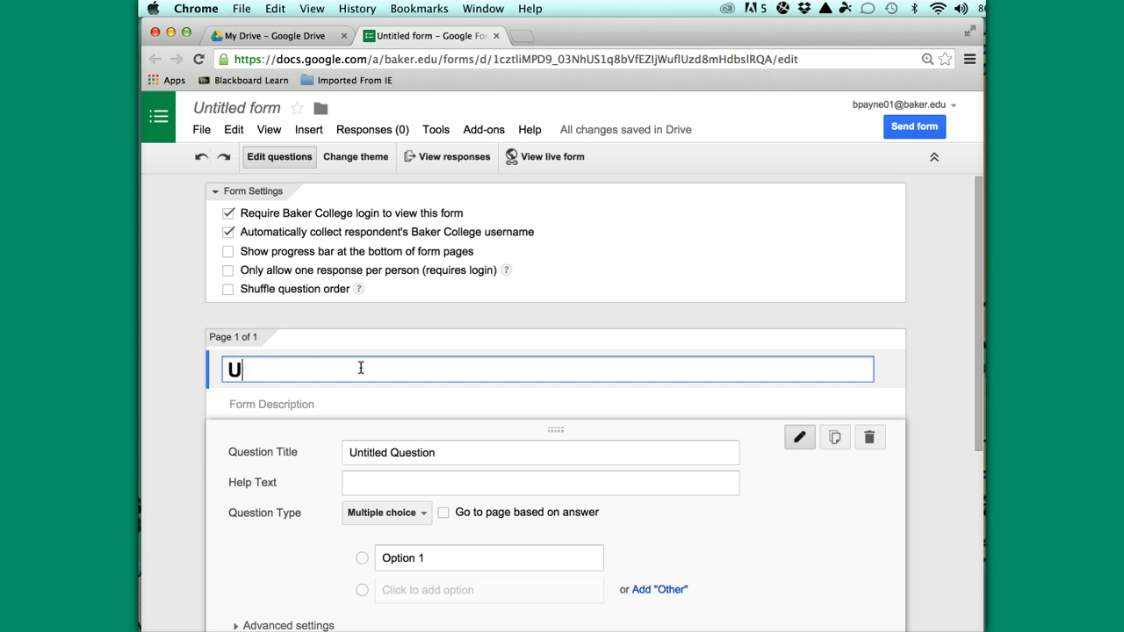
{"action": "type", "text": "Practice Flub"}
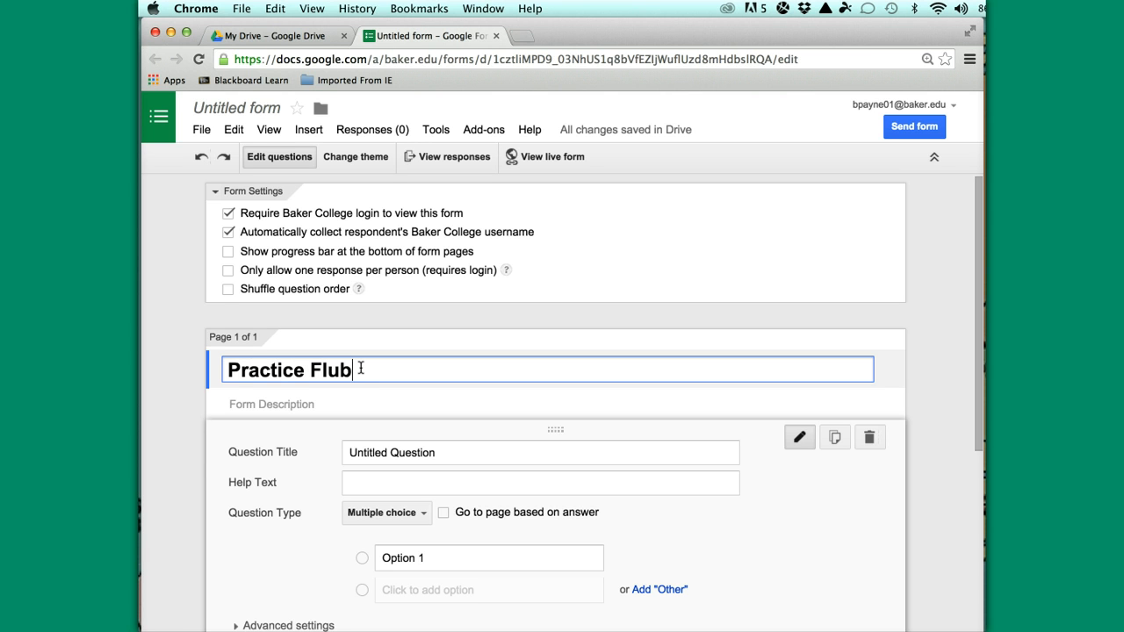
{"action": "type", "text": "aroo"}
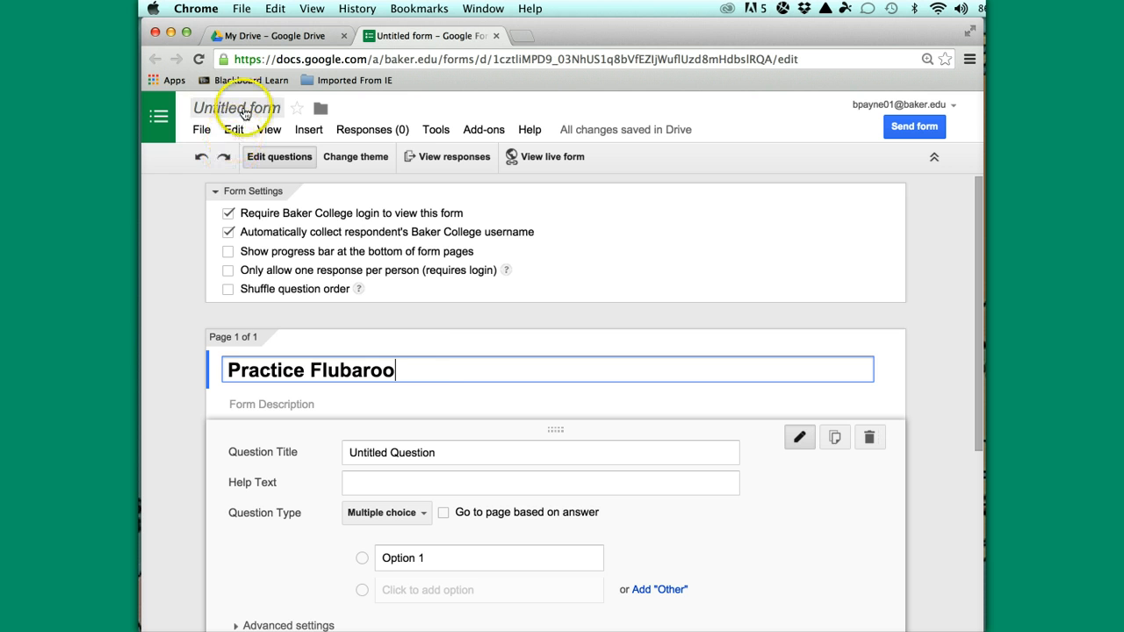
Make the first question a required Text question titled 'Last Name'
{"action": "key", "text": "Tab"}
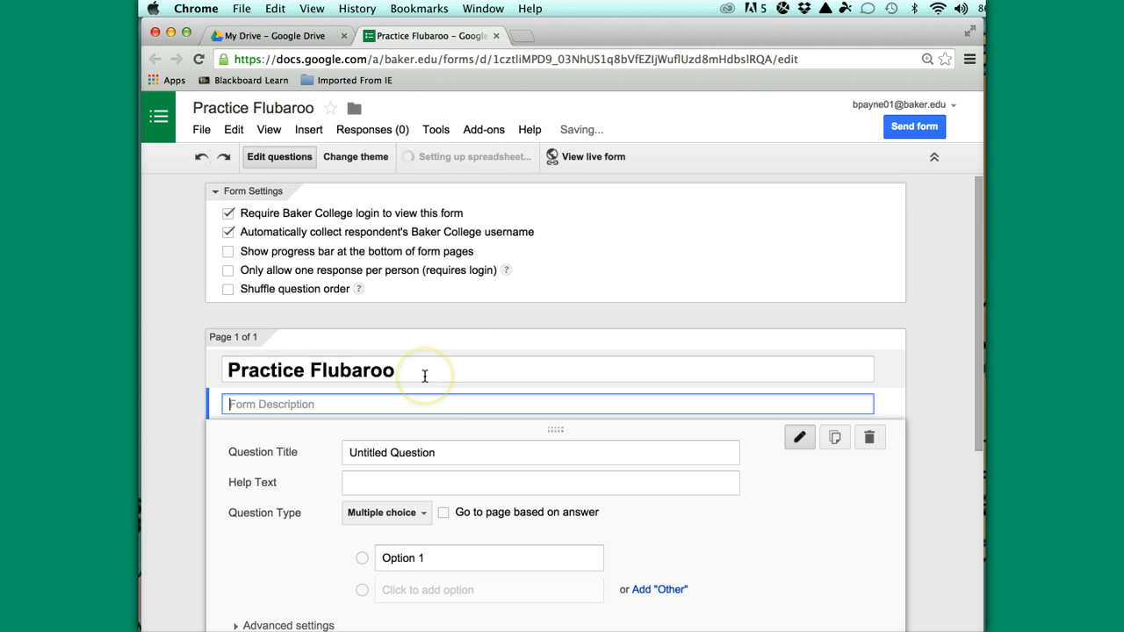
{"action": "scroll", "coordinate": [484, 483], "scroll_direction": "down", "scroll_amount": 3}
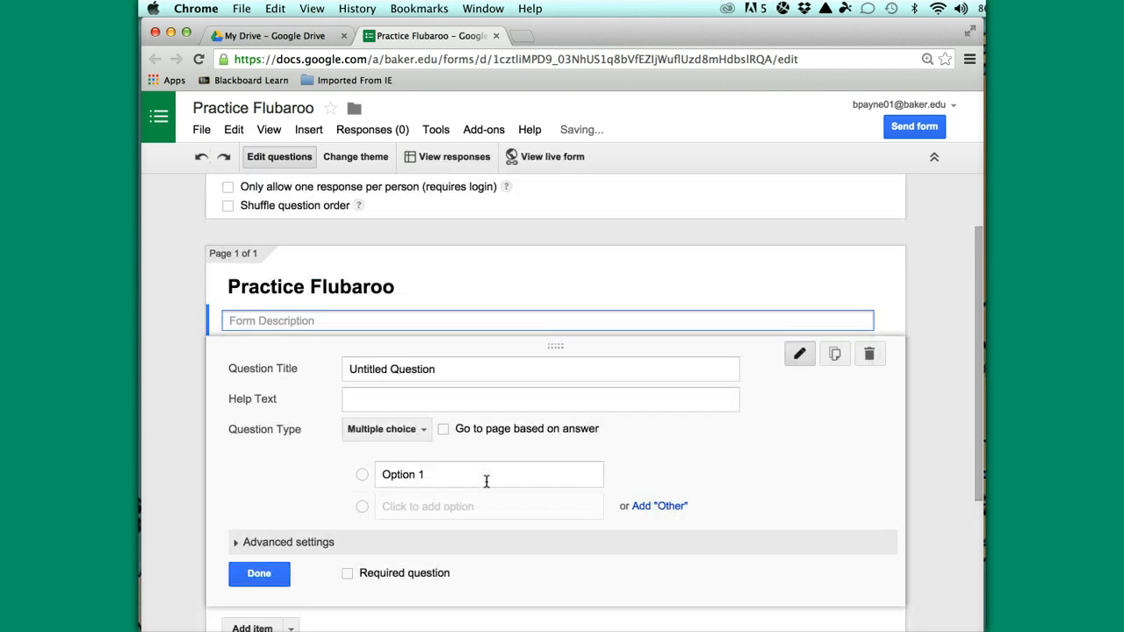
{"action": "left_click", "coordinate": [426, 439]}
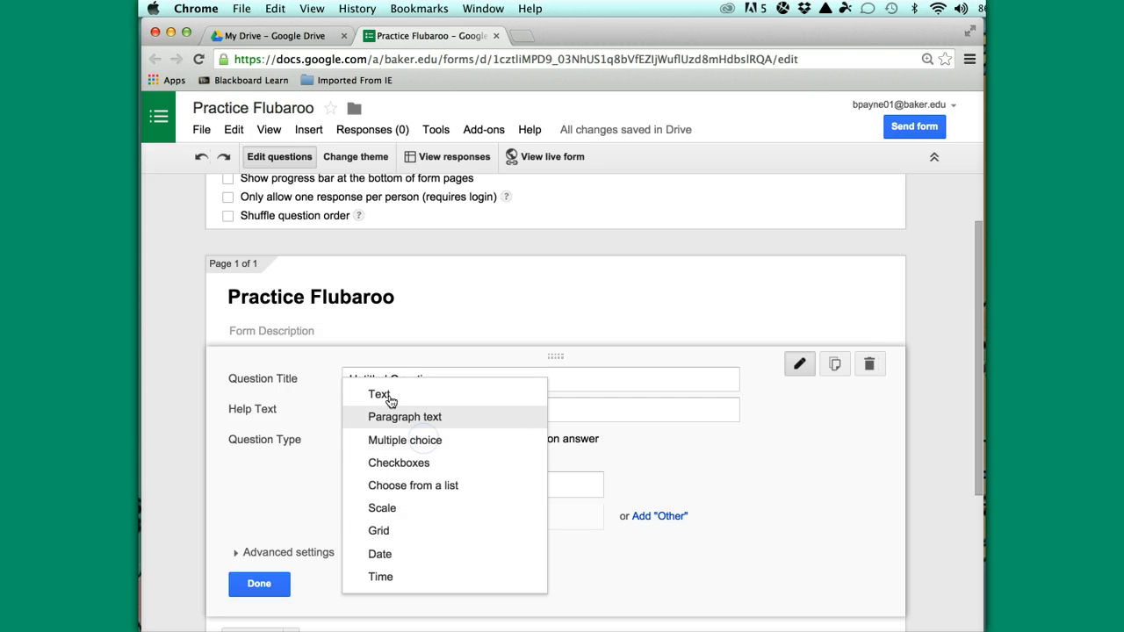
{"action": "left_click", "coordinate": [686, 475]}
{"action": "left_click", "coordinate": [430, 438]}
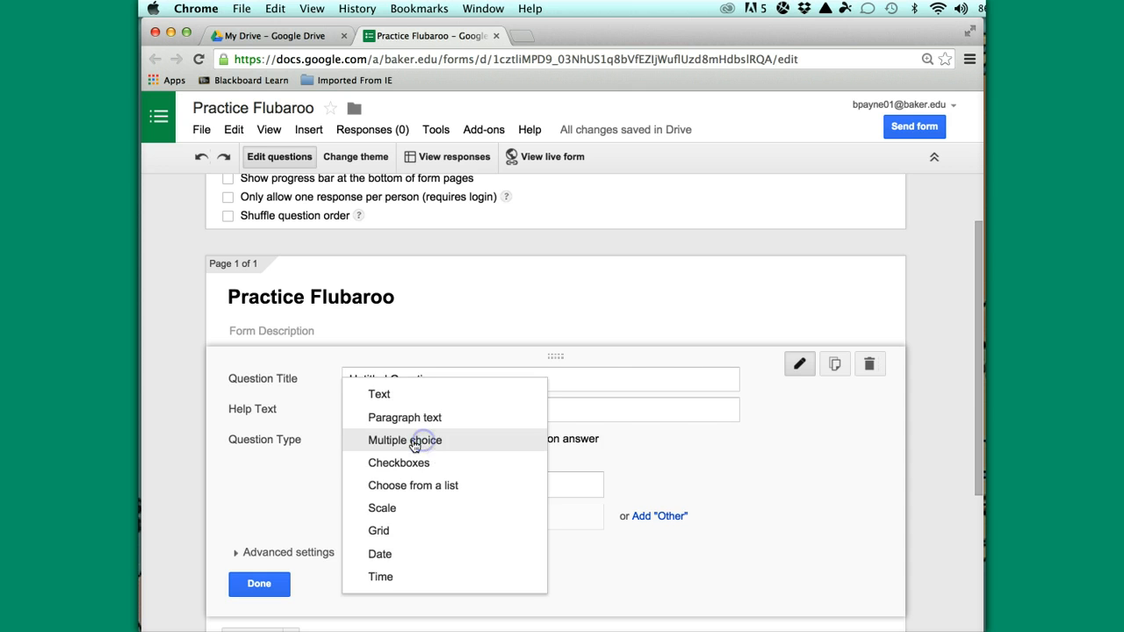
{"action": "left_click", "coordinate": [383, 394]}
{"action": "left_click", "coordinate": [439, 378]}
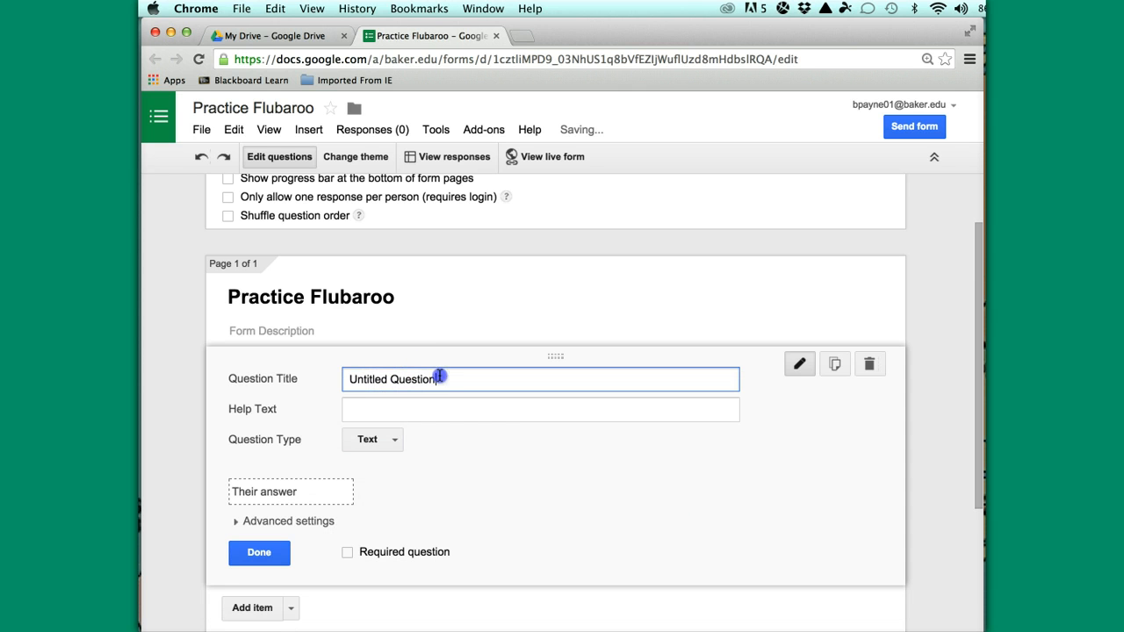
{"action": "key", "text": "BackSpace"}
{"action": "key", "text": "BackSpace"}
{"action": "key", "text": "BackSpace"}
{"action": "key", "text": "BackSpace"}
{"action": "key", "text": "BackSpace"}
{"action": "key", "text": "BackSpace"}
{"action": "key", "text": "BackSpace"}
{"action": "key", "text": "BackSpace"}
{"action": "key", "text": "BackSpace"}
{"action": "key", "text": "BackSpace"}
{"action": "key", "text": "BackSpace"}
{"action": "key", "text": "BackSpace"}
{"action": "key", "text": "BackSpace"}
{"action": "key", "text": "BackSpace"}
{"action": "key", "text": "BackSpace"}
{"action": "key", "text": "BackSpace"}
{"action": "key", "text": "BackSpace"}
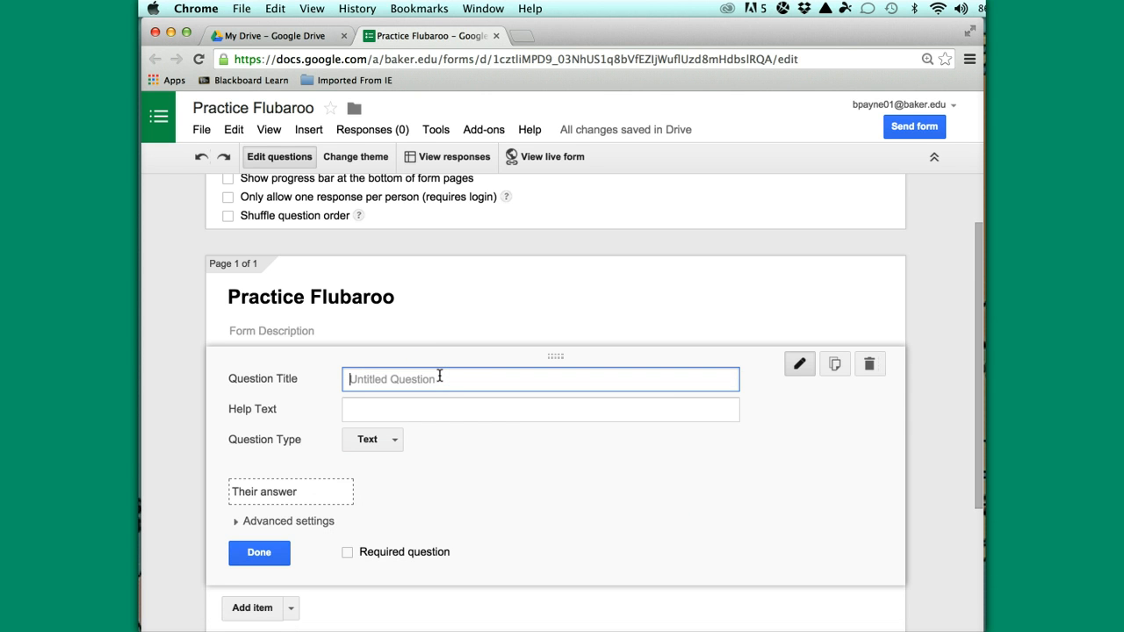
{"action": "type", "text": "Last Name"}
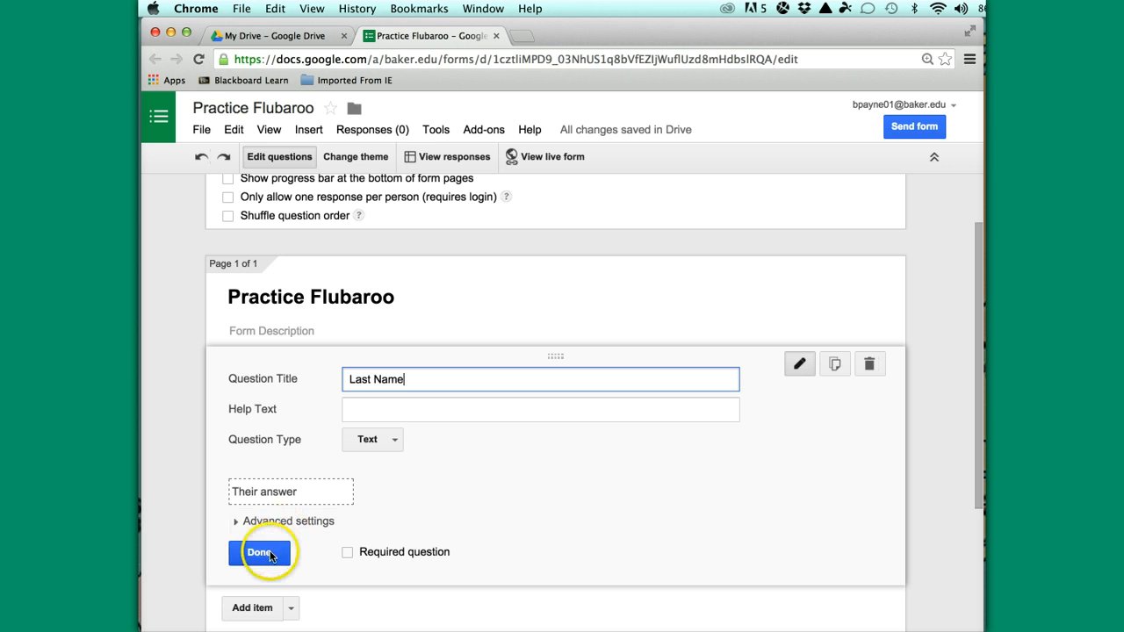
{"action": "left_click", "coordinate": [349, 554]}
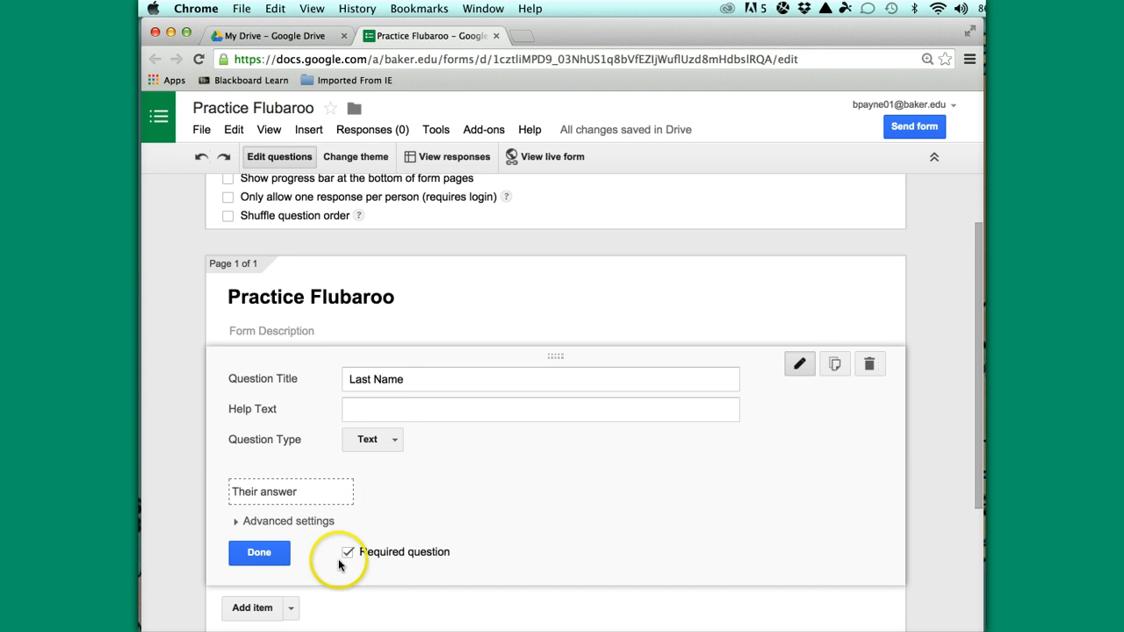
Add required Text questions 'First Name' and 'Campus'
{"action": "scroll", "coordinate": [339, 568], "scroll_direction": "down", "scroll_amount": 3}
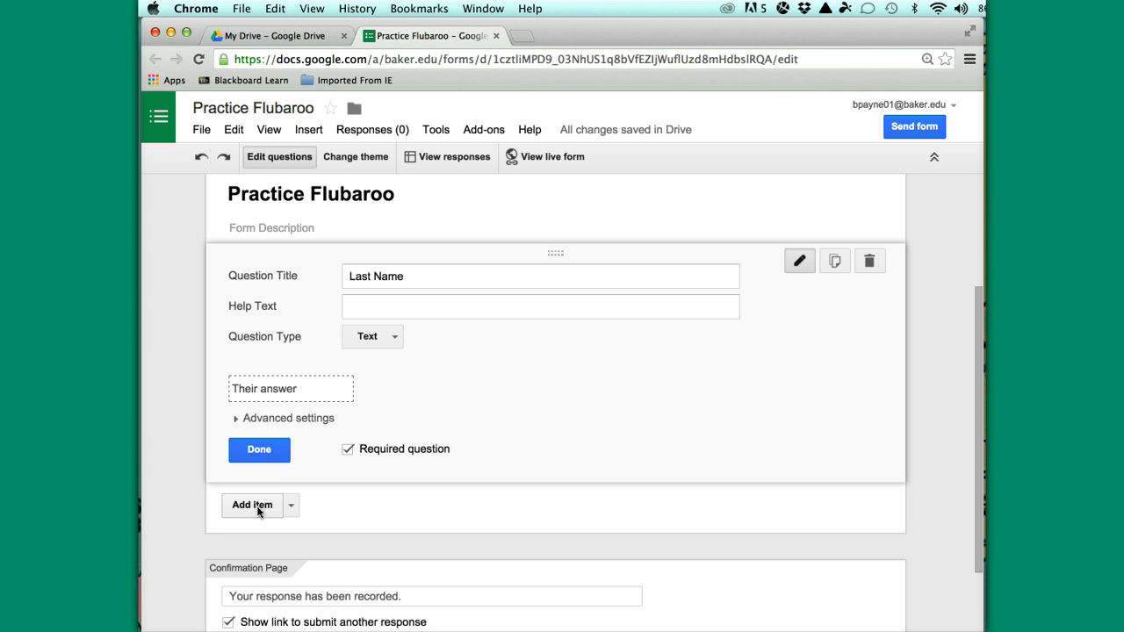
{"action": "left_click", "coordinate": [255, 508]}
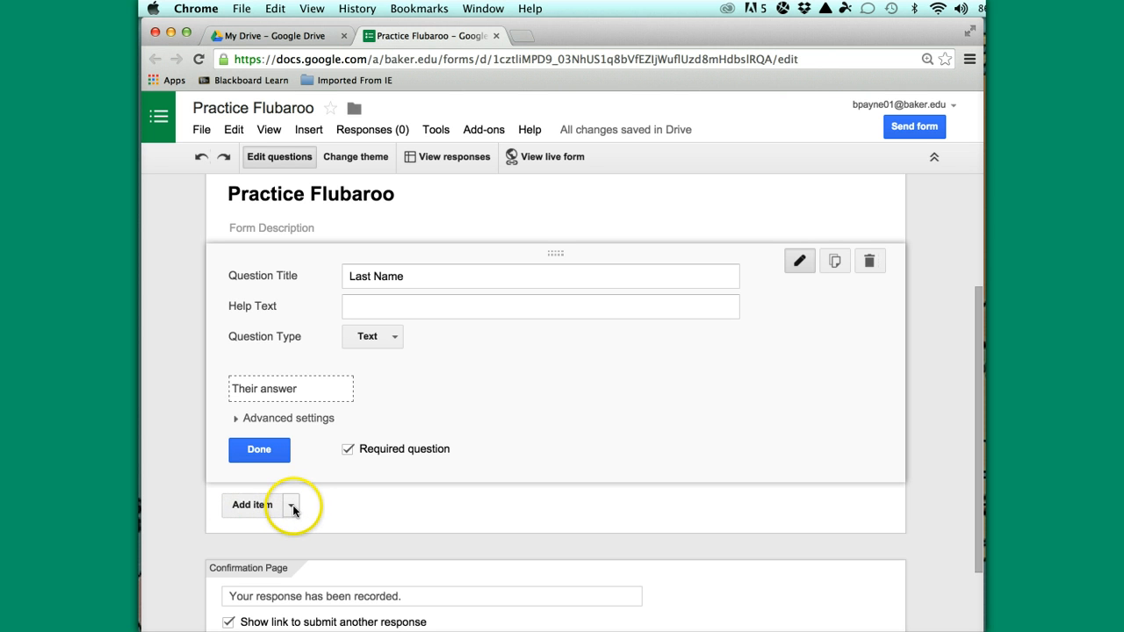
{"action": "left_click", "coordinate": [252, 506]}
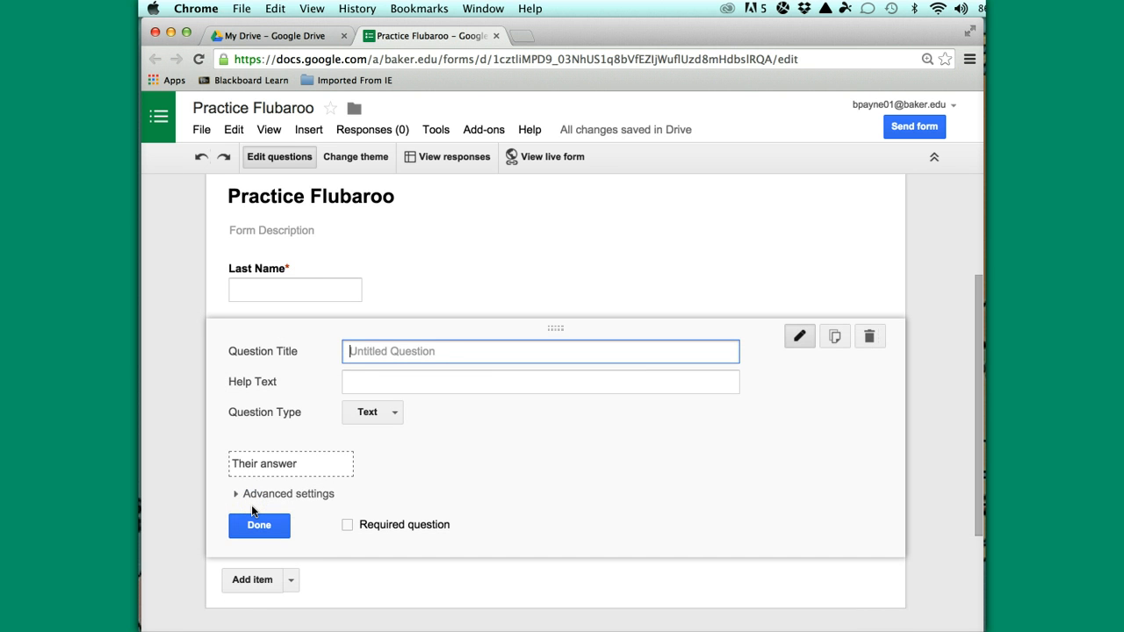
{"action": "type", "text": "First Name"}
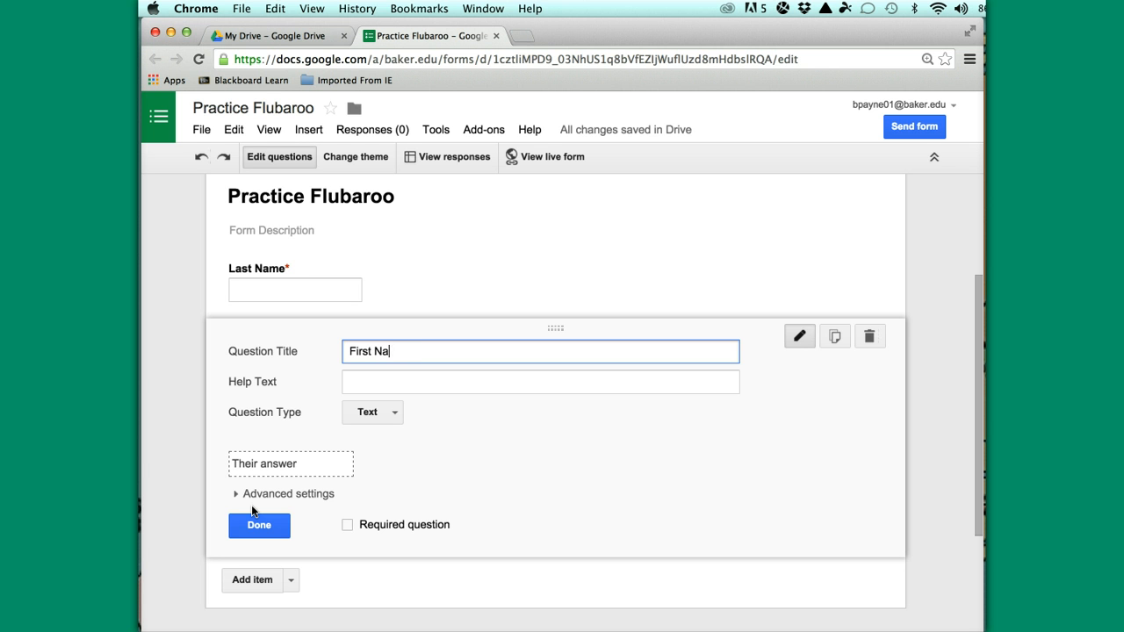
{"action": "left_click", "coordinate": [348, 525]}
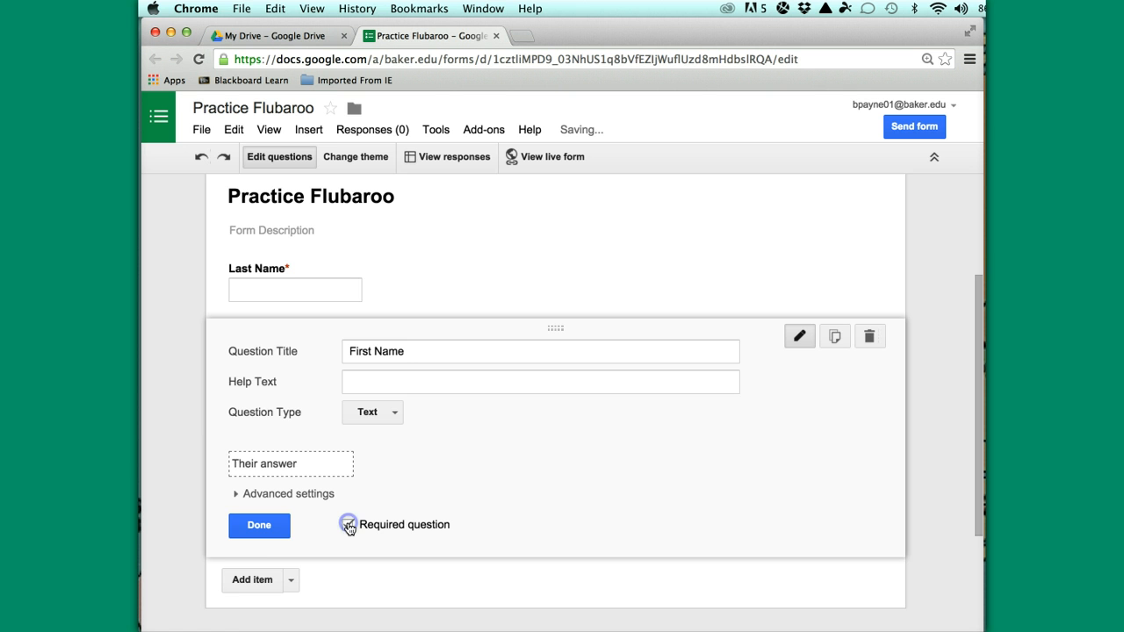
{"action": "left_click", "coordinate": [253, 580]}
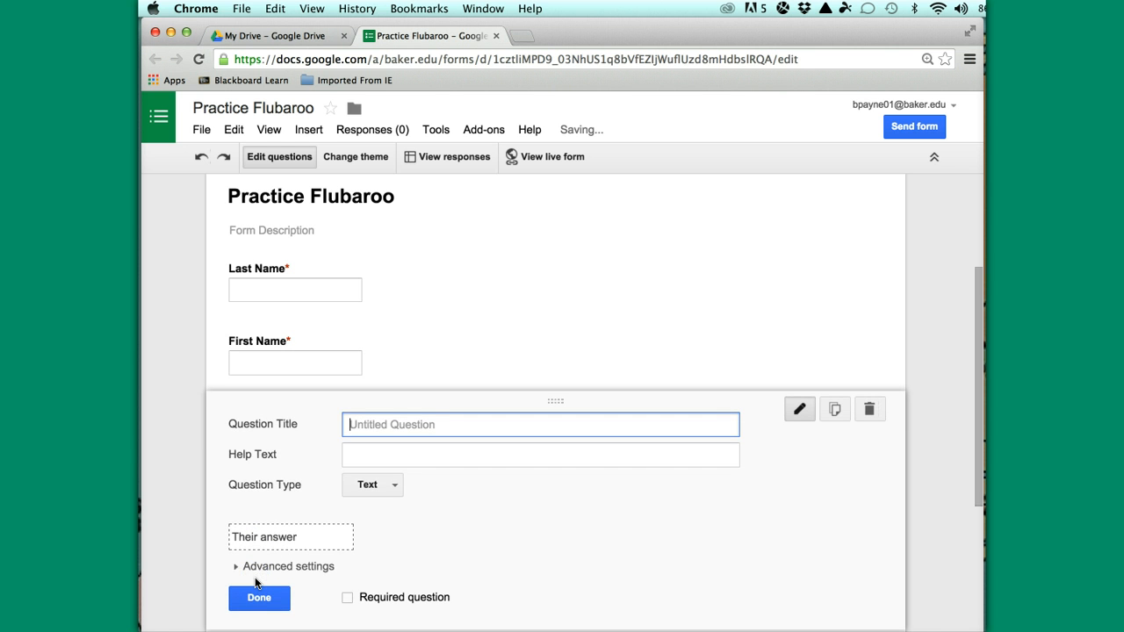
{"action": "type", "text": "Campus"}
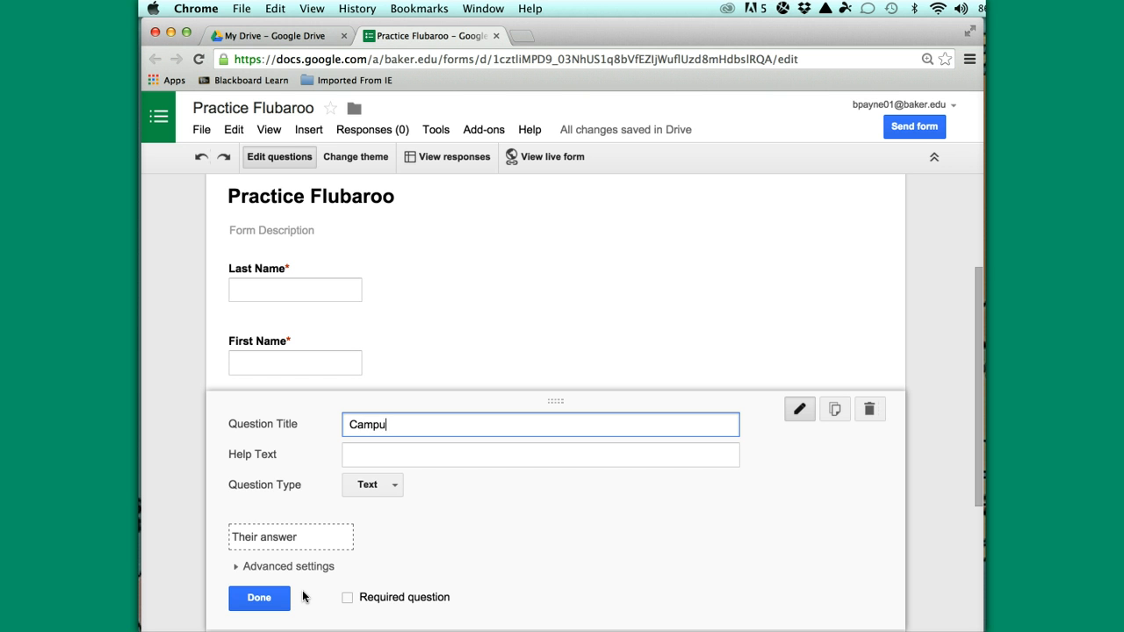
{"action": "left_click", "coordinate": [347, 598]}
{"action": "scroll", "coordinate": [502, 535], "scroll_direction": "down", "scroll_amount": 3}
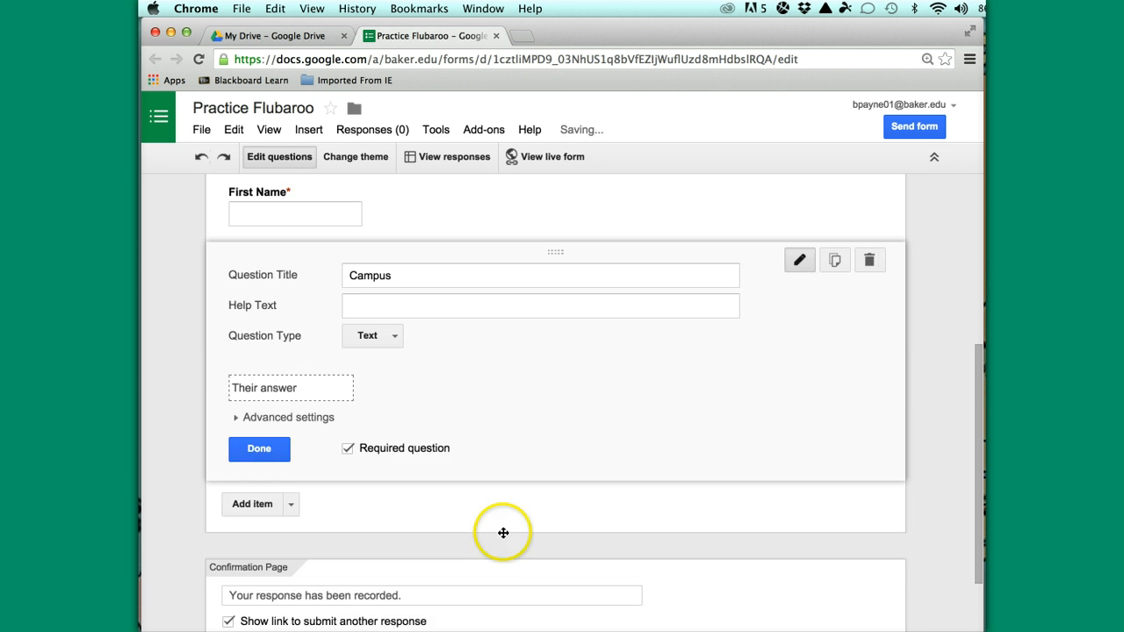
Add a multiple-choice question 'What color is the sun?' with options Purple and Green
{"action": "left_click", "coordinate": [292, 490]}
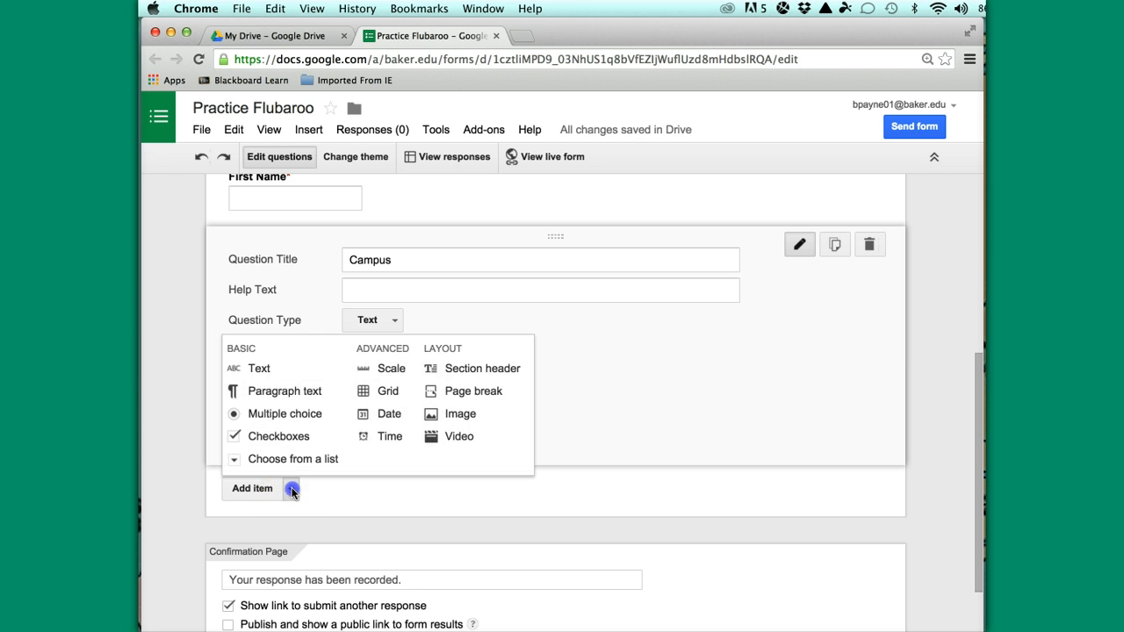
{"action": "left_click", "coordinate": [280, 415]}
{"action": "type", "text": "What color is the sun?"}
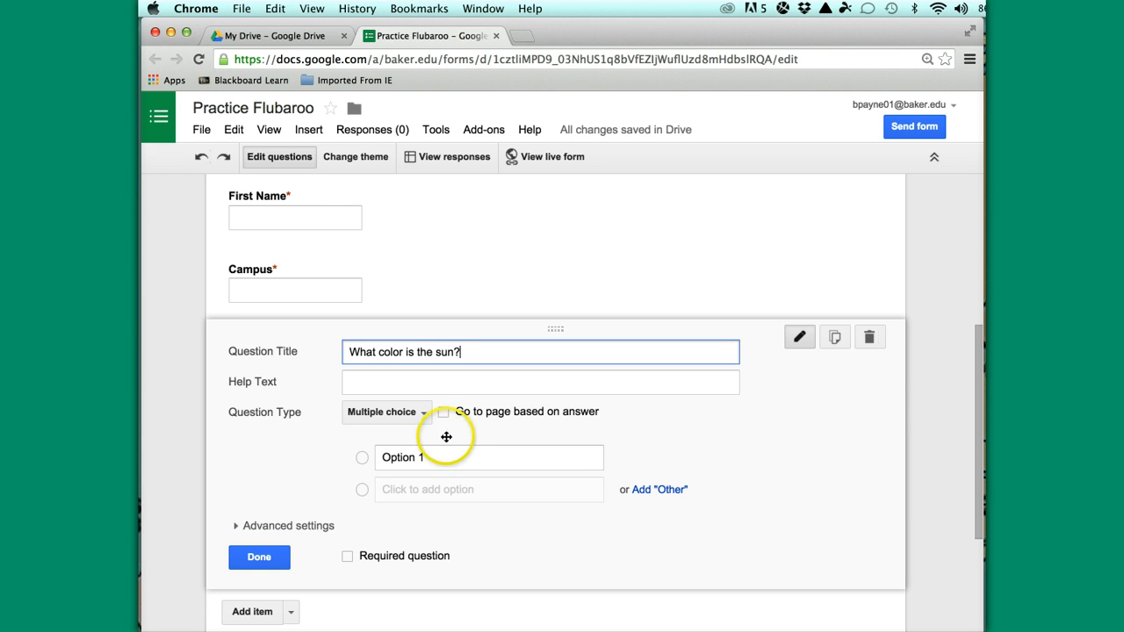
{"action": "left_click", "coordinate": [424, 457]}
{"action": "type", "text": "P"}
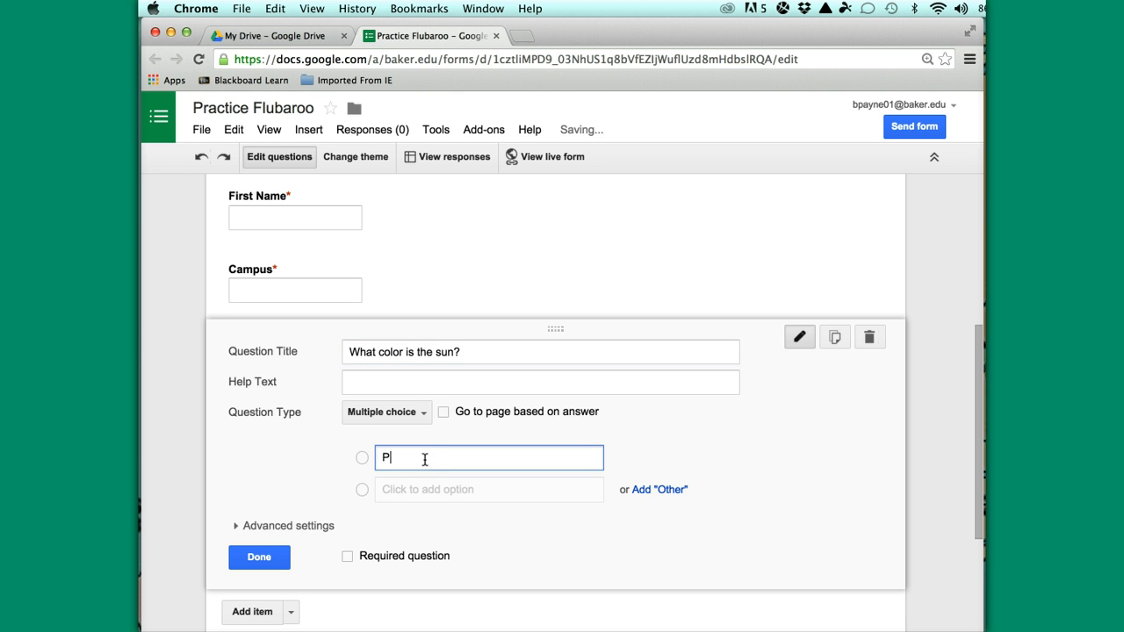
{"action": "type", "text": "urple"}
{"action": "left_click", "coordinate": [402, 489]}
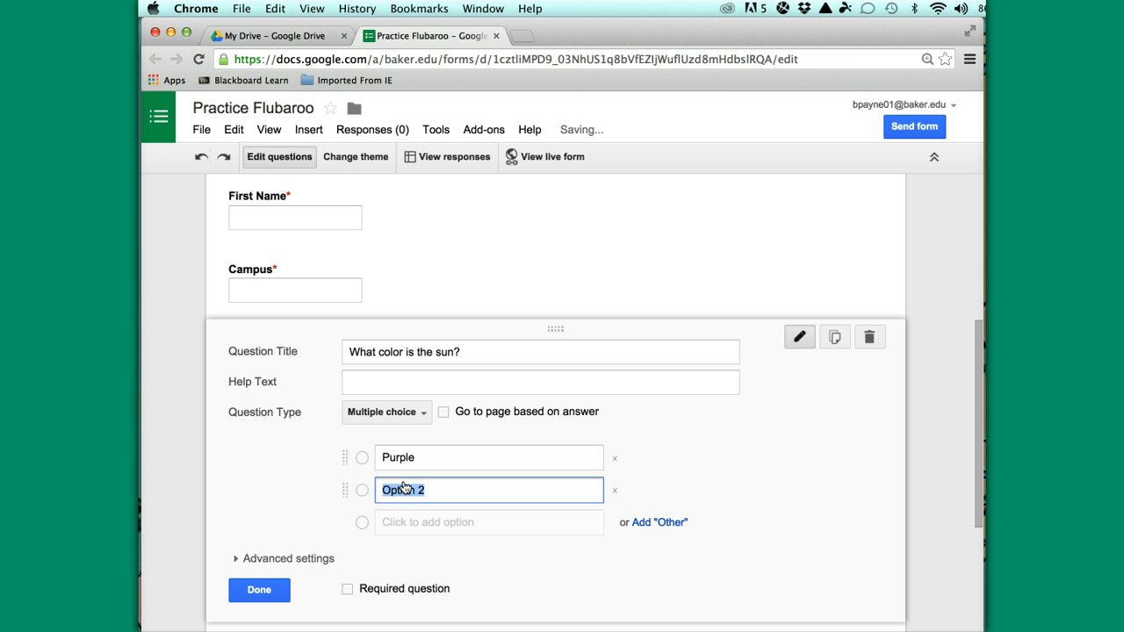
{"action": "type", "text": "G"}
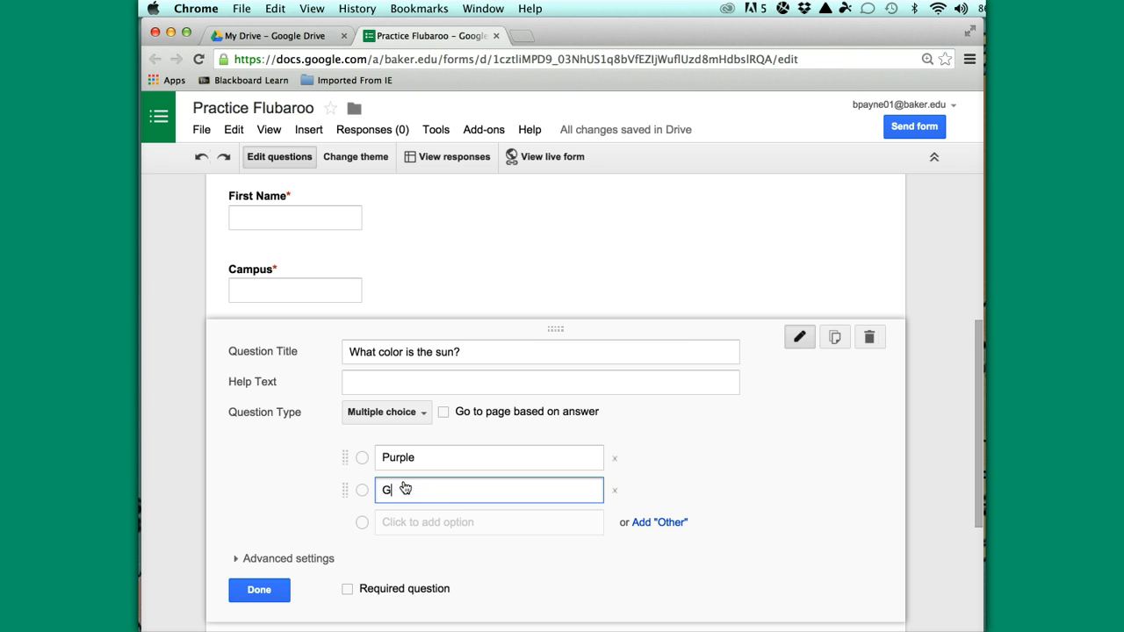
{"action": "type", "text": "reen"}
Add options Yellow and Blue, make the sun question required, and add a new question
{"action": "left_click", "coordinate": [400, 522]}
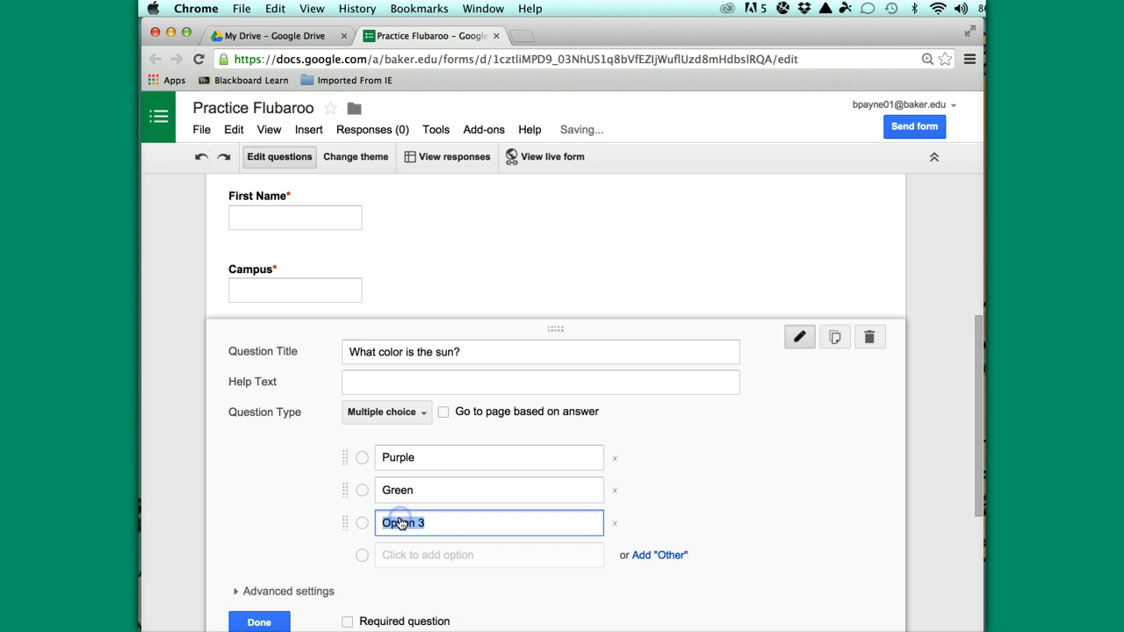
{"action": "type", "text": "Yellow"}
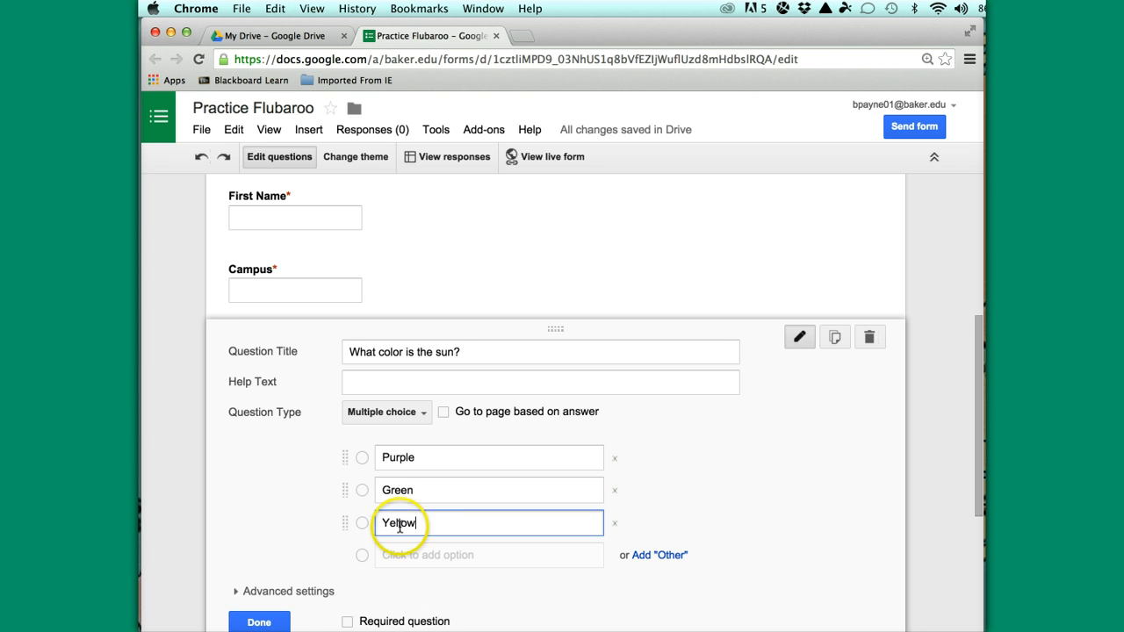
{"action": "left_click", "coordinate": [400, 556]}
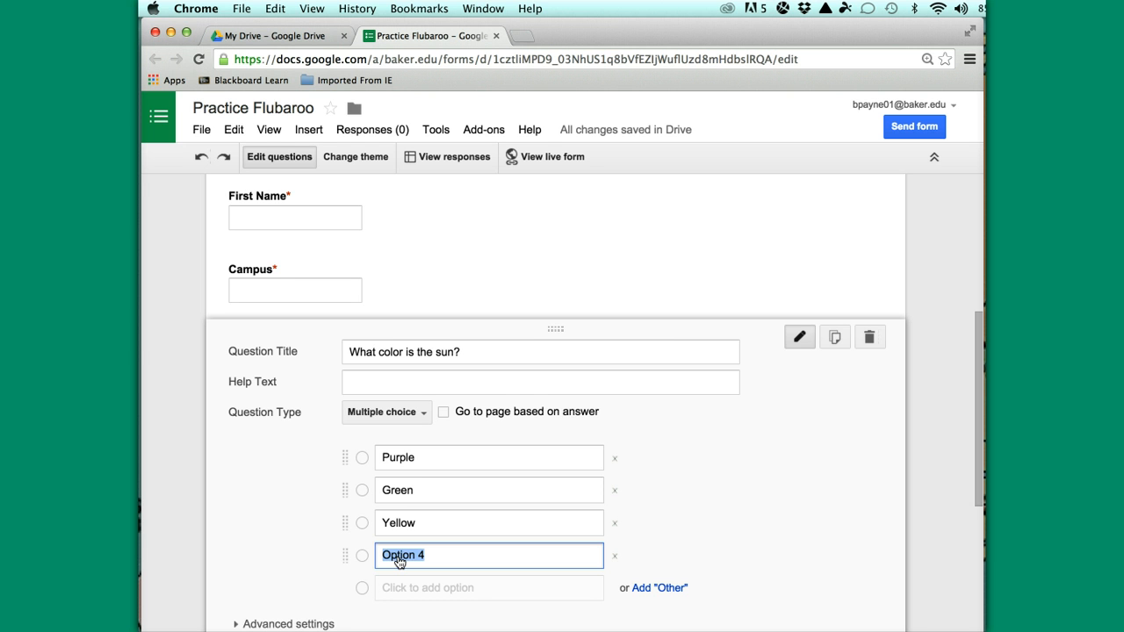
{"action": "type", "text": "Blue"}
{"action": "scroll", "coordinate": [515, 577], "scroll_direction": "down", "scroll_amount": 3}
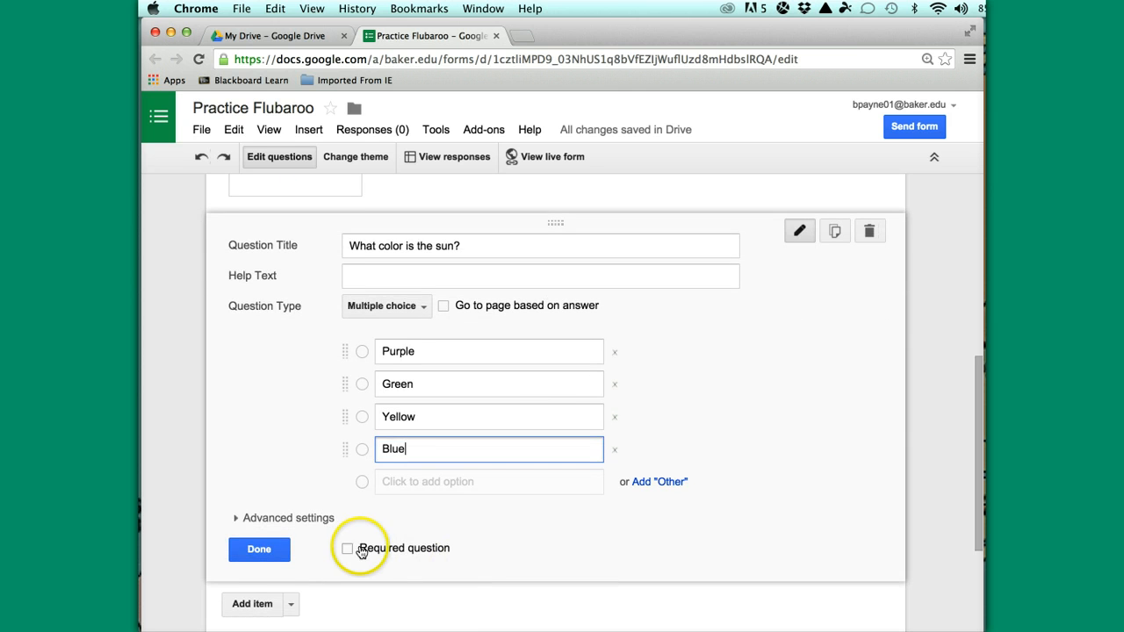
{"action": "left_click", "coordinate": [361, 550]}
{"action": "scroll", "coordinate": [506, 554], "scroll_direction": "down", "scroll_amount": 2}
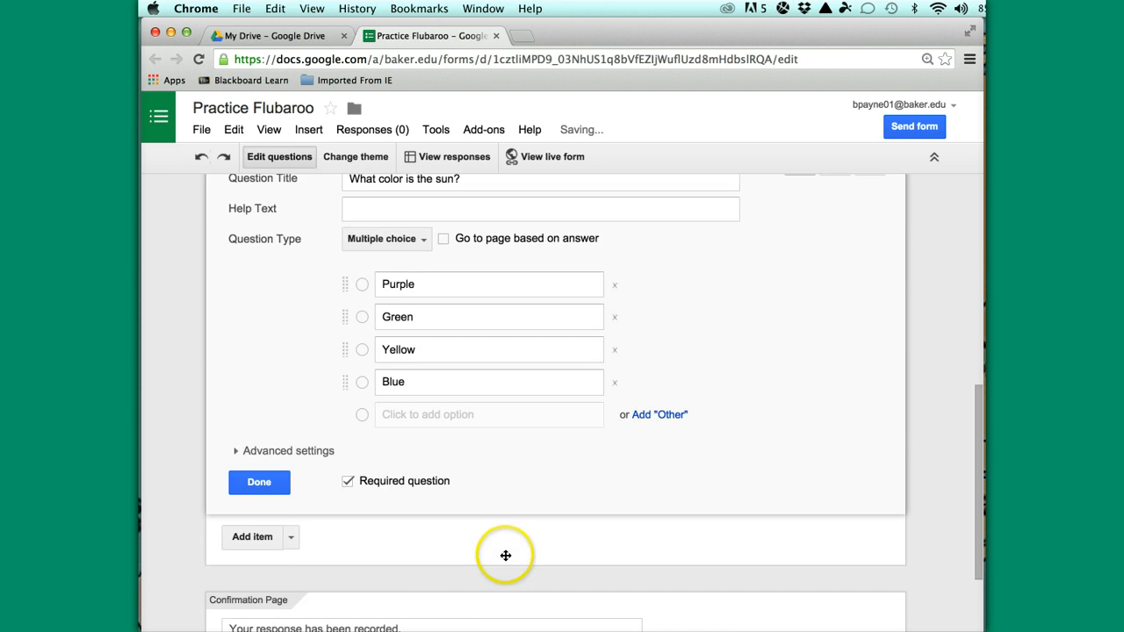
{"action": "scroll", "coordinate": [506, 555], "scroll_direction": "down", "scroll_amount": 2}
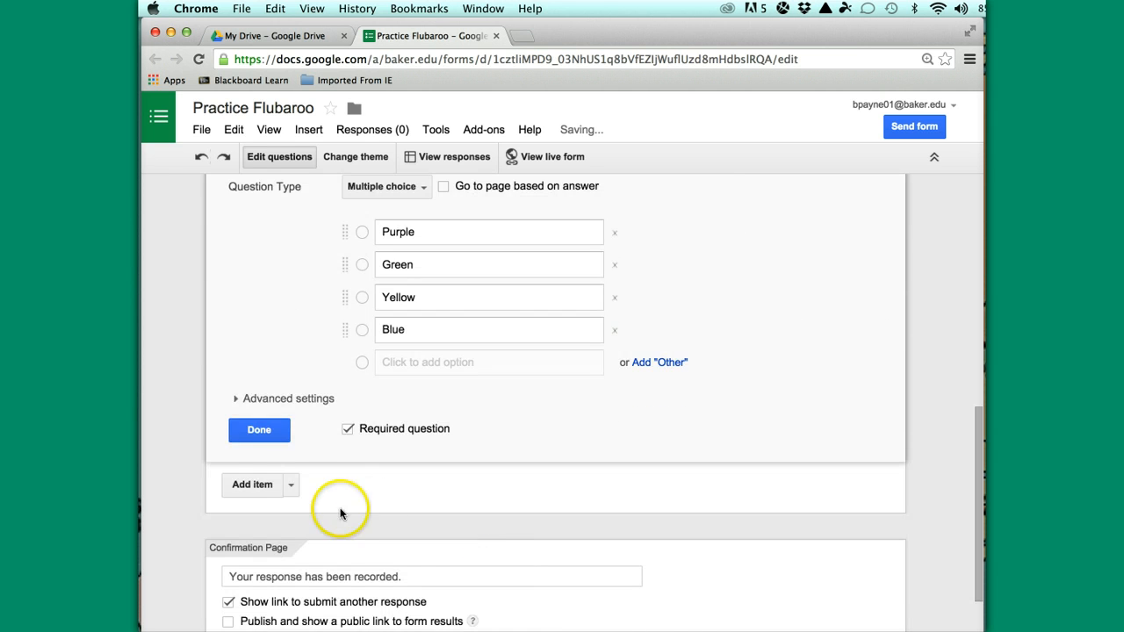
{"action": "left_click", "coordinate": [255, 484]}
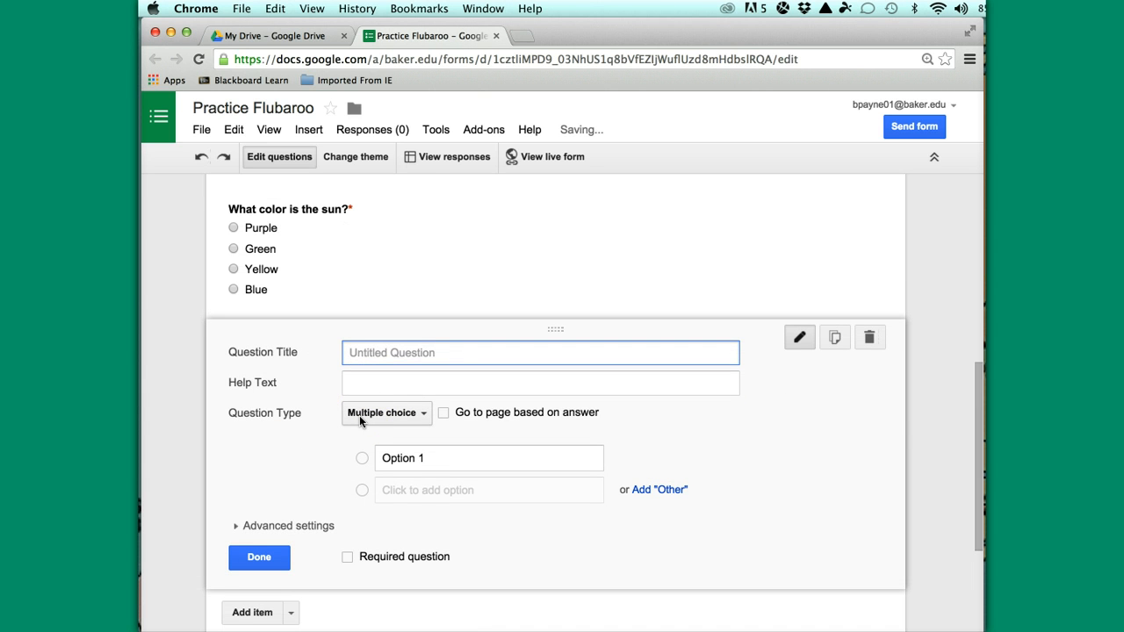
Title the question 'What 4 legged animal walks on 2 legs?' with options Horse, Cow, Elephant, Kangaroo
{"action": "type", "text": "Wha"}
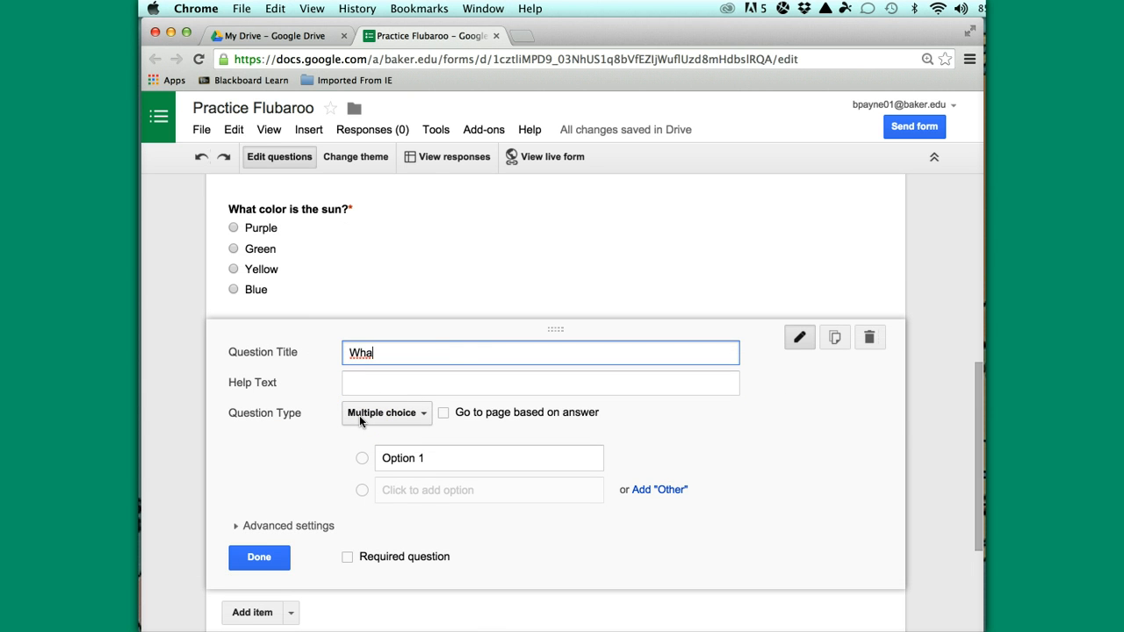
{"action": "type", "text": "t 4 legged animal w"}
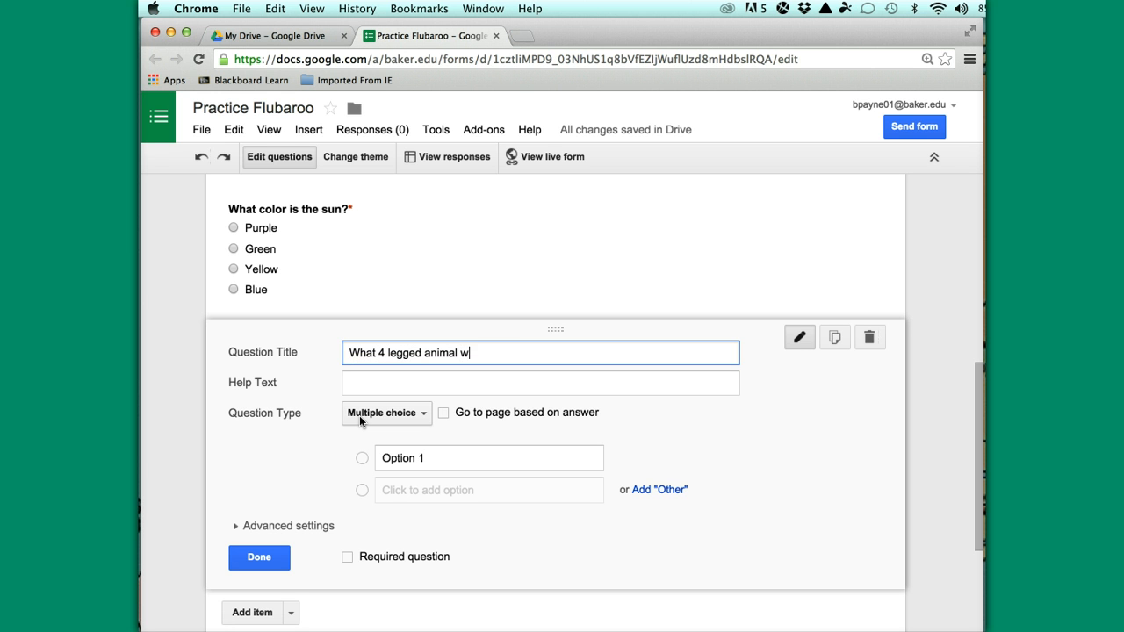
{"action": "type", "text": "alks on 2 legs?"}
{"action": "left_click", "coordinate": [430, 458]}
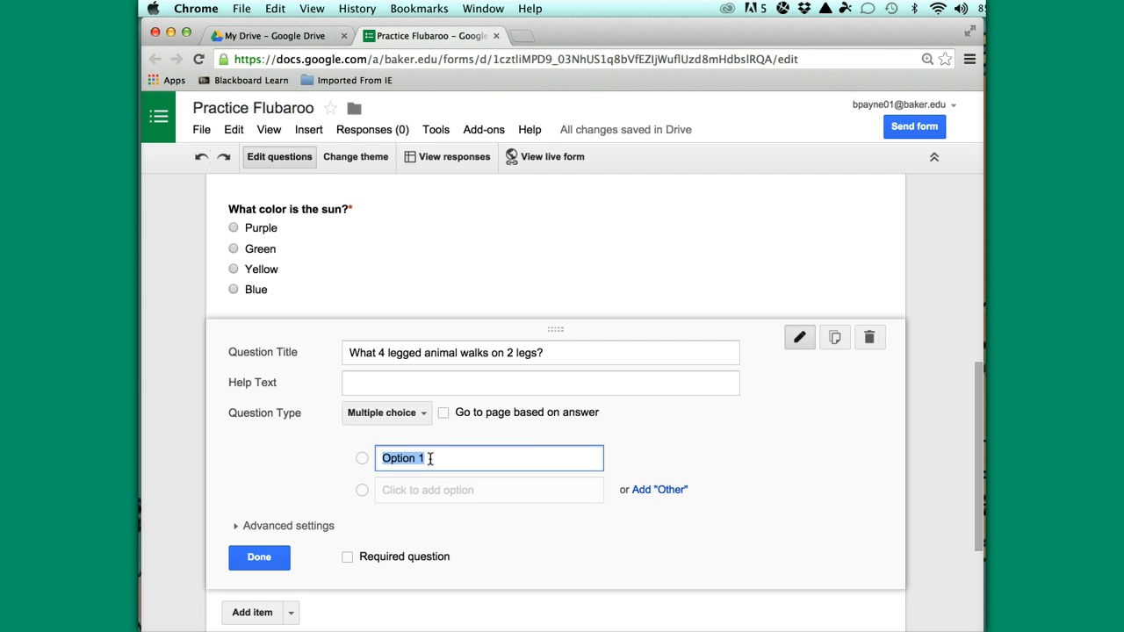
{"action": "type", "text": "Horse"}
{"action": "left_click", "coordinate": [421, 492]}
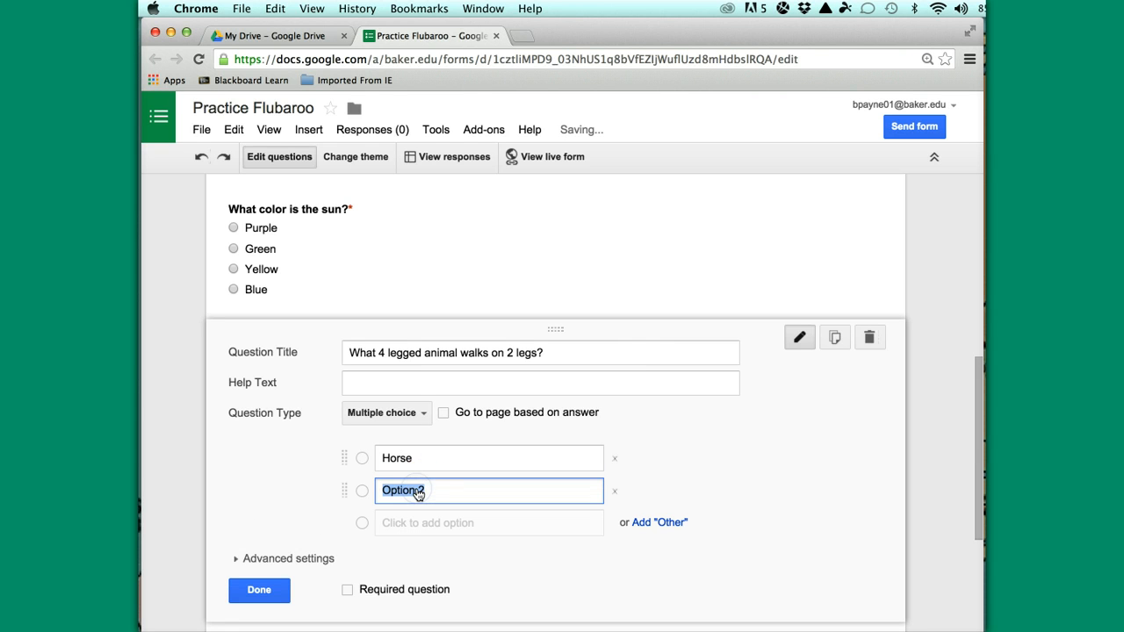
{"action": "type", "text": "Cow"}
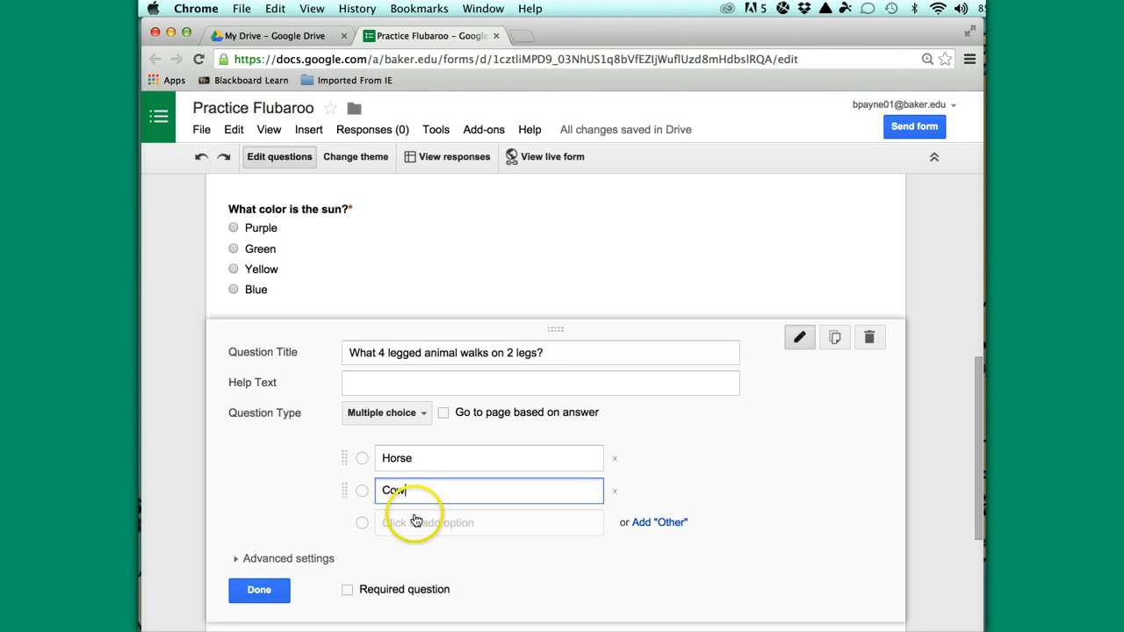
{"action": "left_click", "coordinate": [404, 523]}
{"action": "type", "text": "Ele"}
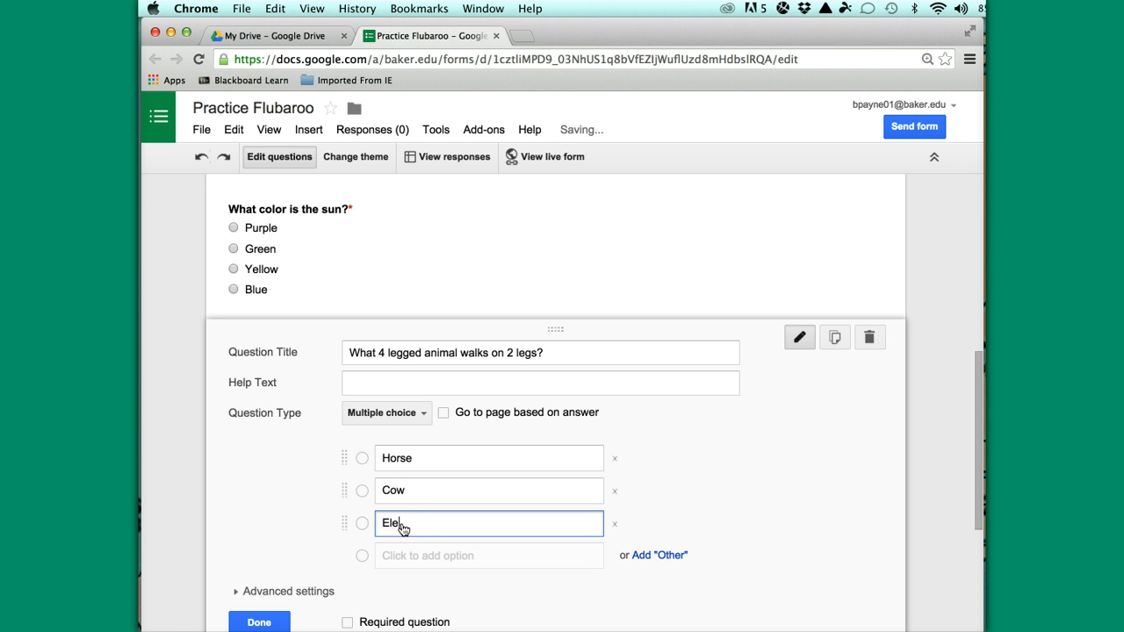
{"action": "type", "text": "phant"}
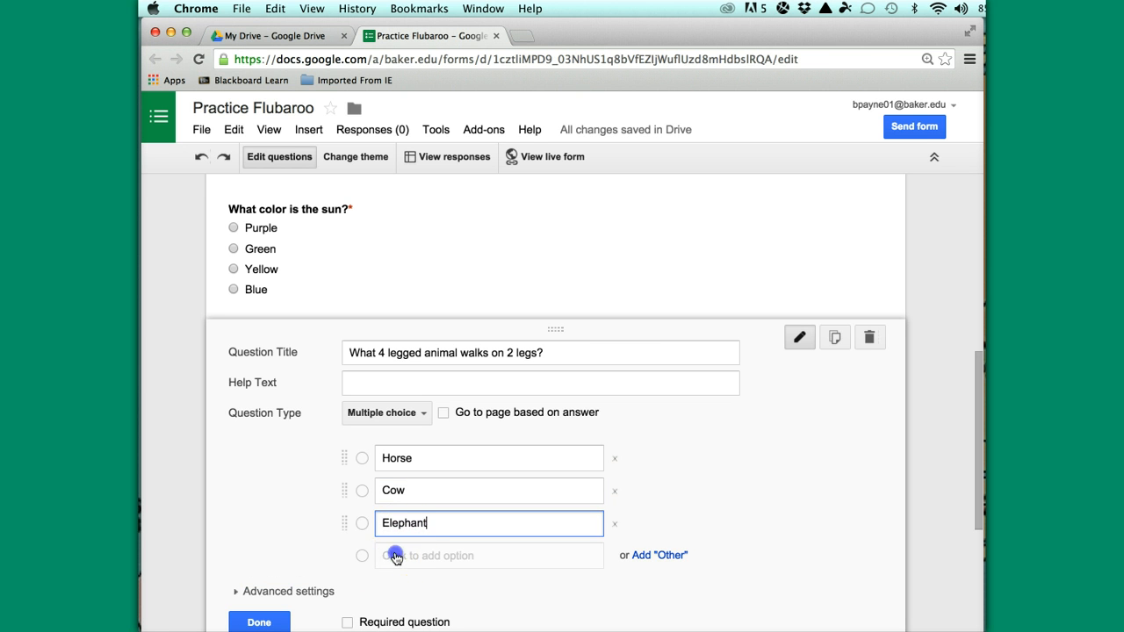
{"action": "left_click", "coordinate": [397, 556]}
{"action": "type", "text": "Kan"}
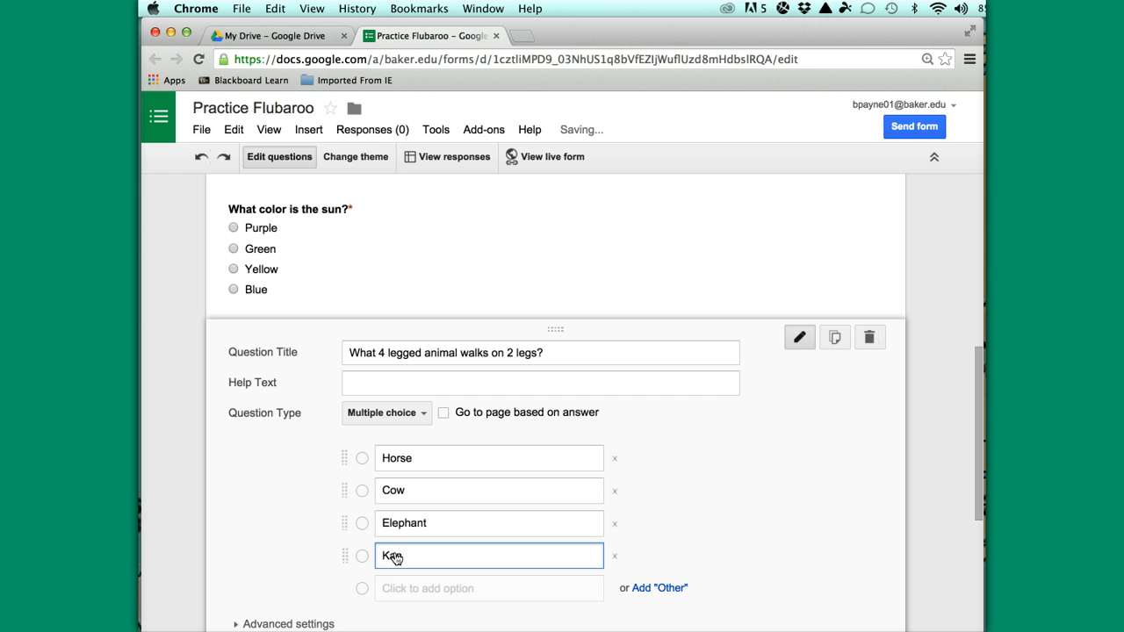
{"action": "type", "text": "garoo"}
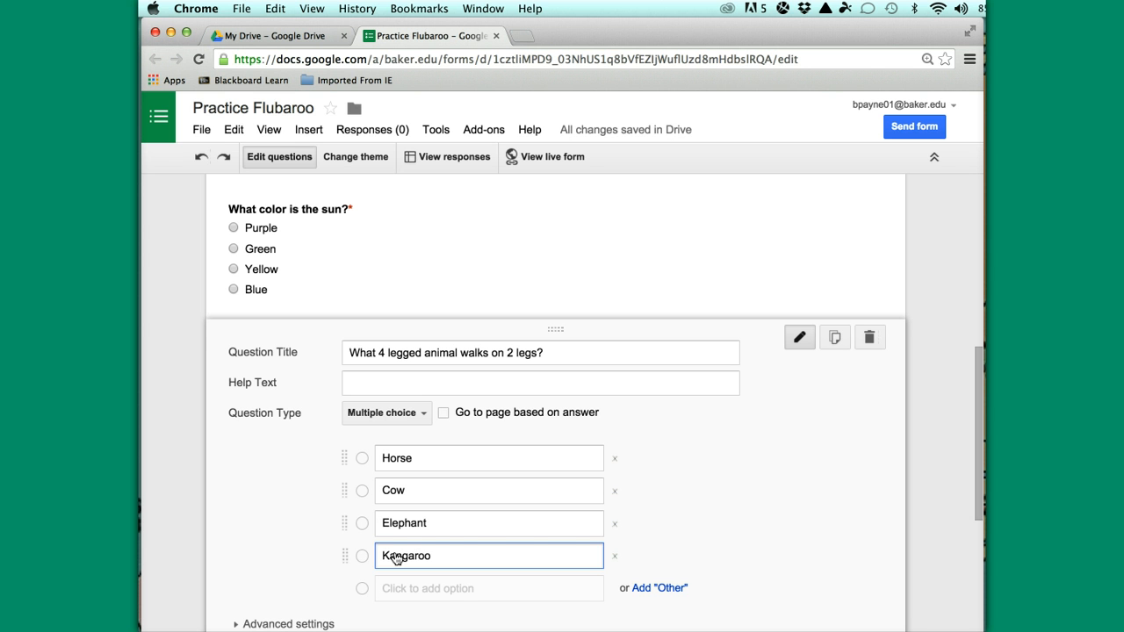
Make the animal question required and add another question below it
{"action": "scroll", "coordinate": [523, 552], "scroll_direction": "down", "scroll_amount": 1}
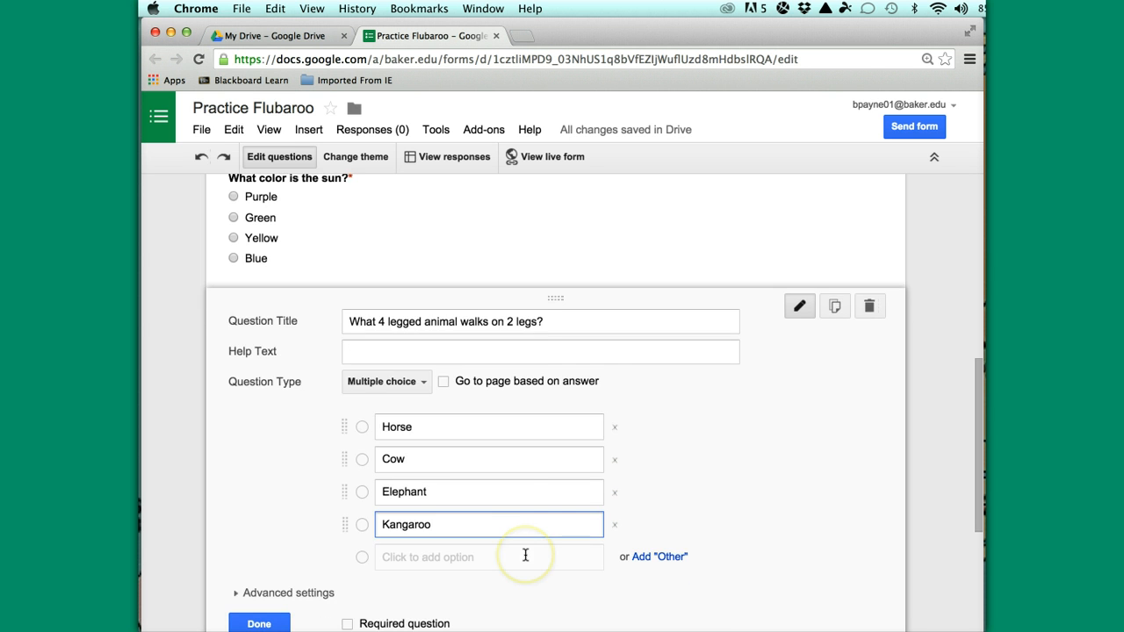
{"action": "key", "text": "Tab"}
{"action": "scroll", "coordinate": [531, 555], "scroll_direction": "down", "scroll_amount": 3}
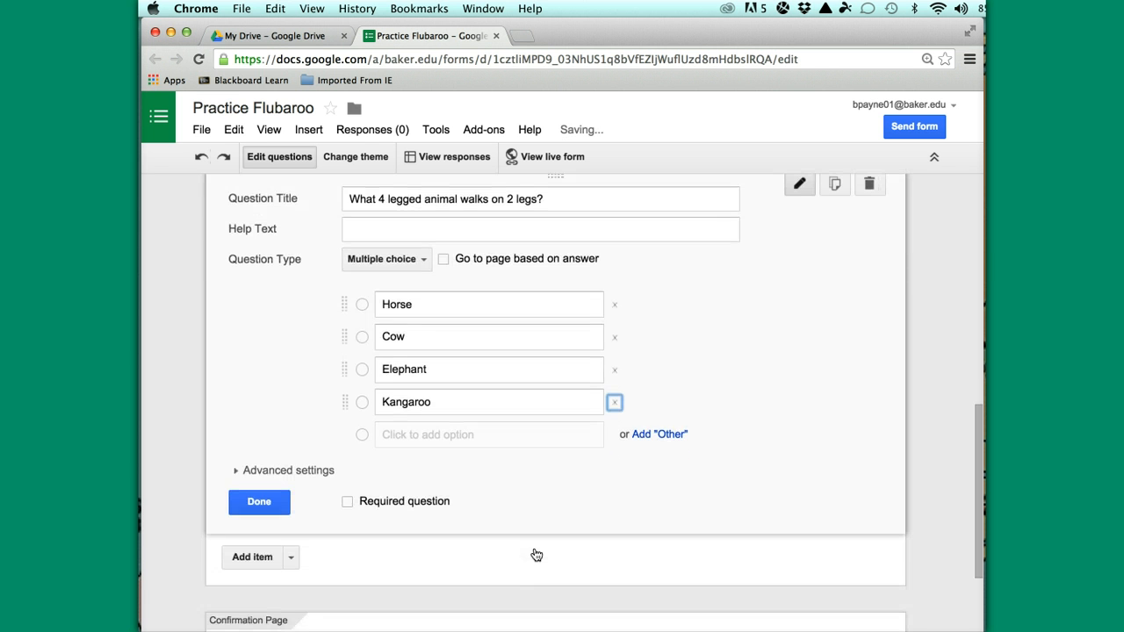
{"action": "left_click", "coordinate": [348, 500]}
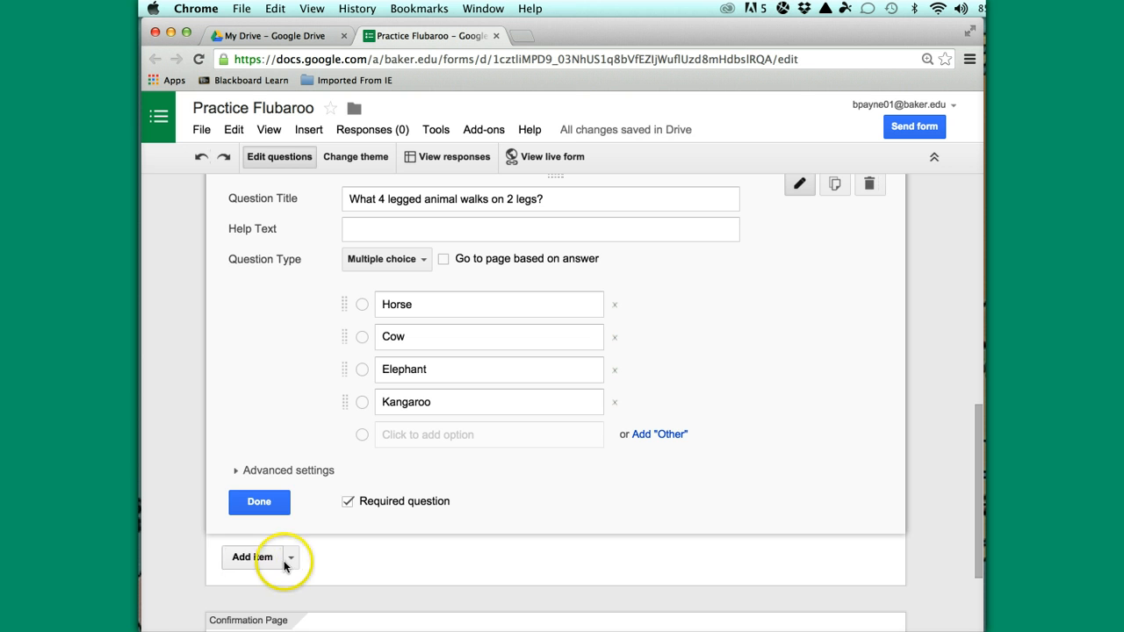
{"action": "left_click", "coordinate": [252, 556]}
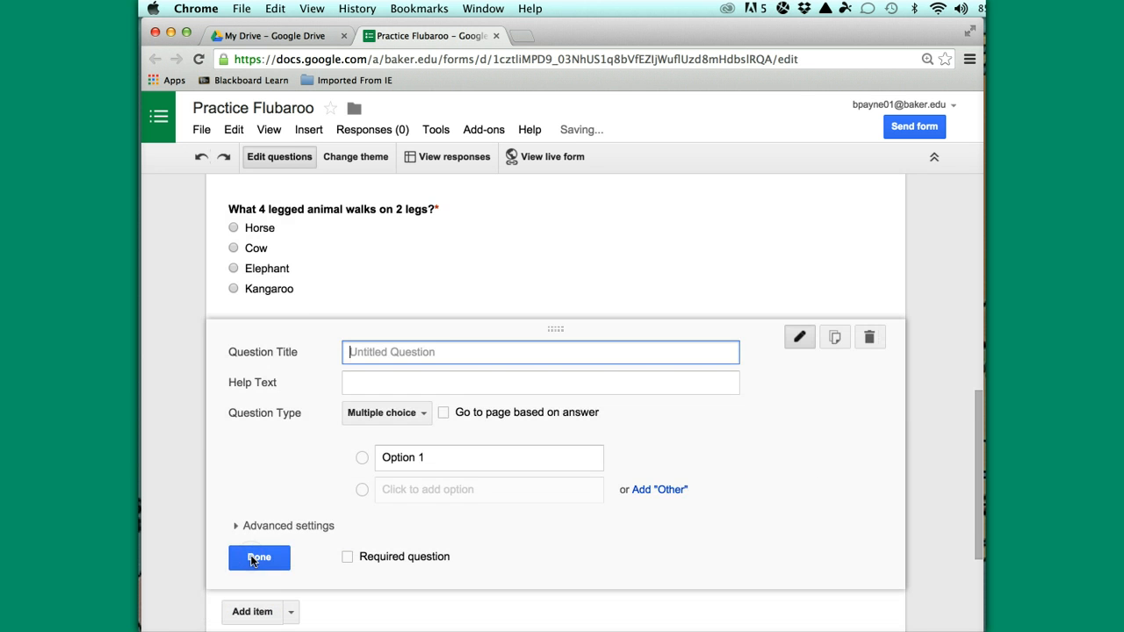
Title the question 'What season has the greatest chance for snow?' with options Spring, Winter, Summer, Fall
{"action": "left_click", "coordinate": [308, 408]}
{"action": "type", "text": "What season has the greatest chance for snow?"}
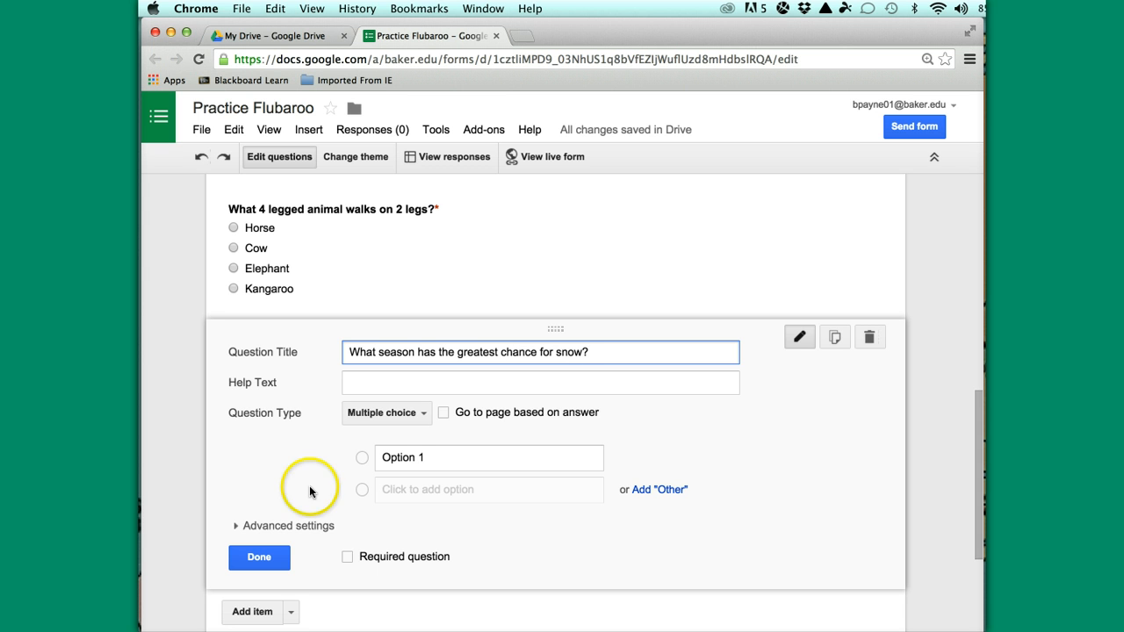
{"action": "left_click", "coordinate": [397, 457]}
{"action": "type", "text": "Spring"}
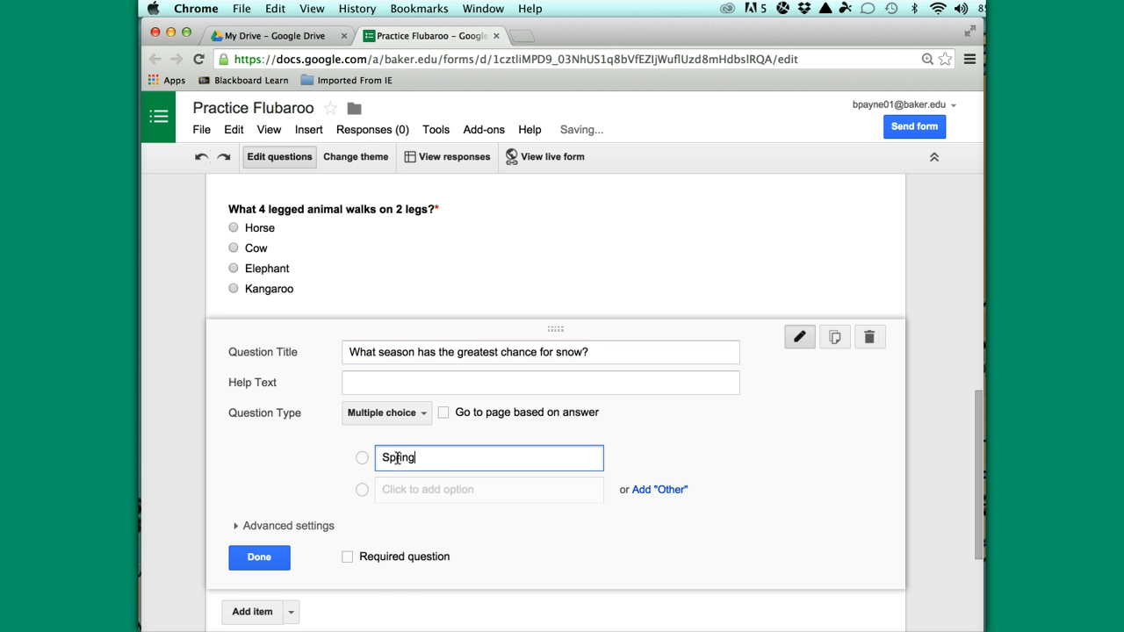
{"action": "left_click", "coordinate": [395, 489]}
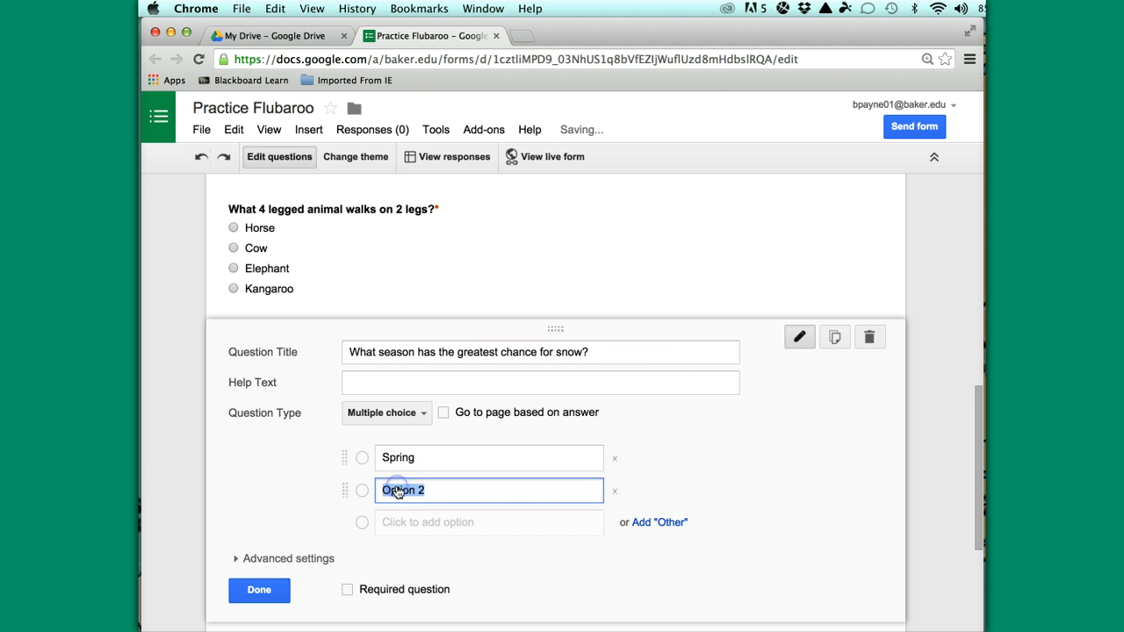
{"action": "type", "text": "Winter"}
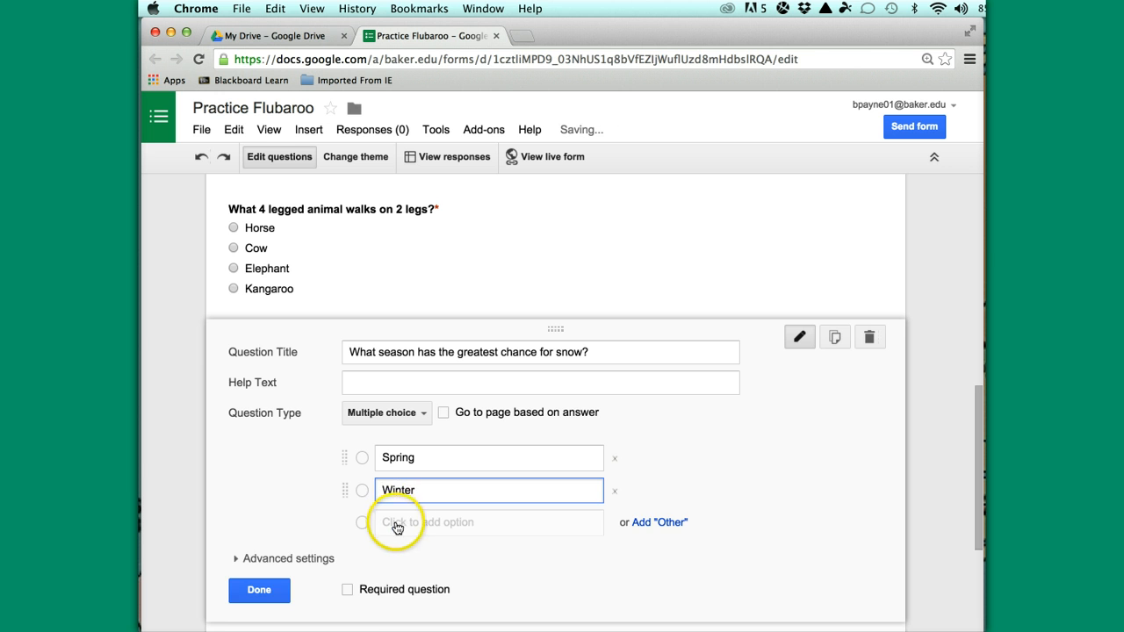
{"action": "left_click", "coordinate": [395, 521]}
{"action": "type", "text": "Summer"}
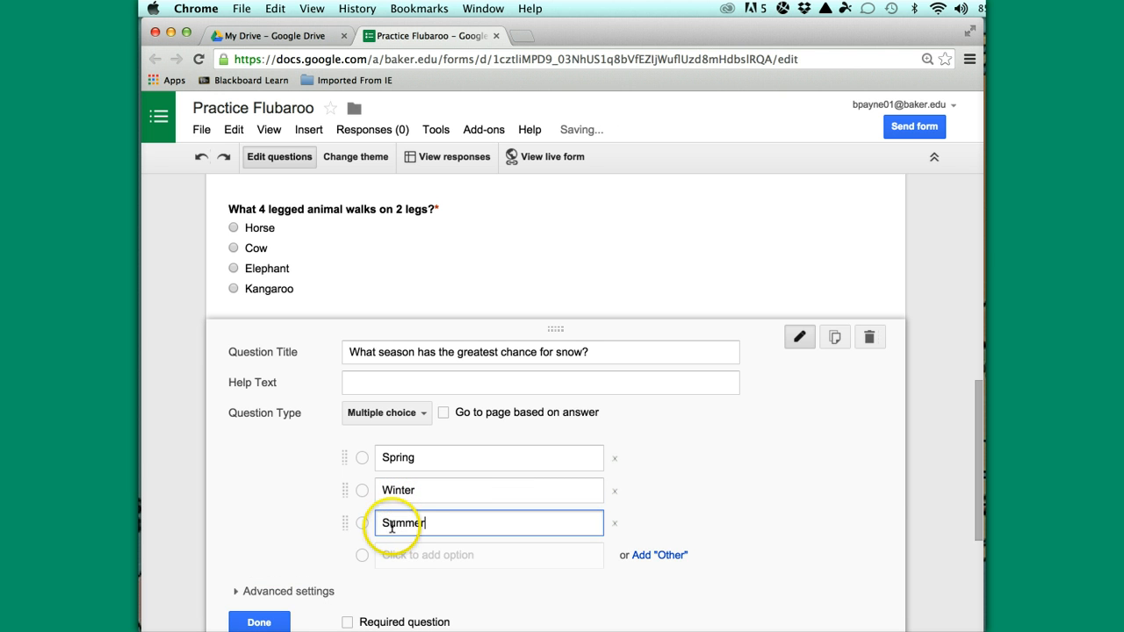
{"action": "left_click", "coordinate": [389, 556]}
{"action": "type", "text": "F"}
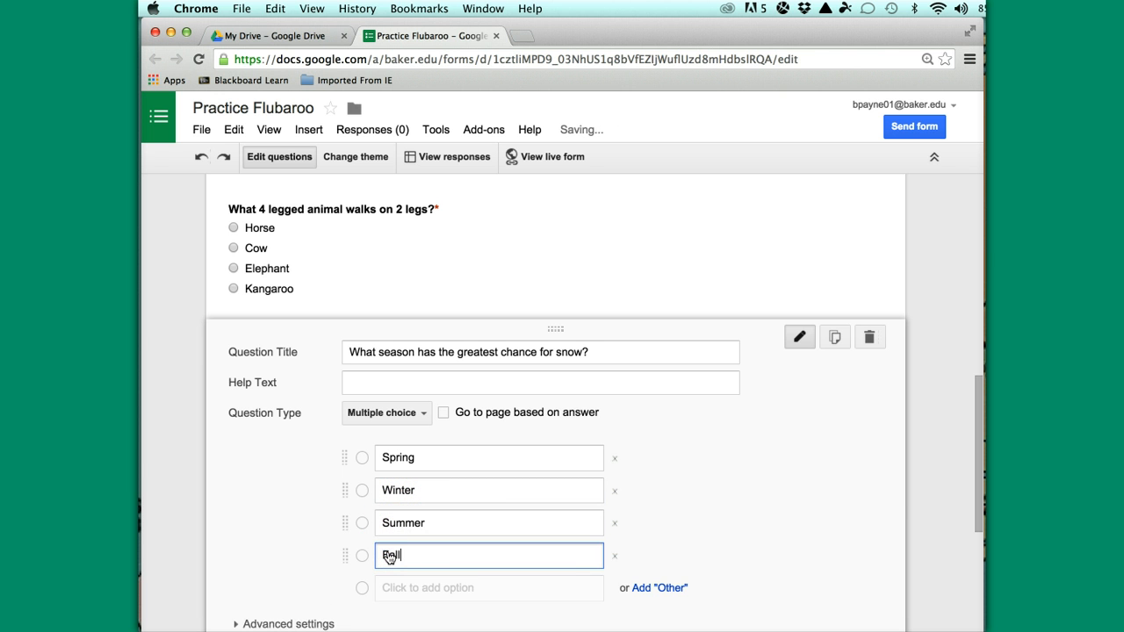
{"action": "type", "text": "all"}
Make the season question required and turn off the 'submit another response' link
{"action": "scroll", "coordinate": [773, 474], "scroll_direction": "down", "scroll_amount": 5}
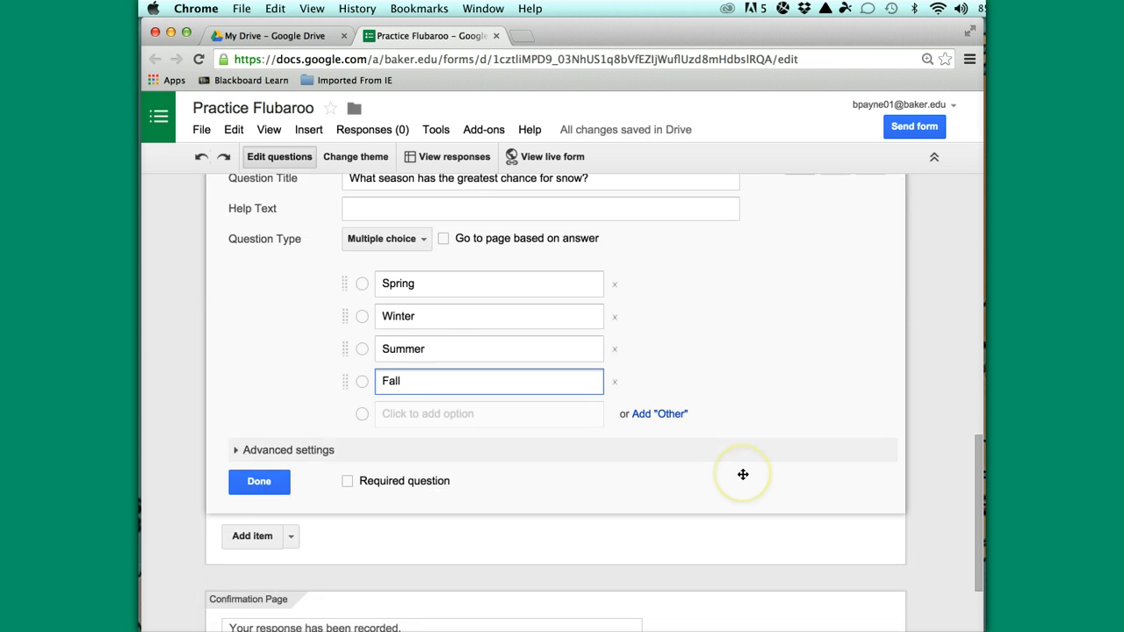
{"action": "left_click", "coordinate": [348, 469]}
{"action": "scroll", "coordinate": [553, 456], "scroll_direction": "down", "scroll_amount": 3}
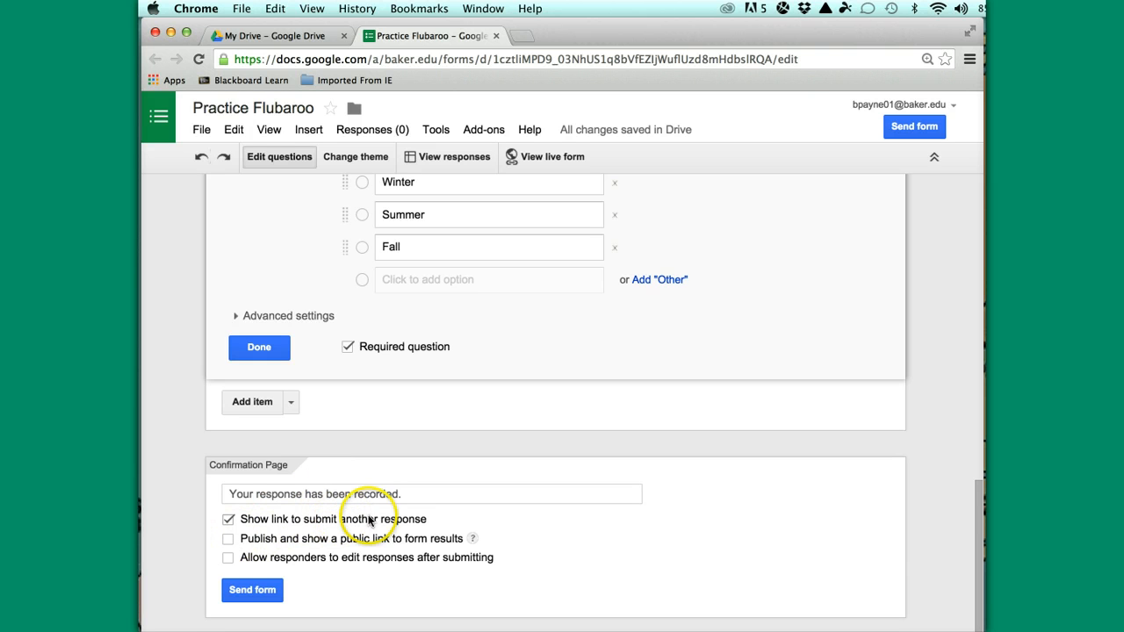
{"action": "left_click", "coordinate": [228, 521]}
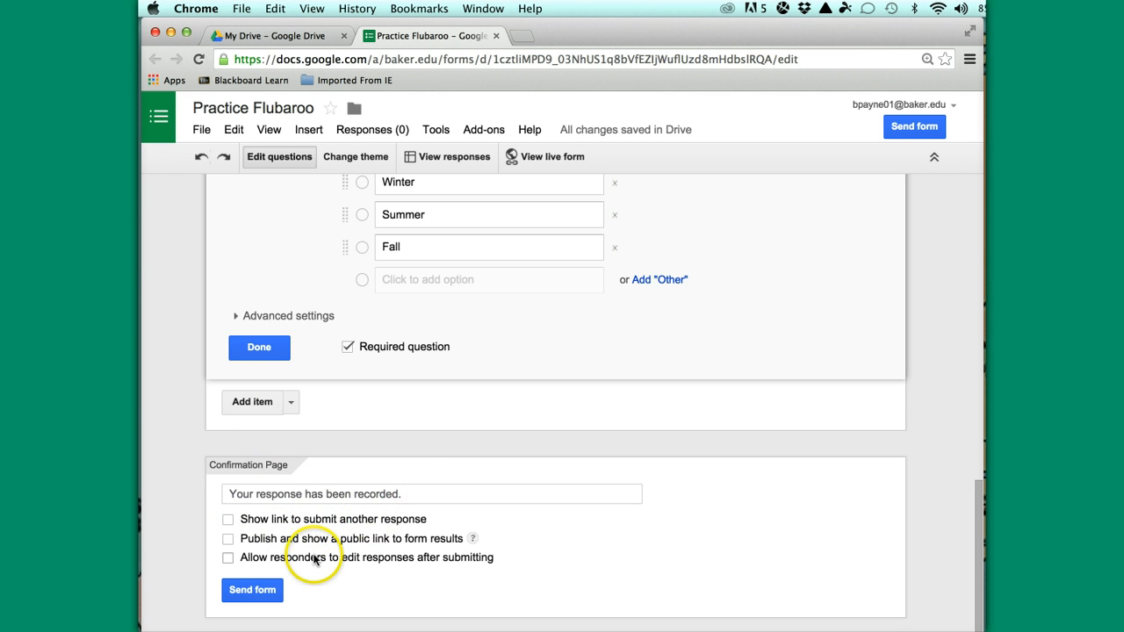
{"action": "left_click", "coordinate": [260, 350]}
{"action": "scroll", "coordinate": [509, 356], "scroll_direction": "up", "scroll_amount": 10}
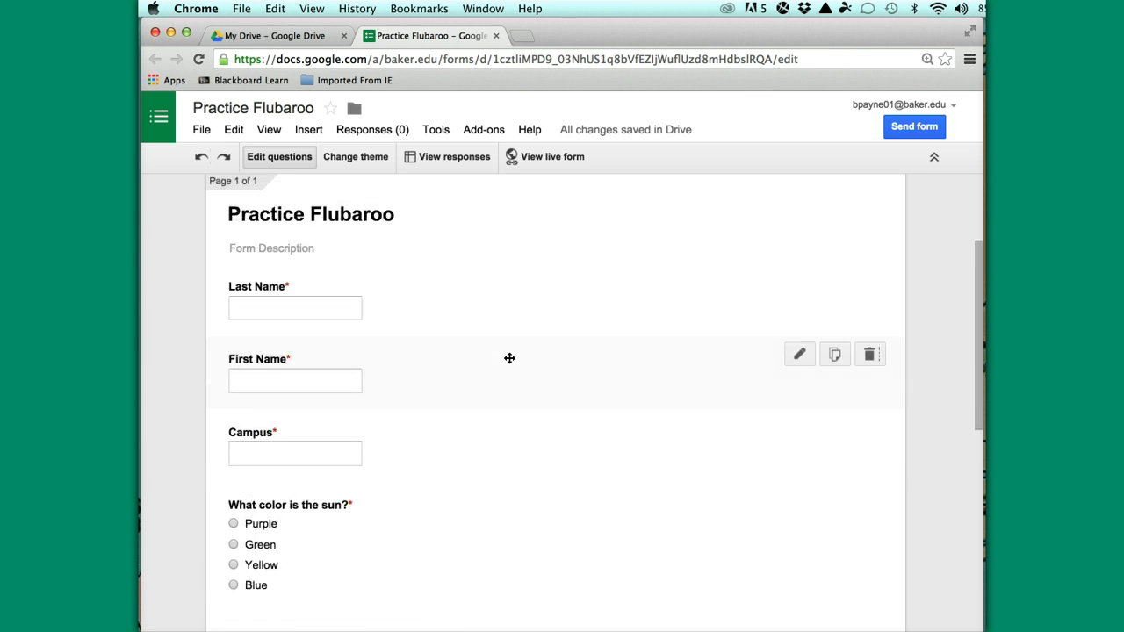
{"action": "scroll", "coordinate": [509, 358], "scroll_direction": "up", "scroll_amount": 3}
{"action": "scroll", "coordinate": [509, 358], "scroll_direction": "down", "scroll_amount": 6}
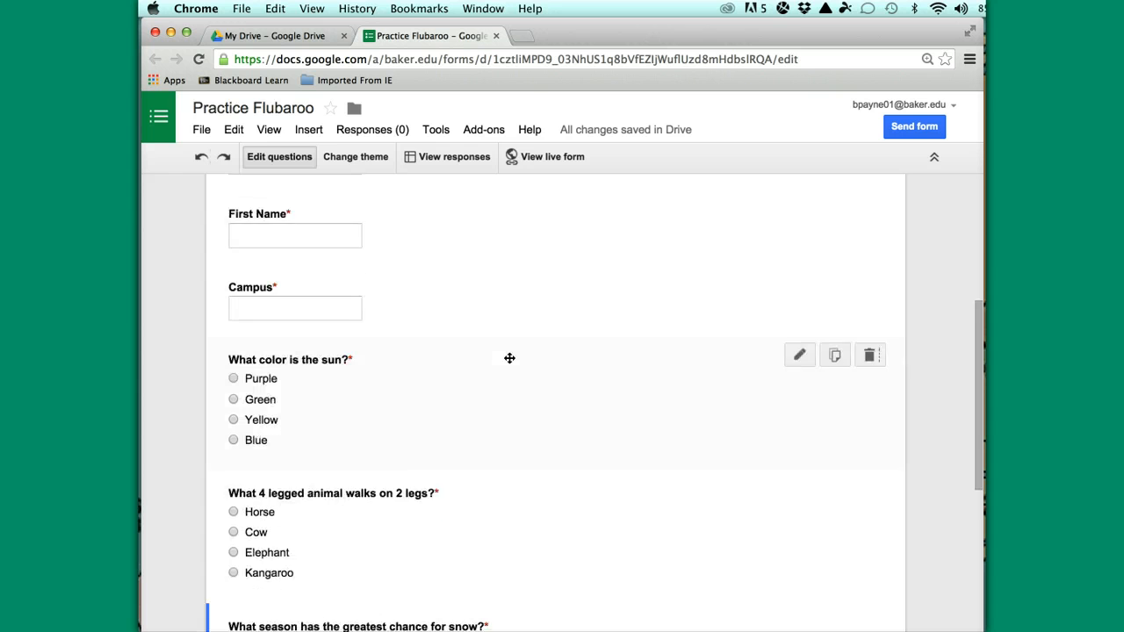
{"action": "scroll", "coordinate": [509, 358], "scroll_direction": "down", "scroll_amount": 2}
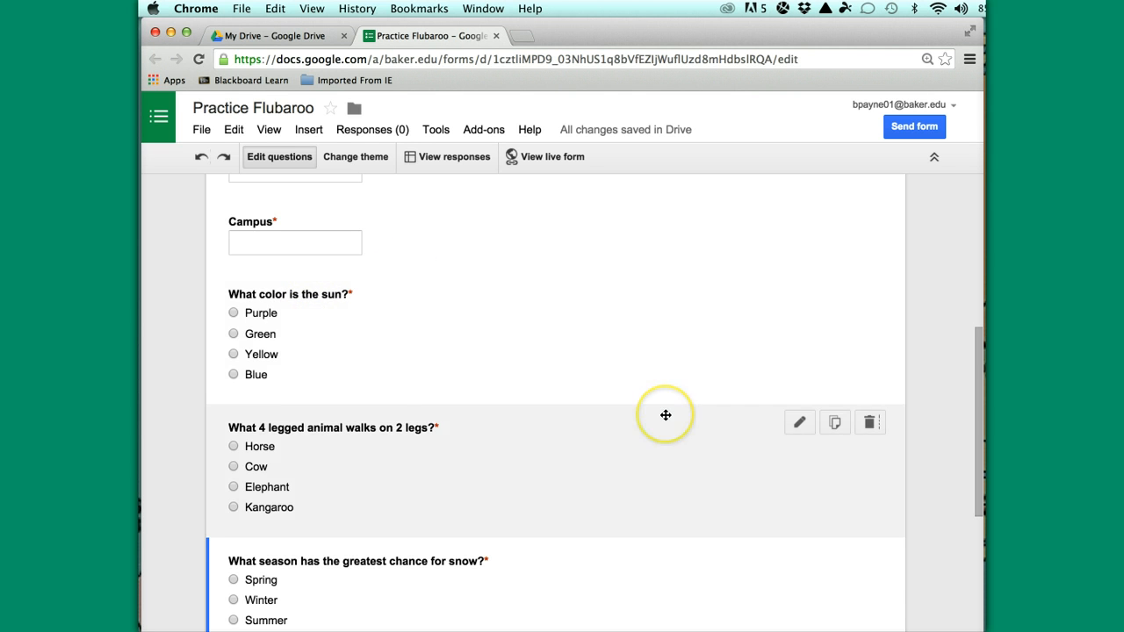
{"action": "scroll", "coordinate": [666, 415], "scroll_direction": "down", "scroll_amount": 5}
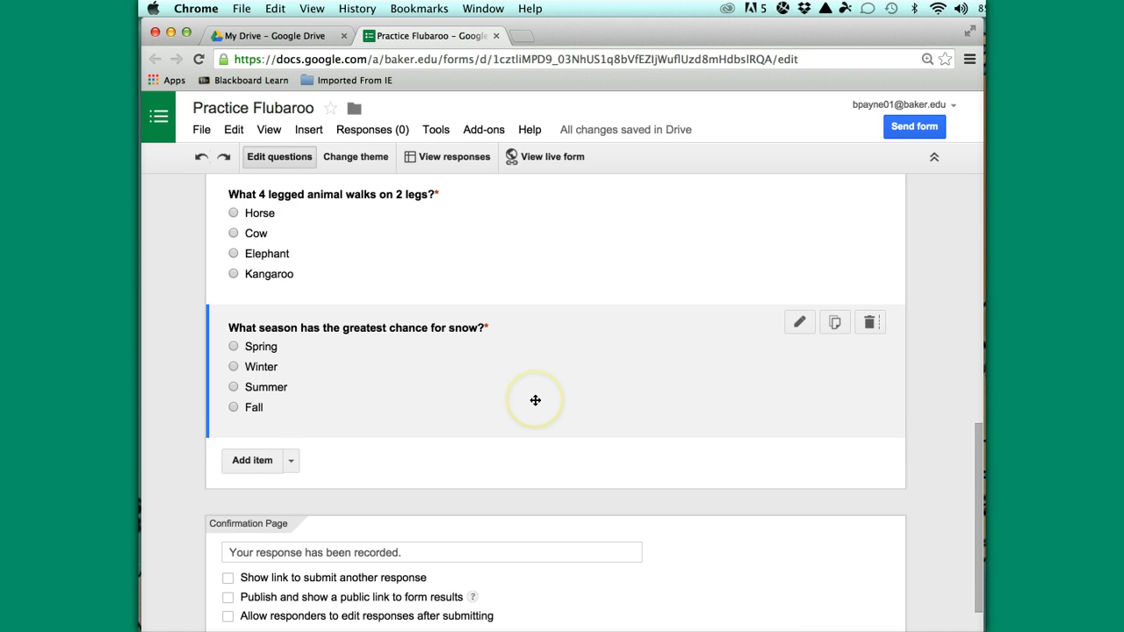
{"action": "scroll", "coordinate": [535, 399], "scroll_direction": "down", "scroll_amount": 1}
{"action": "scroll", "coordinate": [534, 399], "scroll_direction": "up", "scroll_amount": 5}
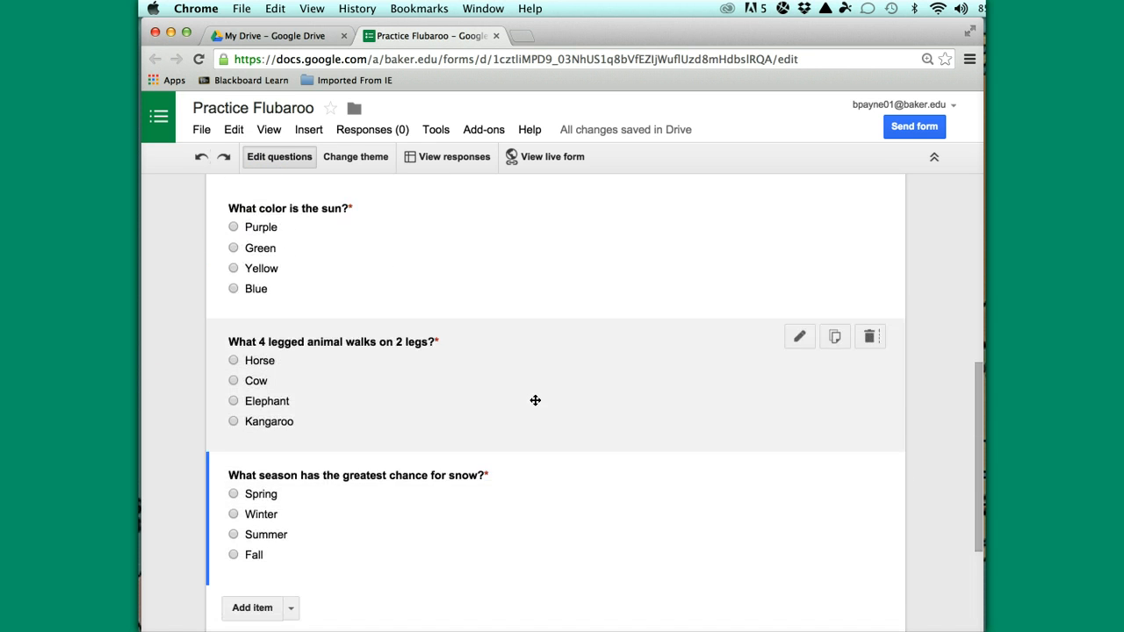
{"action": "scroll", "coordinate": [535, 401], "scroll_direction": "up", "scroll_amount": 1}
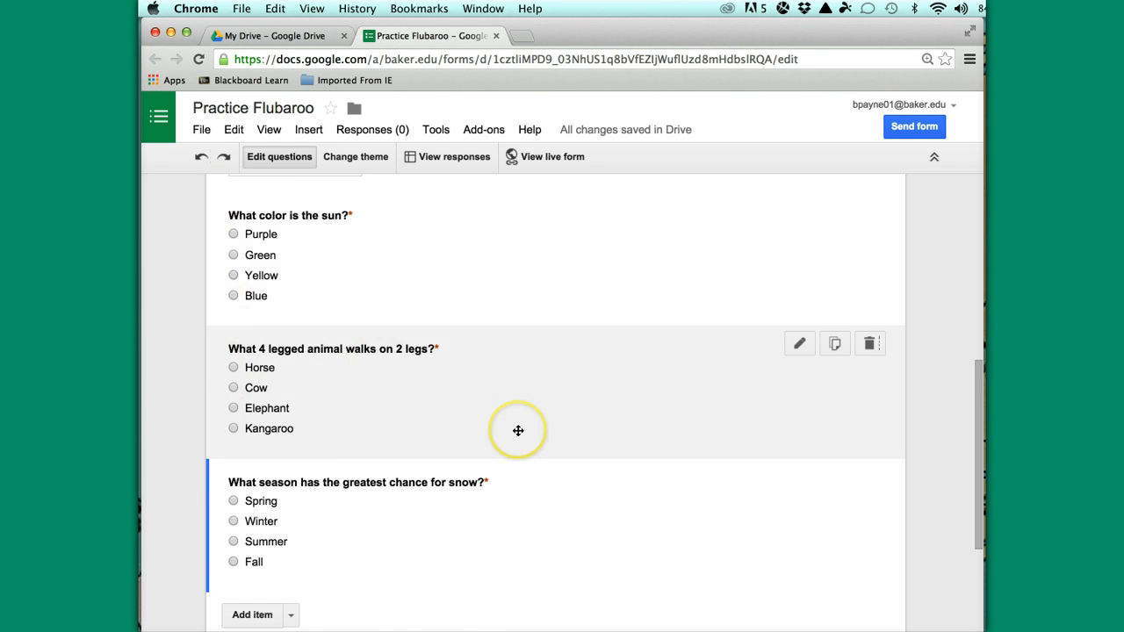
{"action": "scroll", "coordinate": [518, 431], "scroll_direction": "down", "scroll_amount": 3}
{"action": "scroll", "coordinate": [518, 431], "scroll_direction": "down", "scroll_amount": 2}
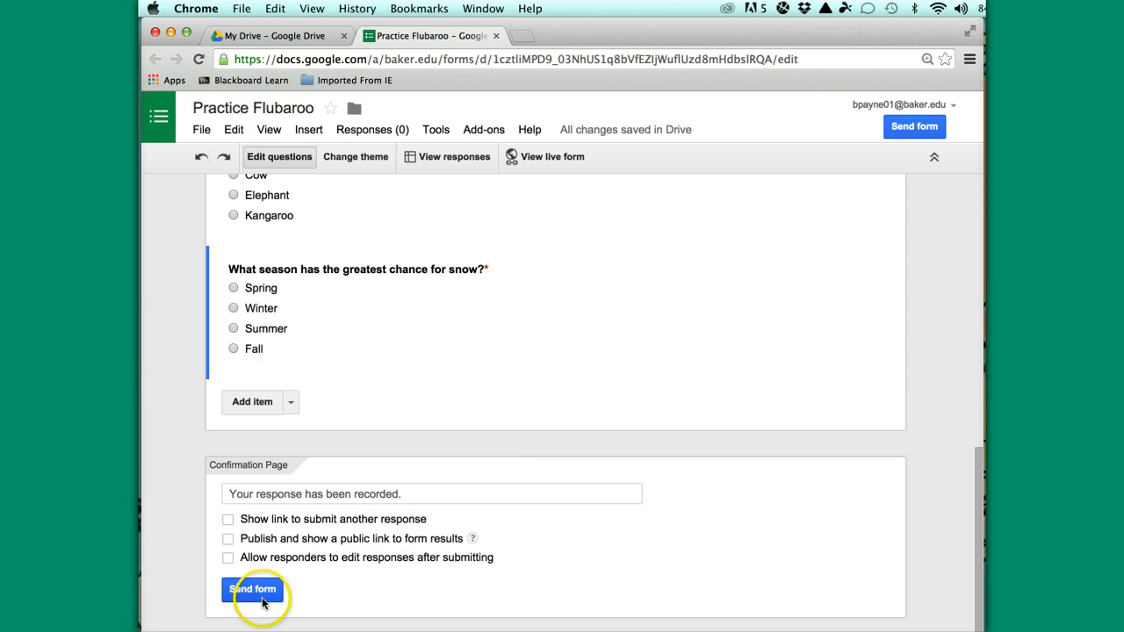
Email the form to three recipients, including outside addresses, and confirm opening access to outside users
{"action": "left_click", "coordinate": [260, 595]}
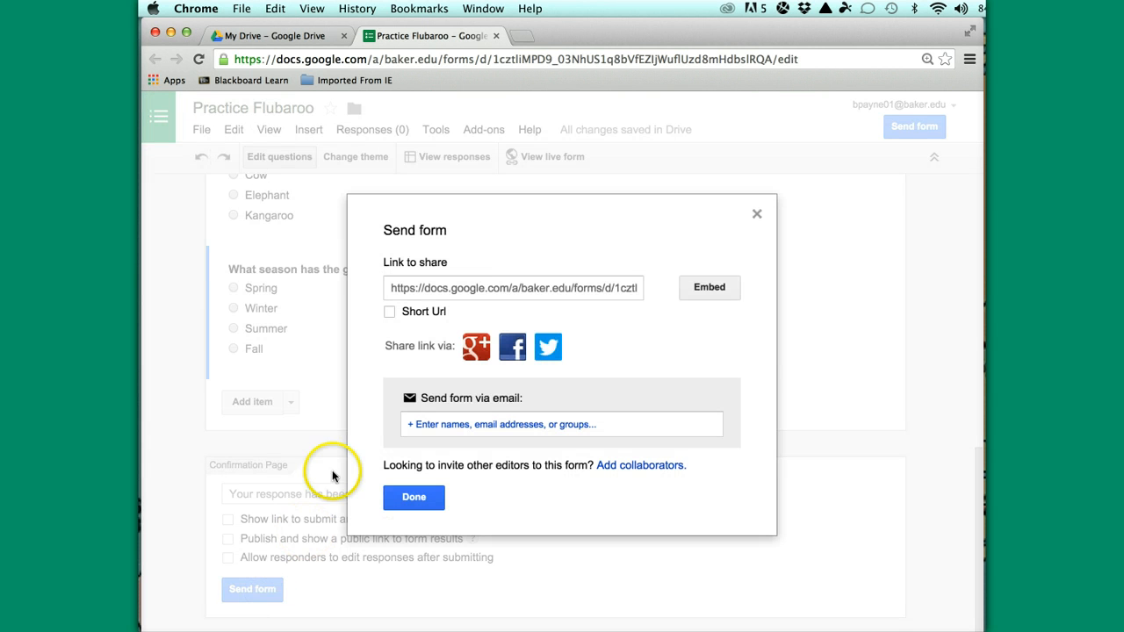
{"action": "left_click", "coordinate": [412, 428]}
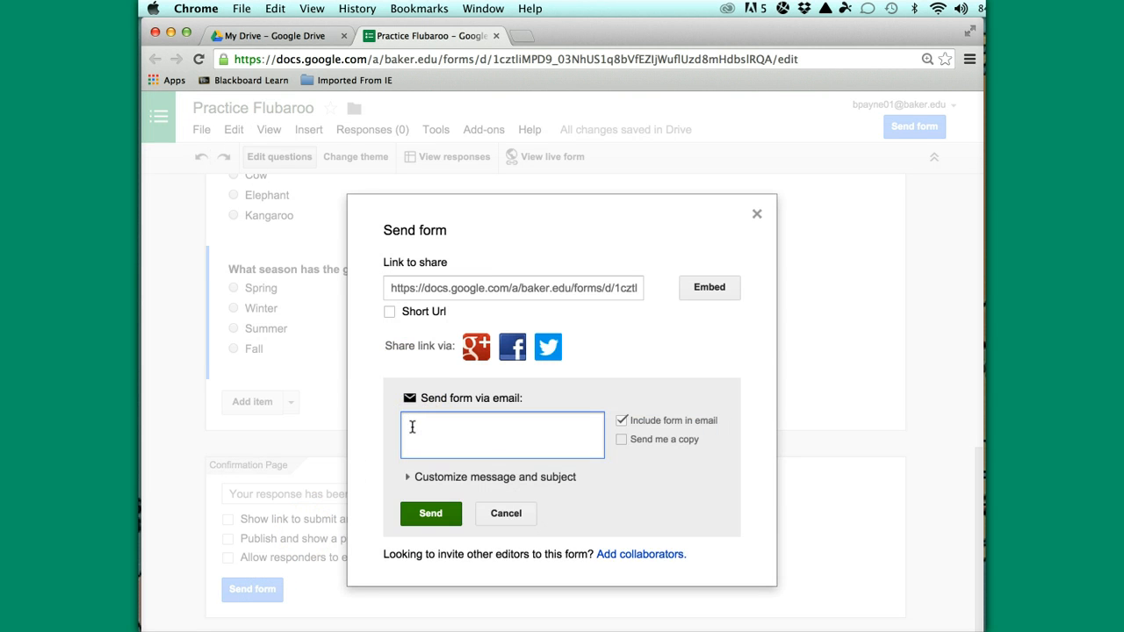
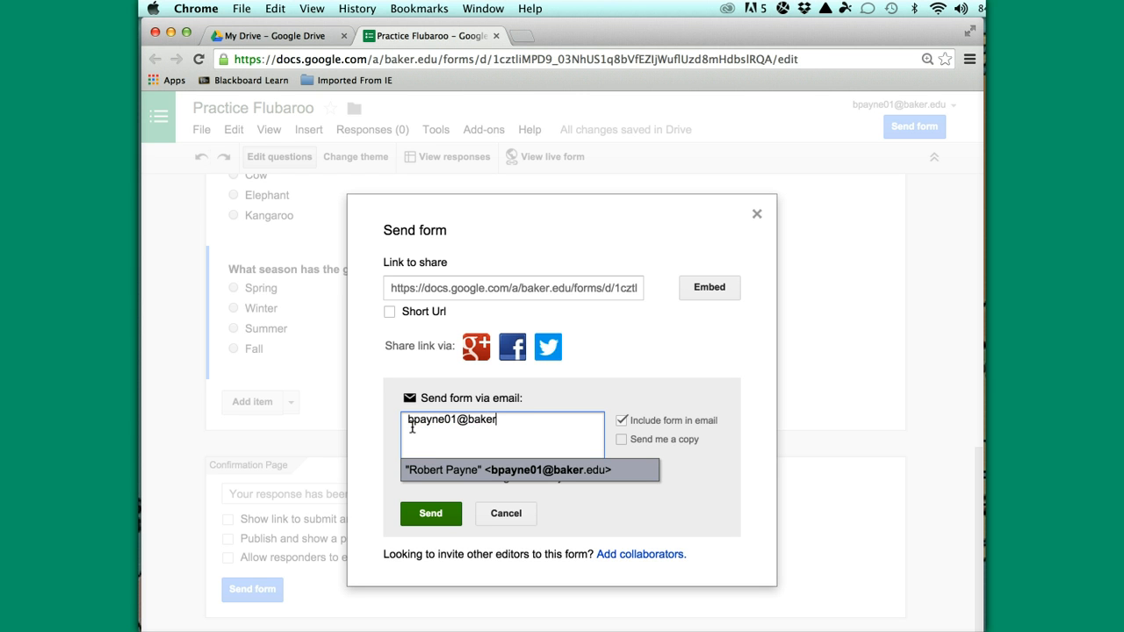
{"action": "key", "text": "Return"}
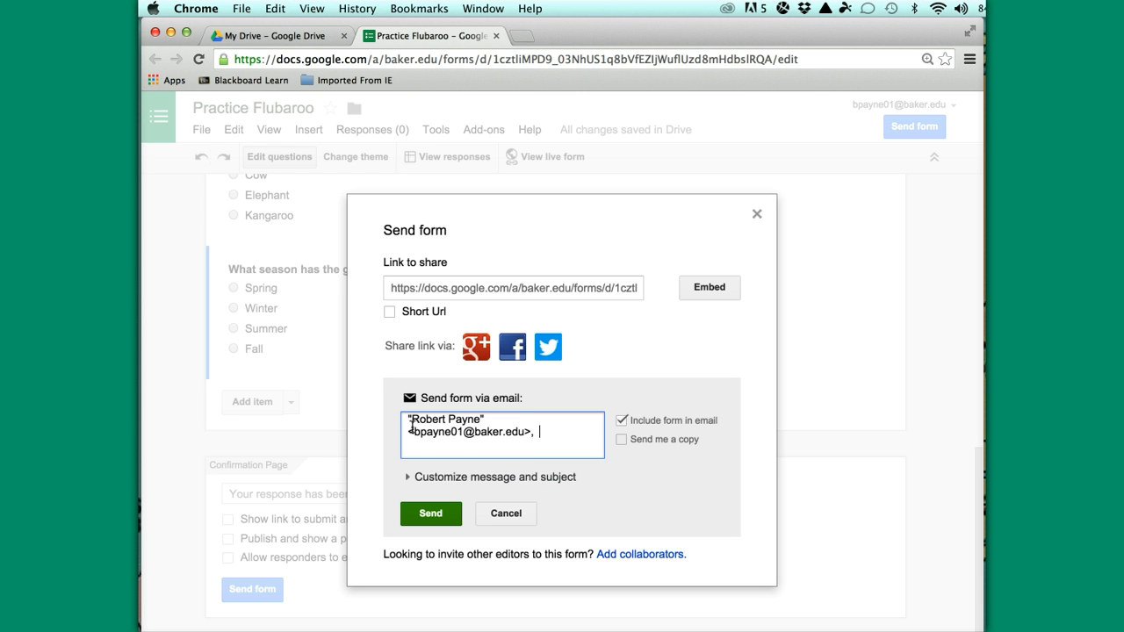
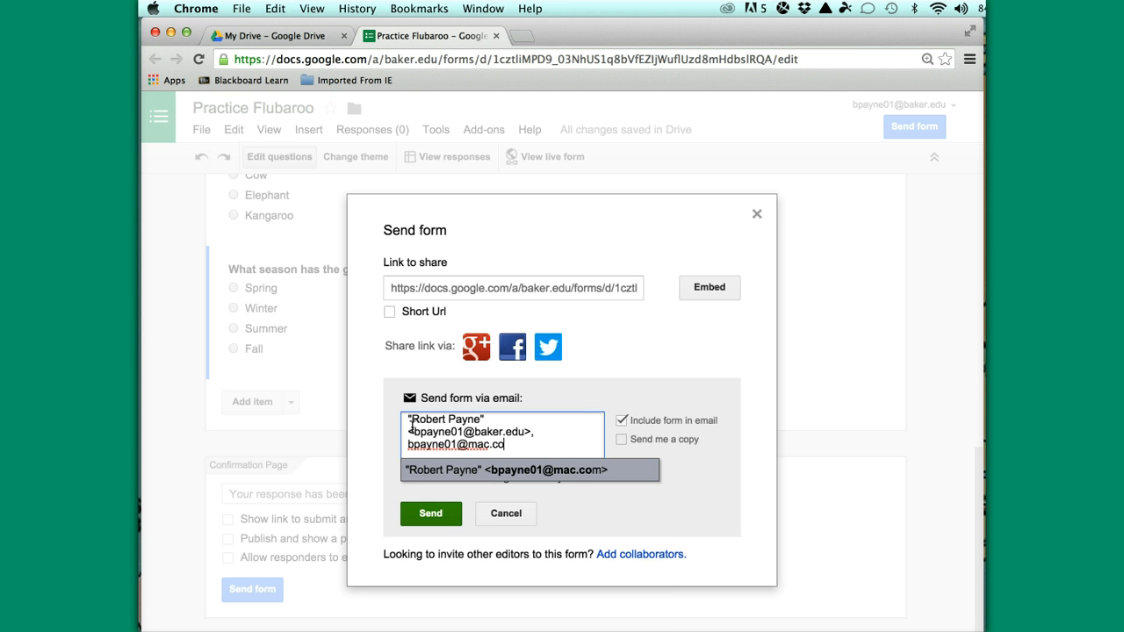
{"action": "key", "text": "Return"}
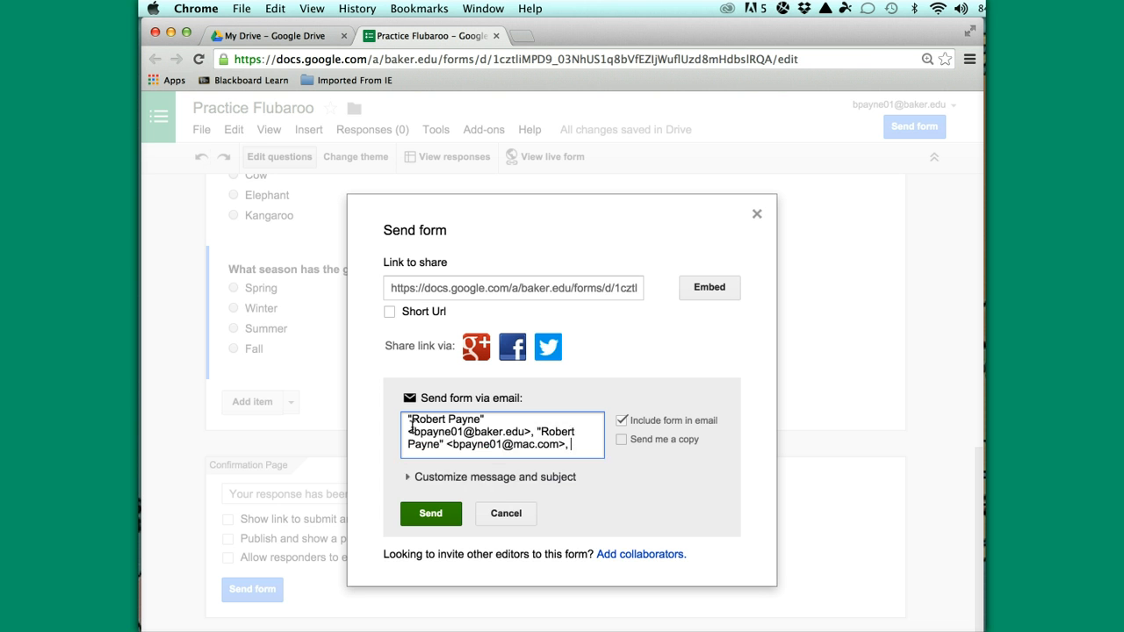
{"action": "type", "text": "rpa"}
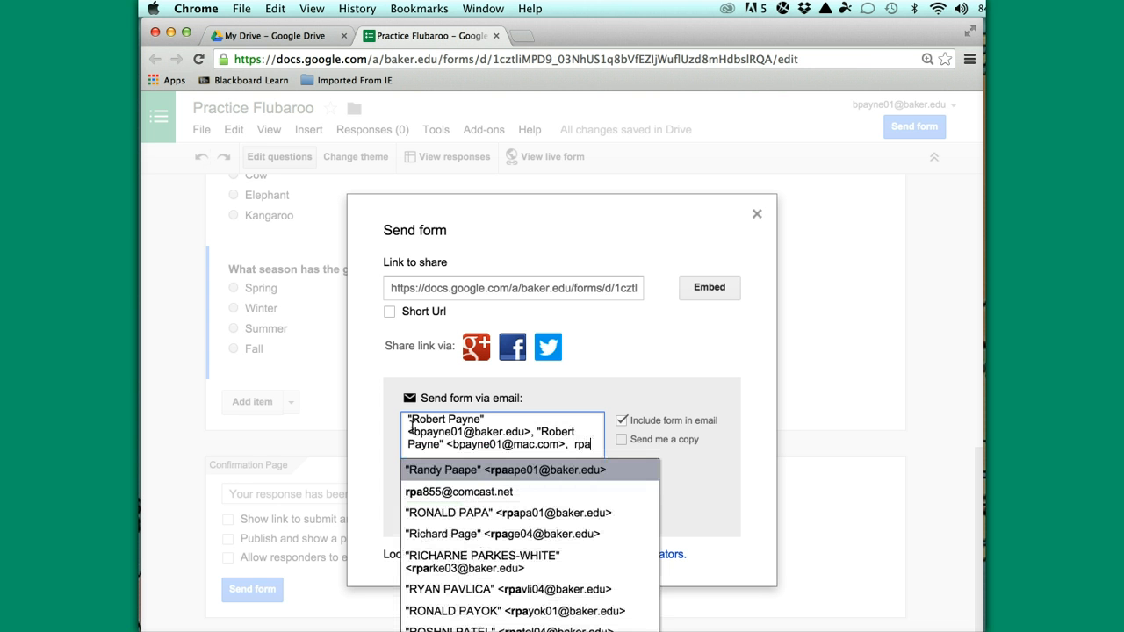
{"action": "left_click", "coordinate": [458, 492]}
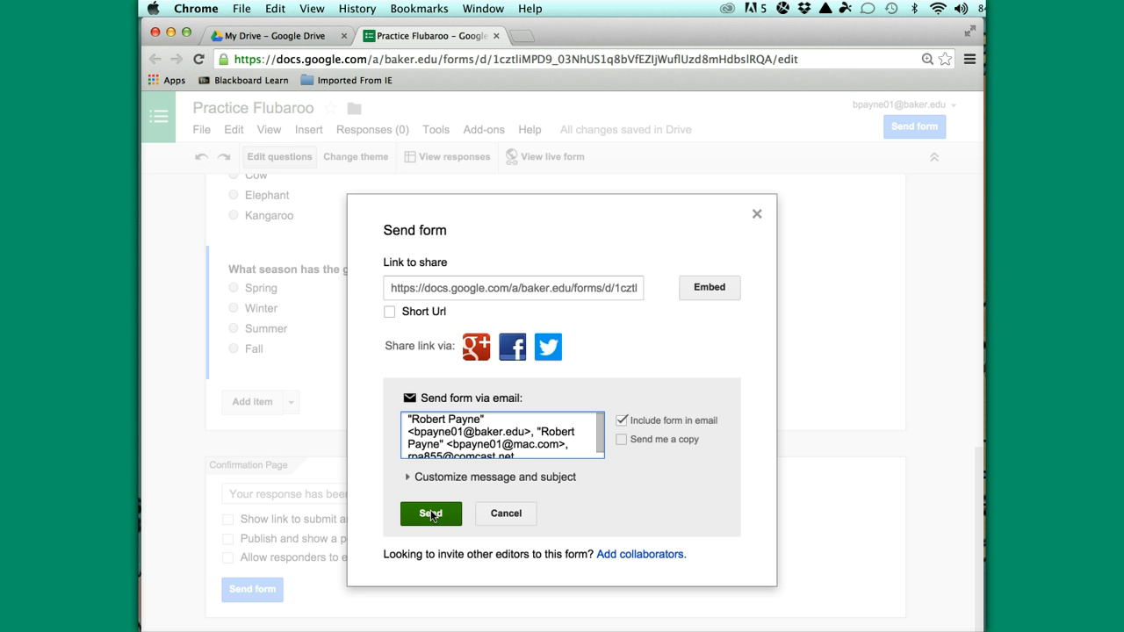
{"action": "left_click", "coordinate": [431, 515]}
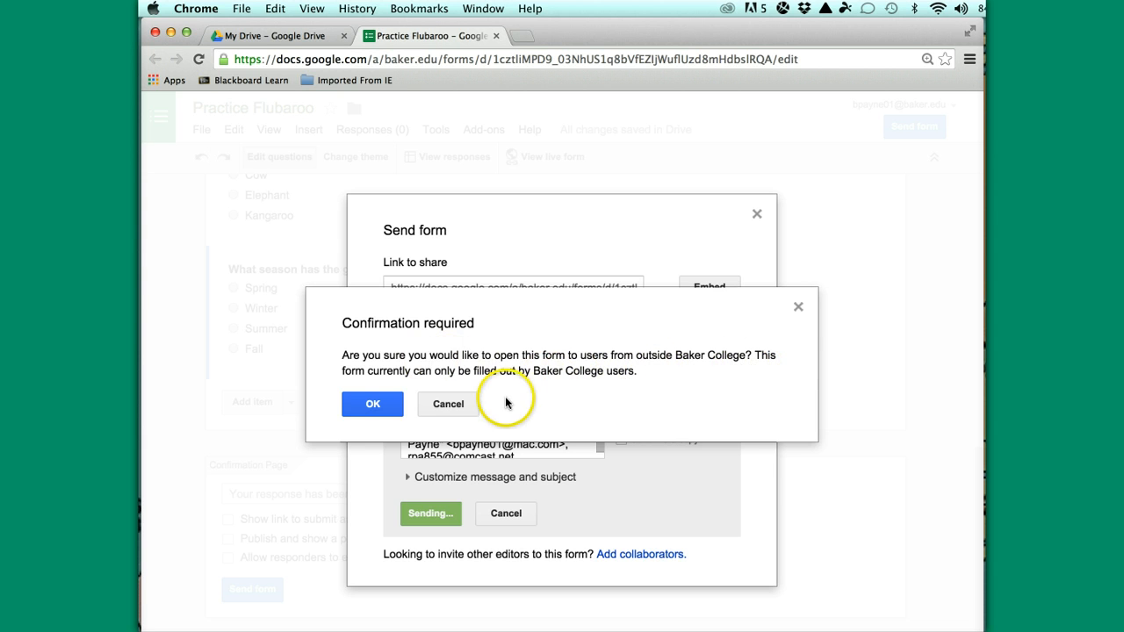
{"action": "left_click", "coordinate": [366, 406]}
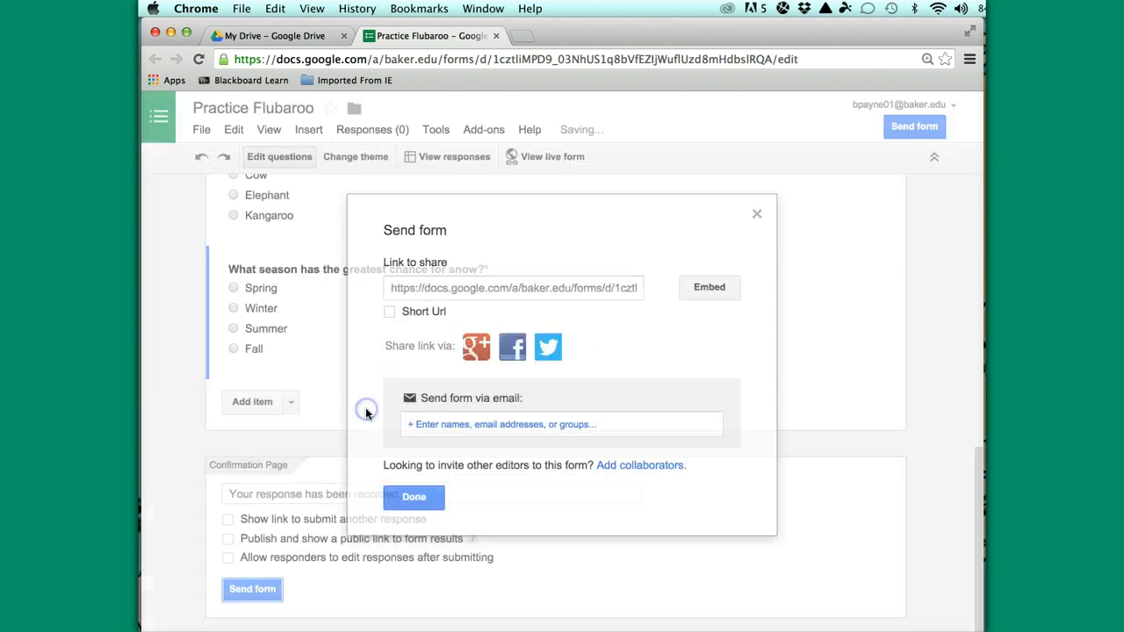
Close the send dialog and open the live Practice Flubaroo form in a new tab to review it
{"action": "left_click", "coordinate": [581, 434]}
{"action": "scroll", "coordinate": [582, 440], "scroll_direction": "up", "scroll_amount": 3}
{"action": "scroll", "coordinate": [582, 442], "scroll_direction": "up", "scroll_amount": 5}
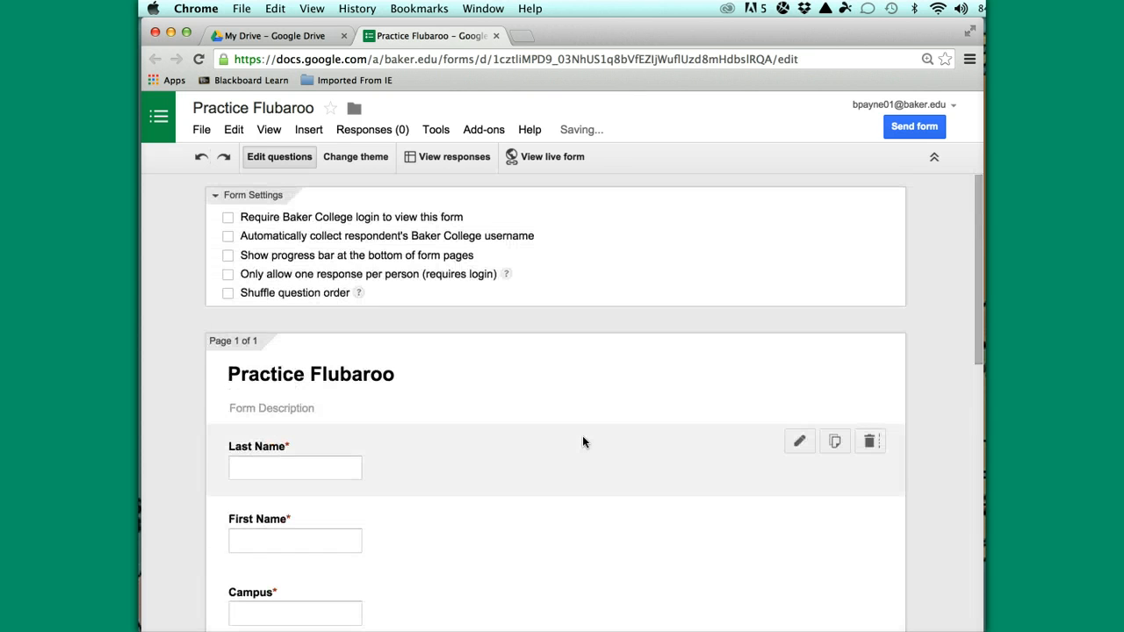
{"action": "left_click", "coordinate": [549, 158]}
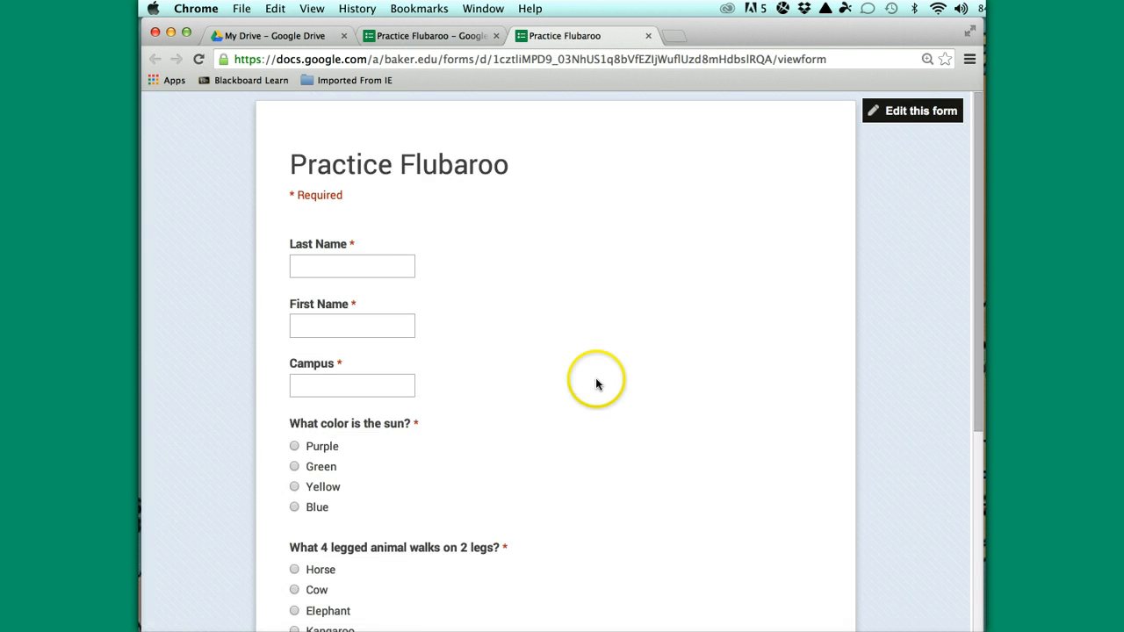
{"action": "scroll", "coordinate": [610, 422], "scroll_direction": "down", "scroll_amount": 5}
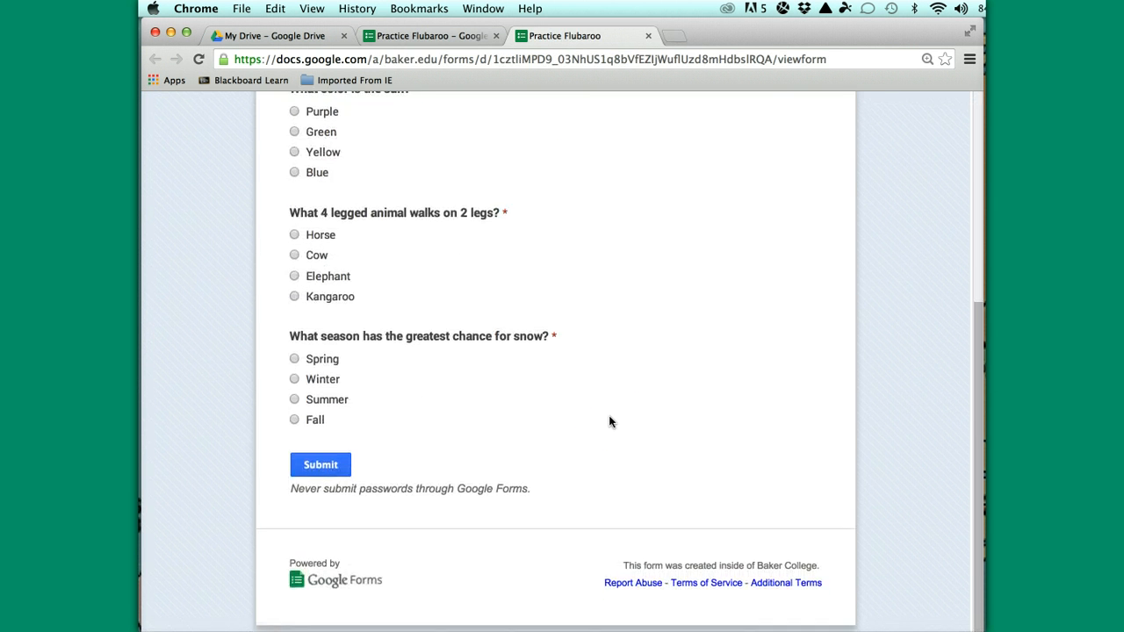
{"action": "scroll", "coordinate": [609, 422], "scroll_direction": "up", "scroll_amount": 3}
{"action": "scroll", "coordinate": [609, 422], "scroll_direction": "up", "scroll_amount": 2}
{"action": "scroll", "coordinate": [552, 296], "scroll_direction": "up", "scroll_amount": 2}
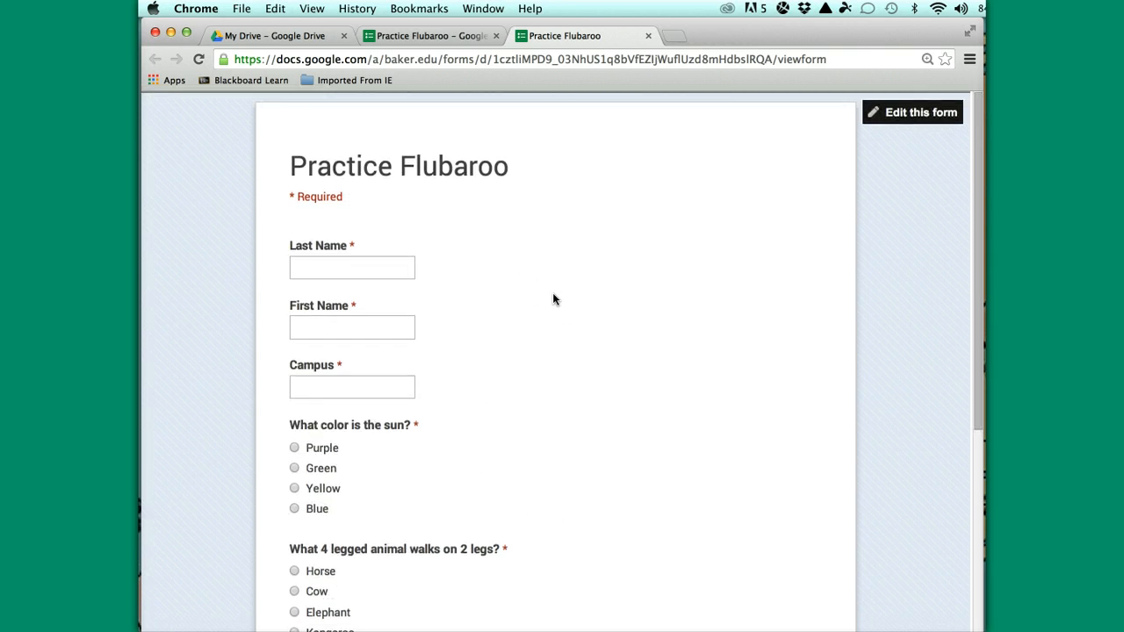
{"action": "scroll", "coordinate": [552, 296], "scroll_direction": "down", "scroll_amount": 2}
{"action": "scroll", "coordinate": [554, 300], "scroll_direction": "down", "scroll_amount": 3}
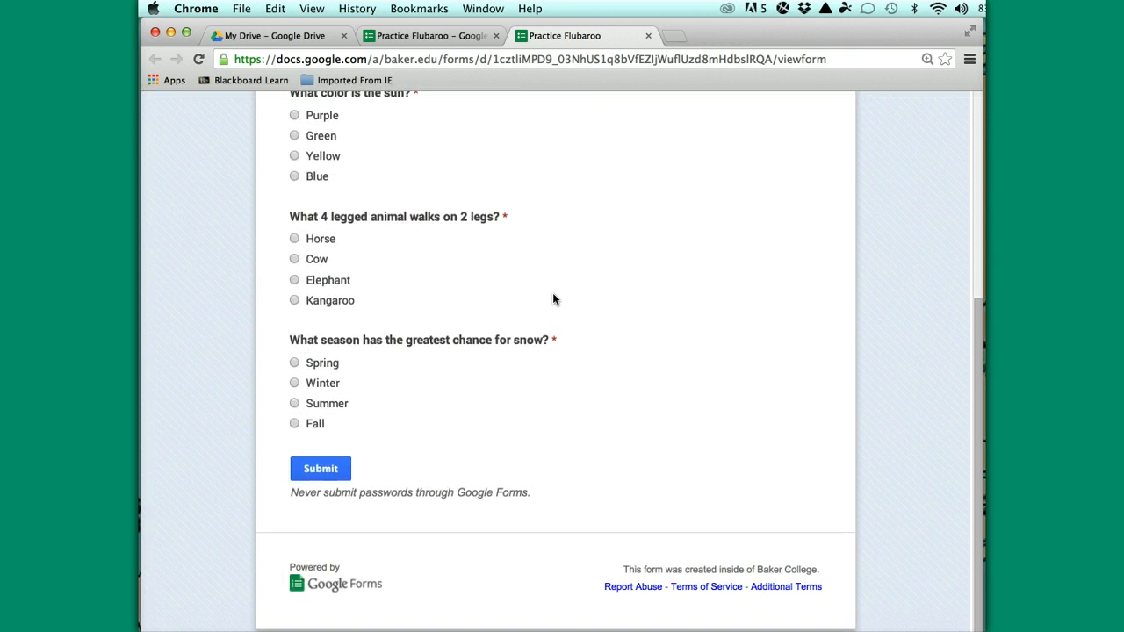
{"action": "scroll", "coordinate": [554, 300], "scroll_direction": "up", "scroll_amount": 4}
{"action": "scroll", "coordinate": [554, 299], "scroll_direction": "down", "scroll_amount": 3}
{"action": "scroll", "coordinate": [553, 300], "scroll_direction": "up", "scroll_amount": 3}
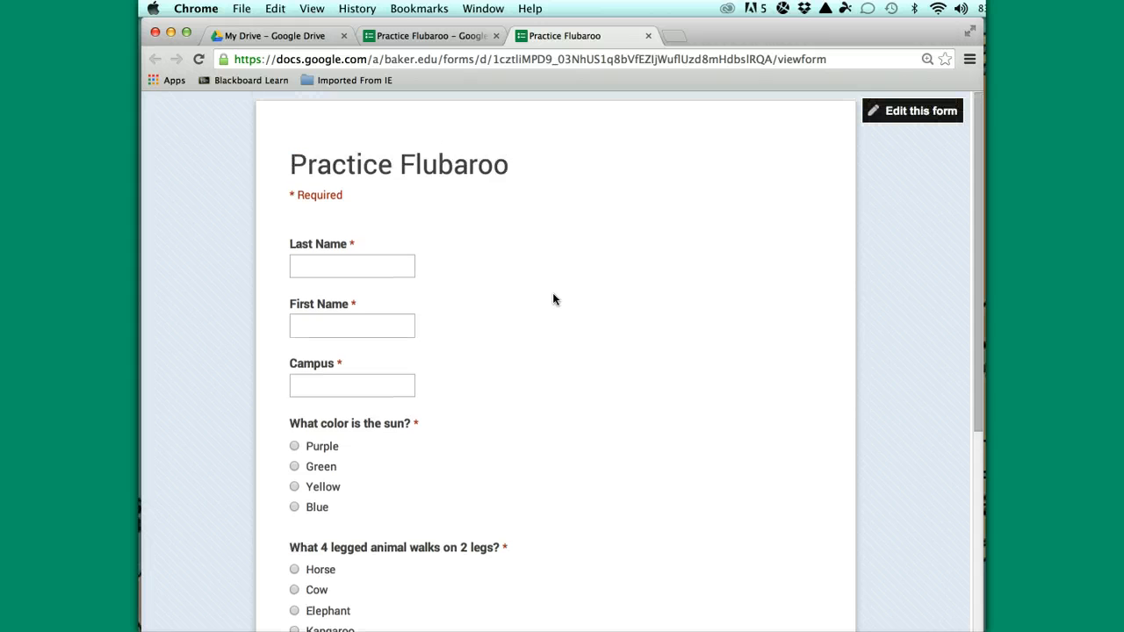
Submit a test response with campus PH, answering Purple, Kangaroo and Winter
{"action": "left_click", "coordinate": [307, 265]}
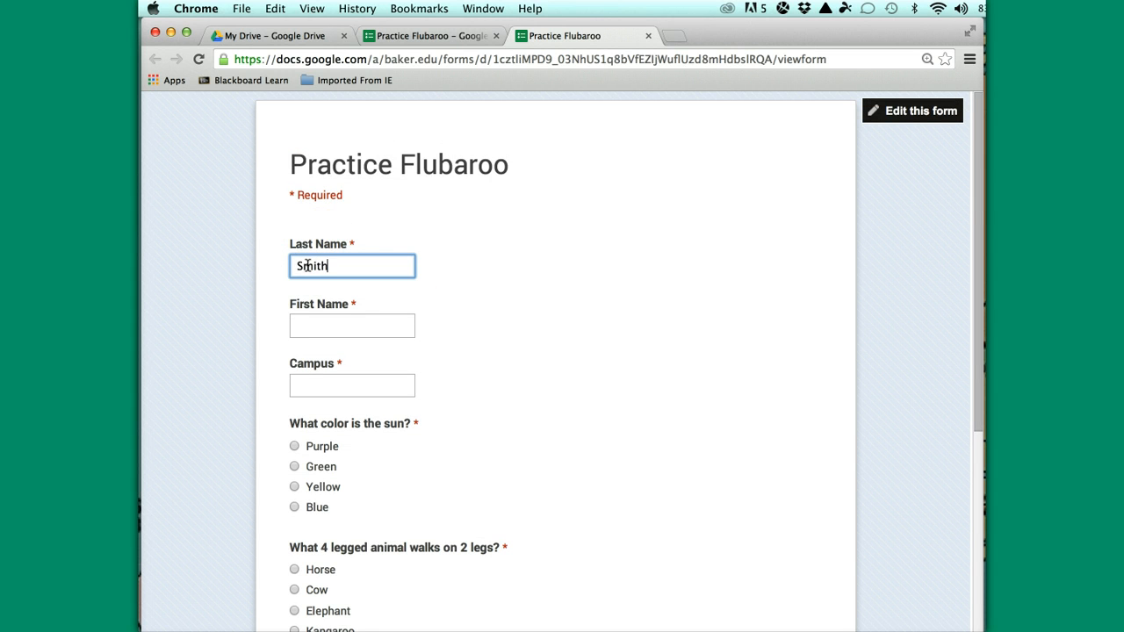
{"action": "left_click", "coordinate": [304, 322]}
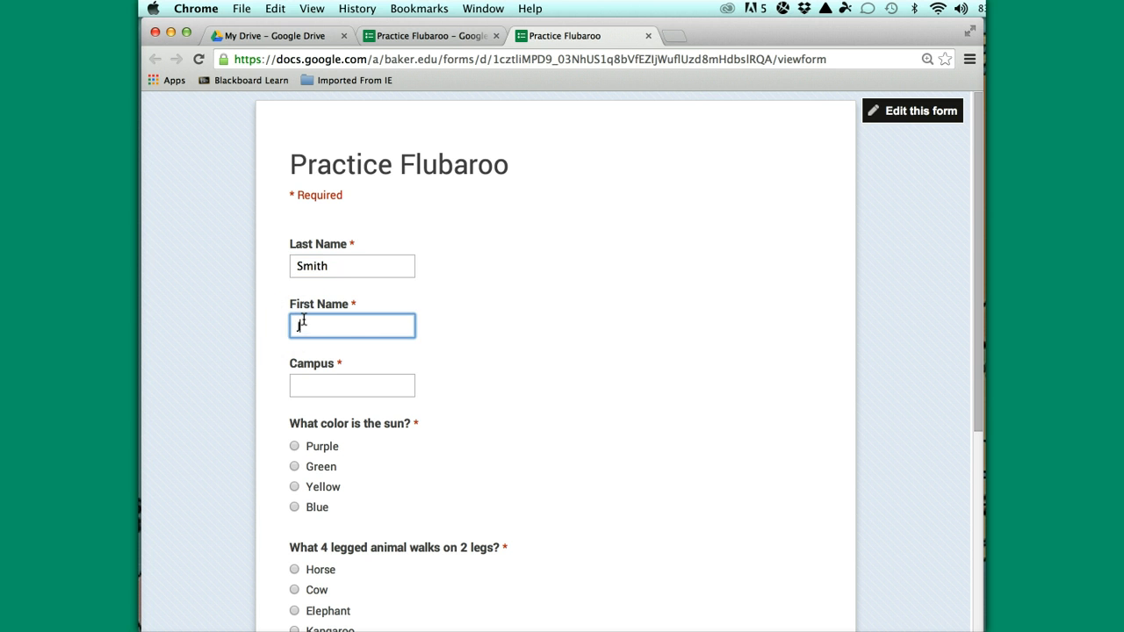
{"action": "left_click", "coordinate": [306, 386]}
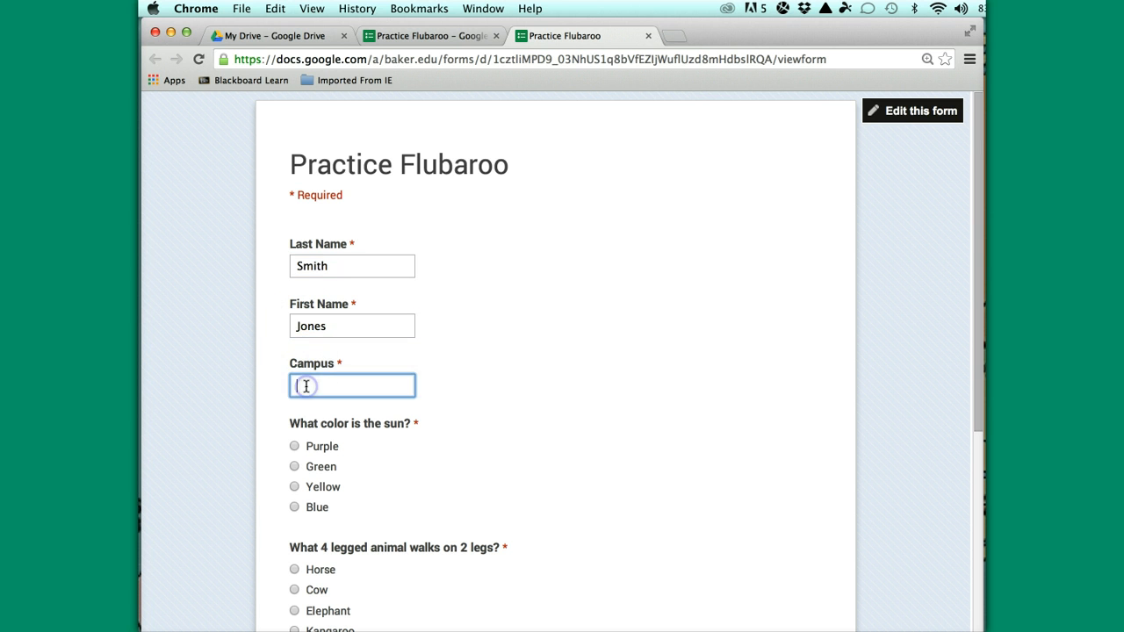
{"action": "left_click", "coordinate": [295, 446]}
{"action": "scroll", "coordinate": [365, 497], "scroll_direction": "down", "scroll_amount": 2}
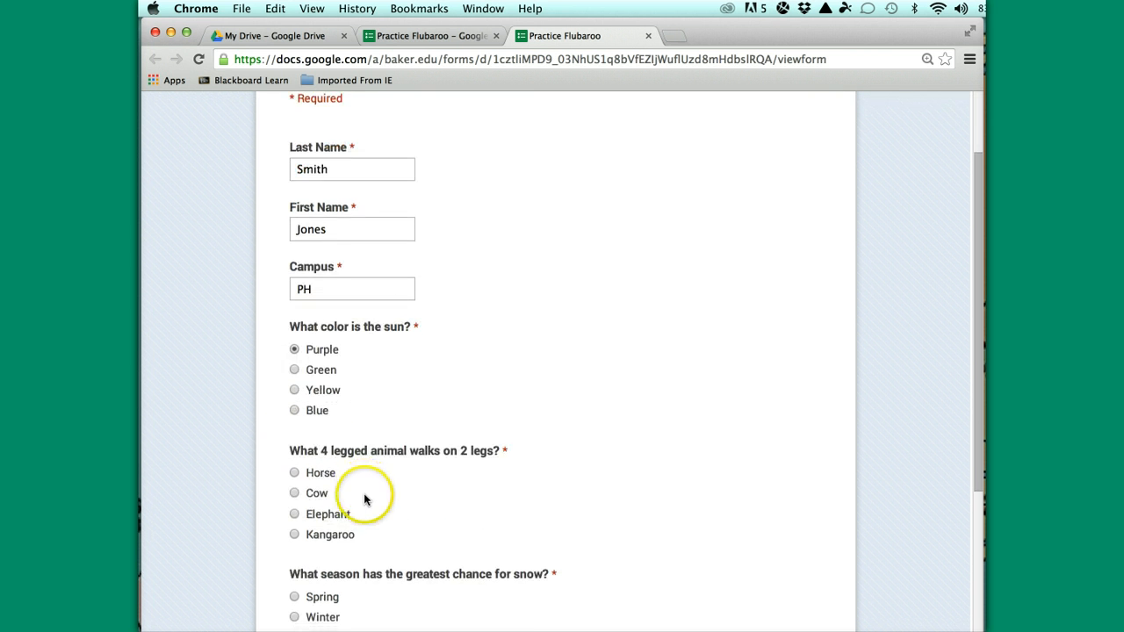
{"action": "left_click", "coordinate": [295, 535]}
{"action": "scroll", "coordinate": [406, 535], "scroll_direction": "down", "scroll_amount": 3}
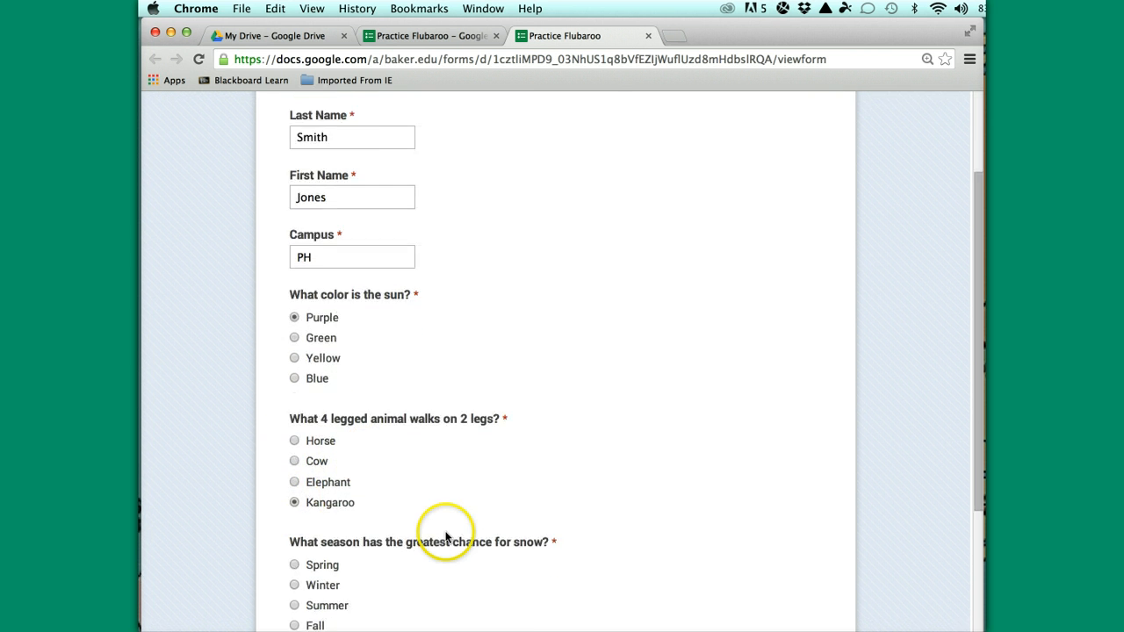
{"action": "left_click", "coordinate": [294, 494]}
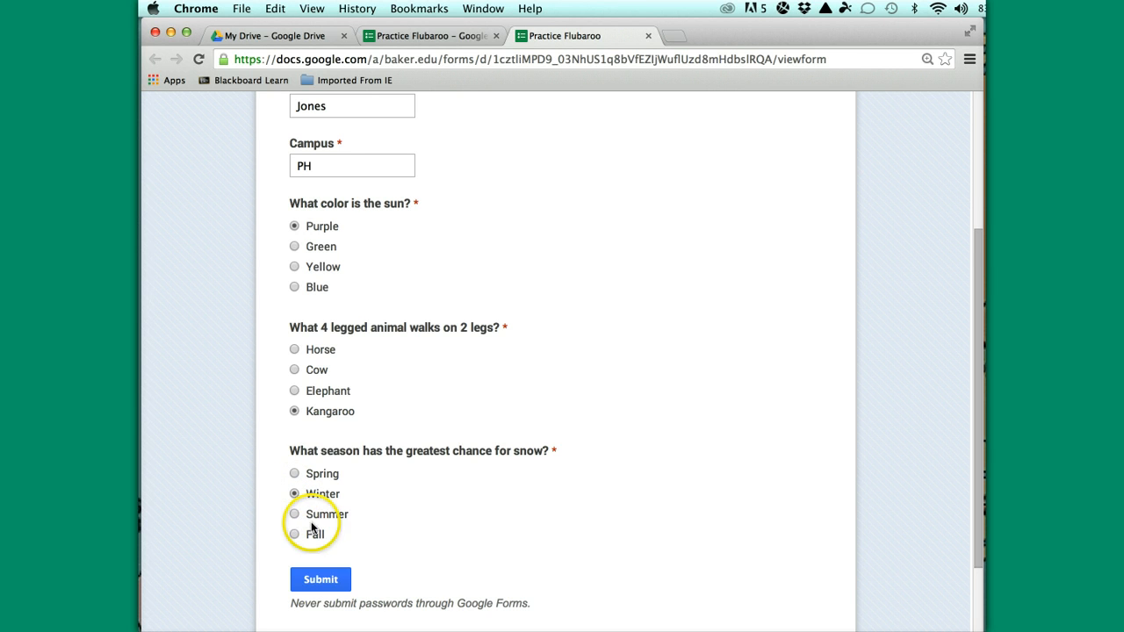
{"action": "left_click", "coordinate": [326, 579]}
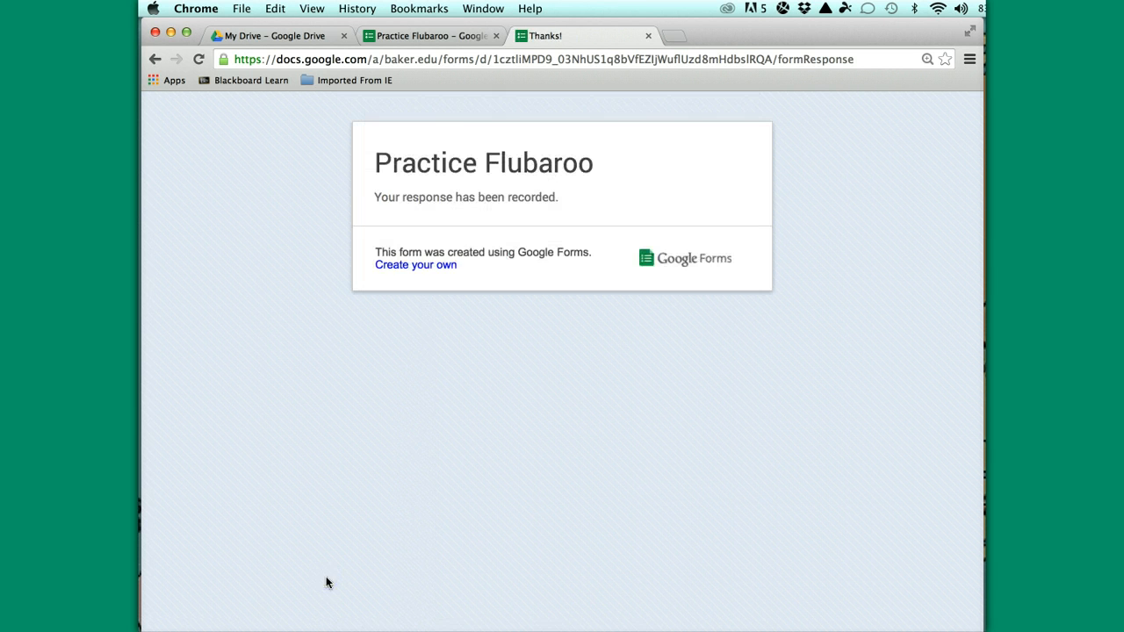
{"action": "left_click", "coordinate": [443, 40]}
Fill in a second response for the Jackson campus, answering Yellow, Horse and Summer
{"action": "left_click", "coordinate": [538, 157]}
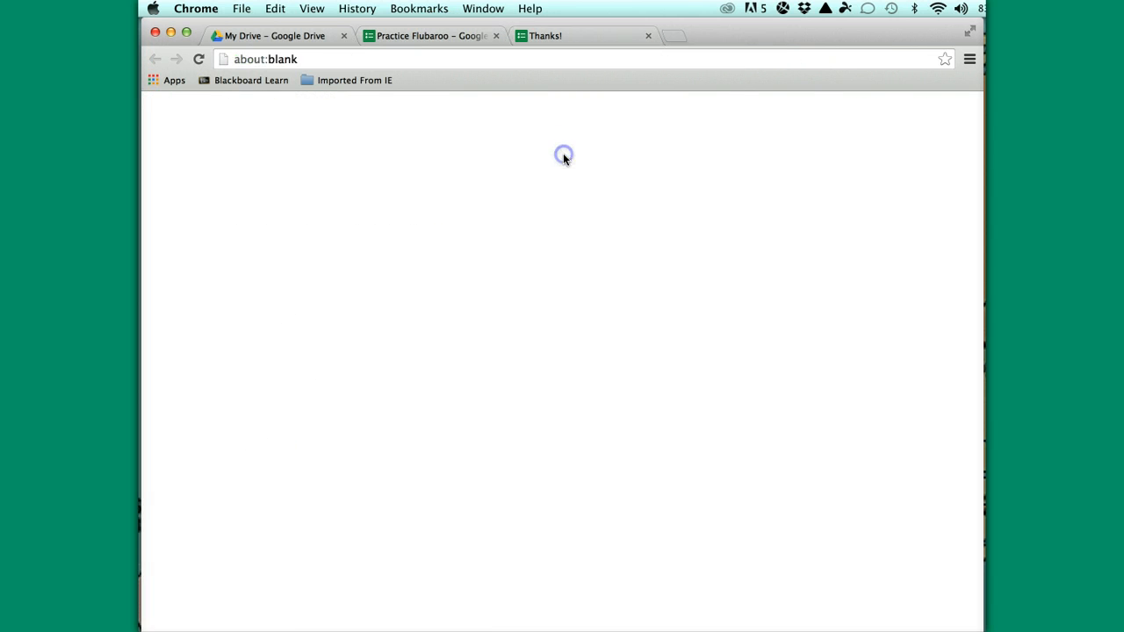
{"action": "left_click", "coordinate": [321, 268]}
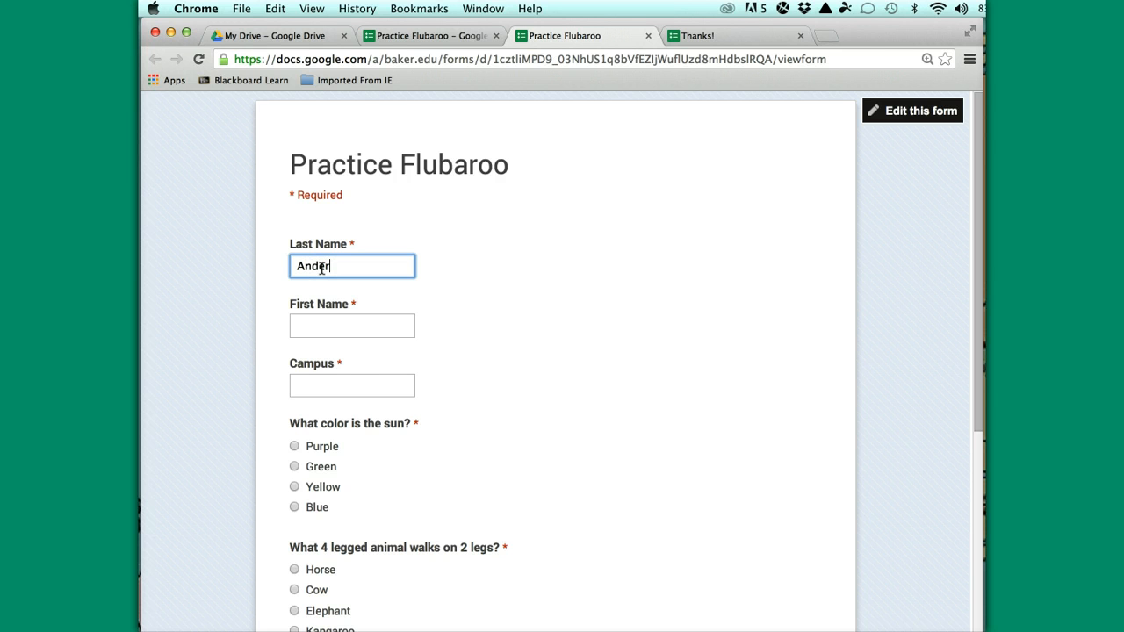
{"action": "left_click", "coordinate": [309, 321]}
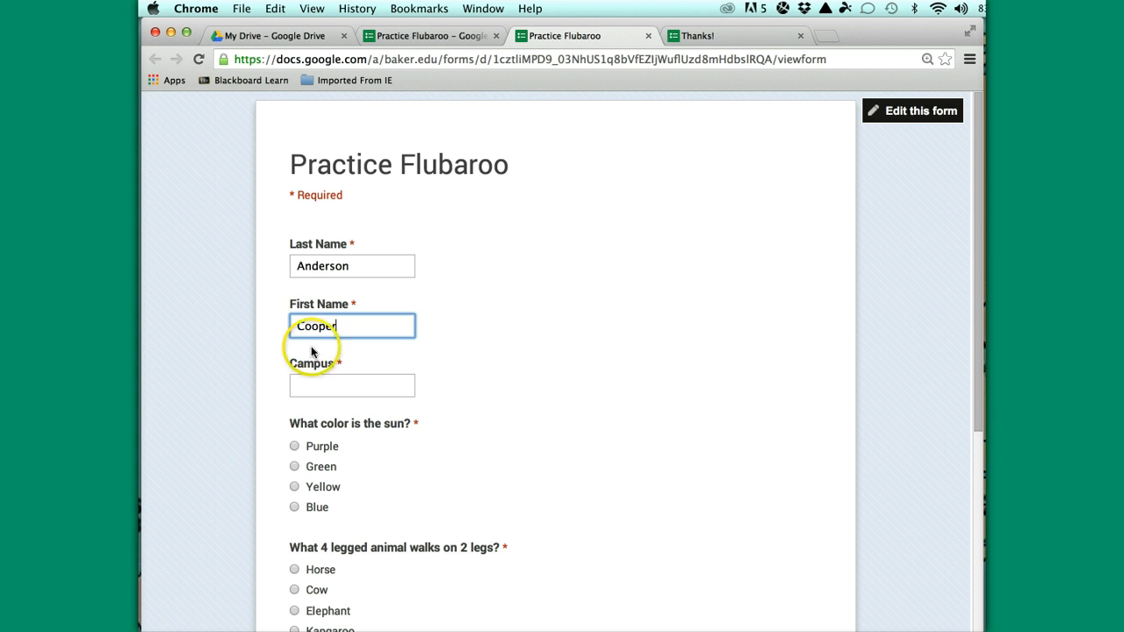
{"action": "left_click", "coordinate": [307, 384]}
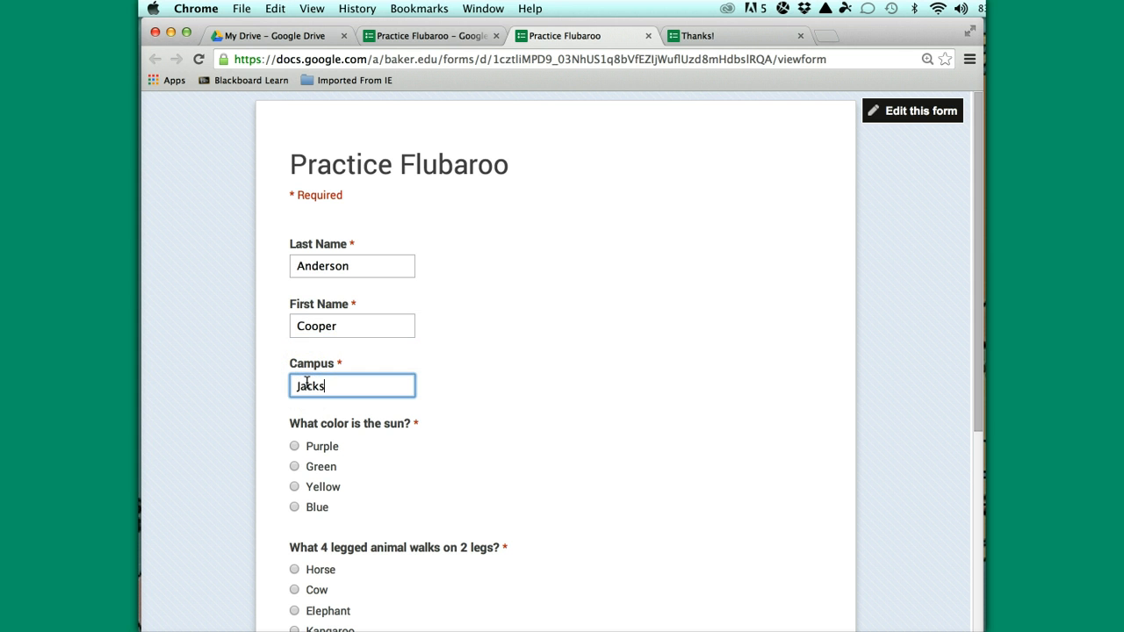
{"action": "left_click", "coordinate": [295, 487]}
{"action": "scroll", "coordinate": [427, 478], "scroll_direction": "down", "scroll_amount": 3}
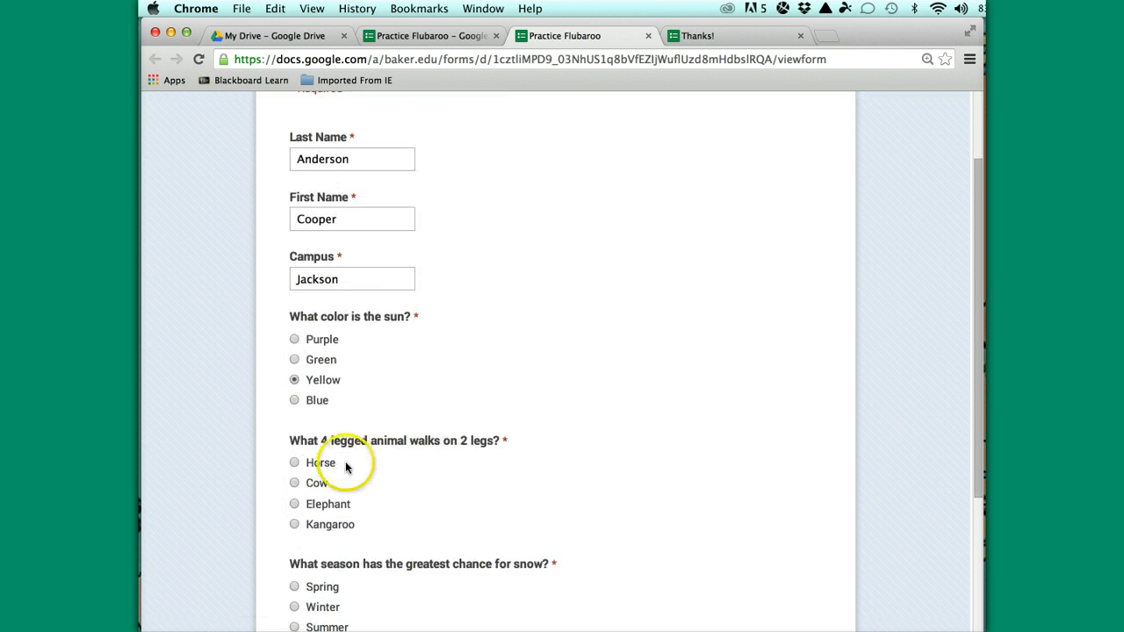
{"action": "left_click", "coordinate": [295, 462]}
{"action": "scroll", "coordinate": [447, 466], "scroll_direction": "down", "scroll_amount": 3}
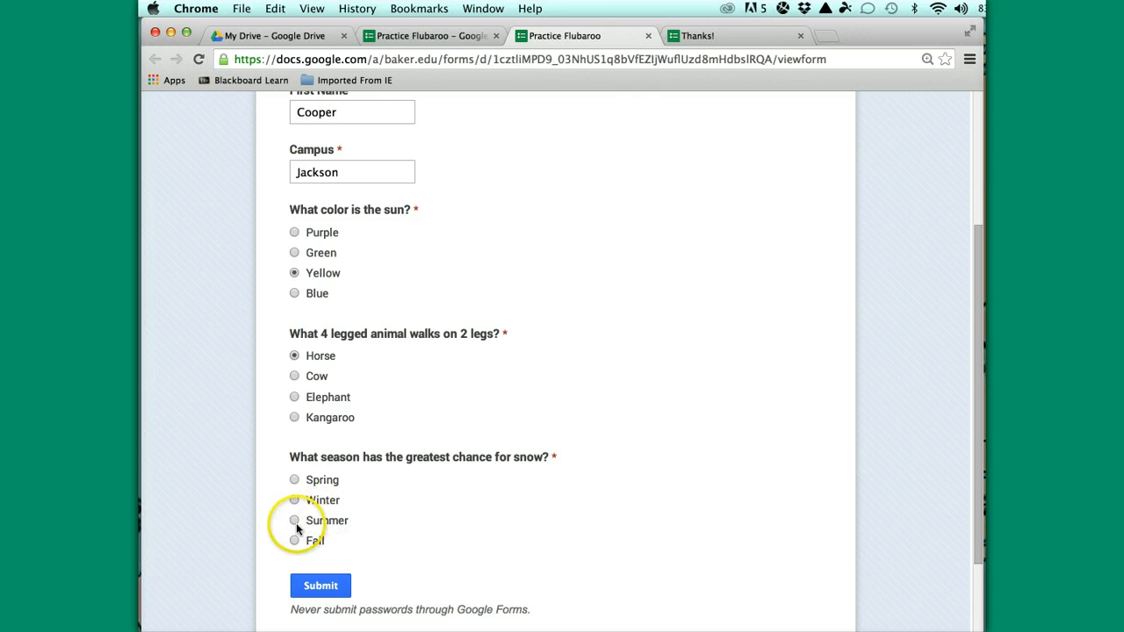
{"action": "left_click", "coordinate": [293, 520]}
{"action": "scroll", "coordinate": [412, 532], "scroll_direction": "down", "scroll_amount": 3}
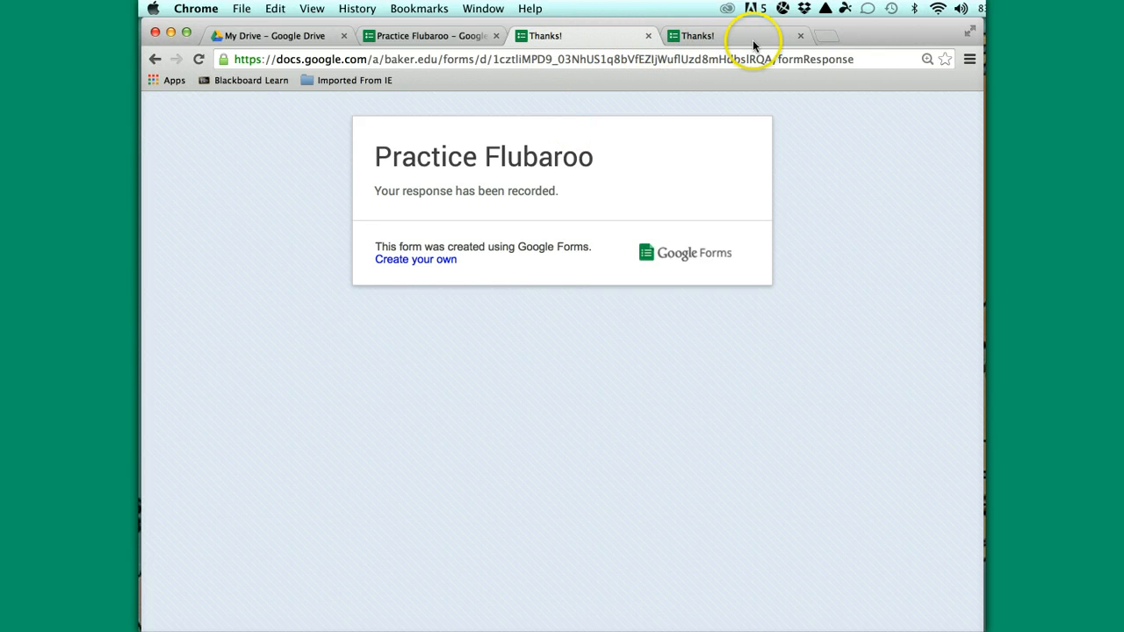
From the form editor, open the live form and fill in the student's last name, first name and campus OW
{"action": "left_click", "coordinate": [460, 42]}
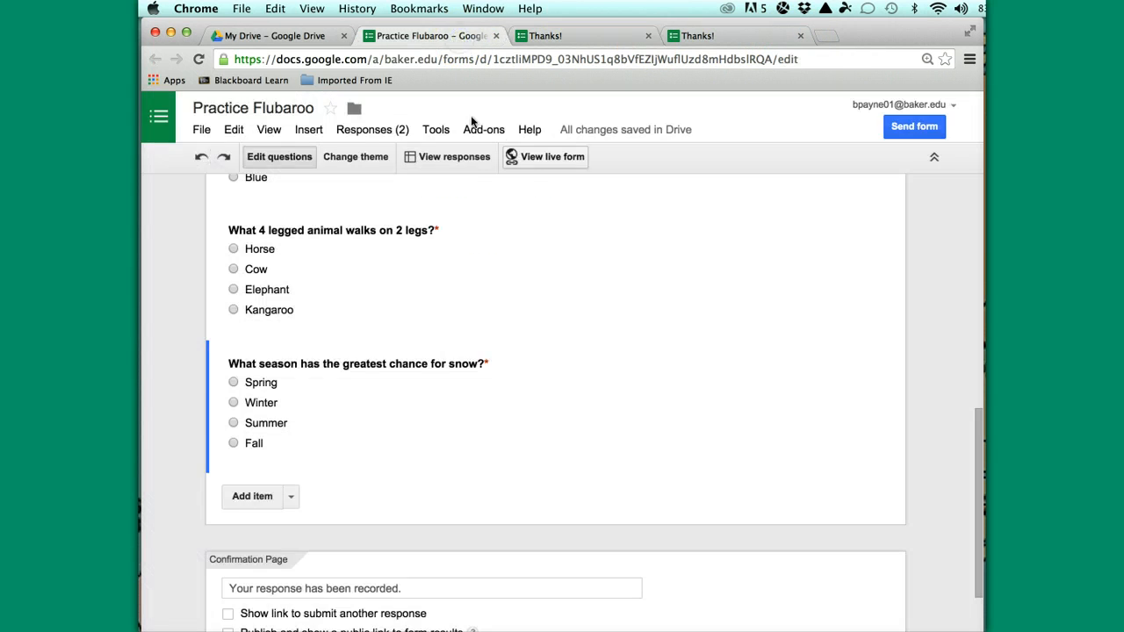
{"action": "left_click", "coordinate": [529, 165]}
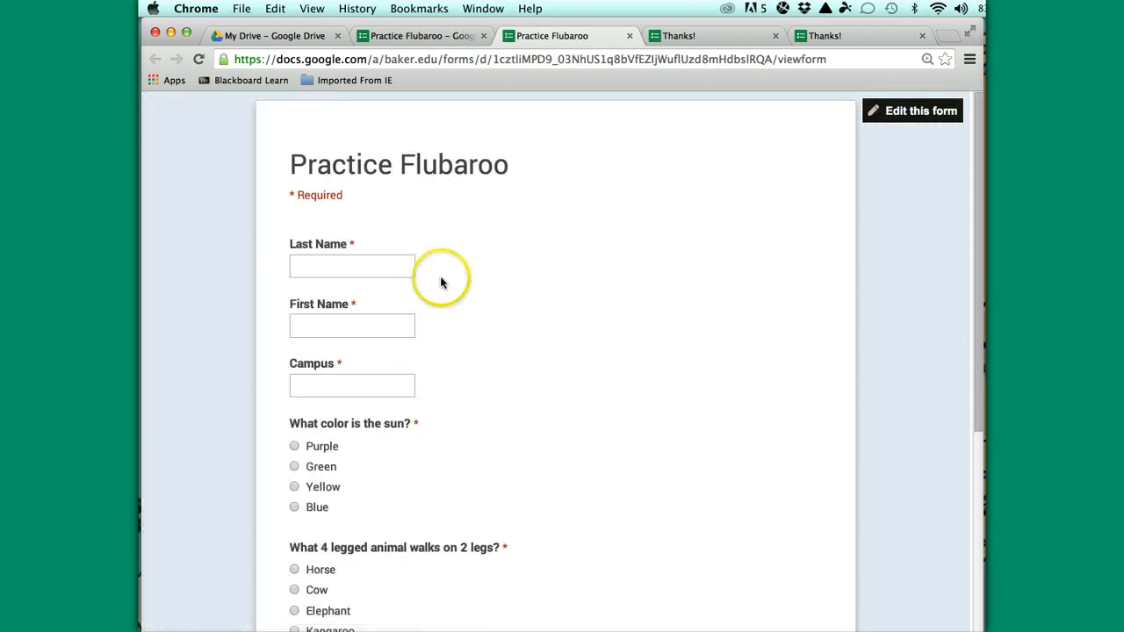
{"action": "left_click", "coordinate": [308, 264]}
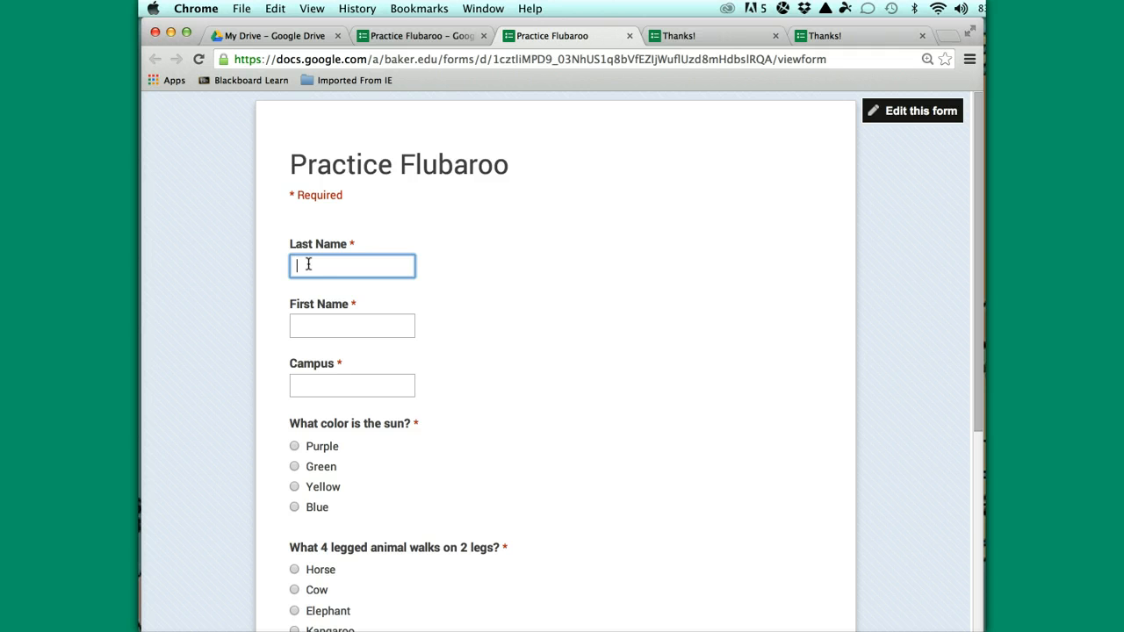
{"action": "left_click", "coordinate": [308, 289]}
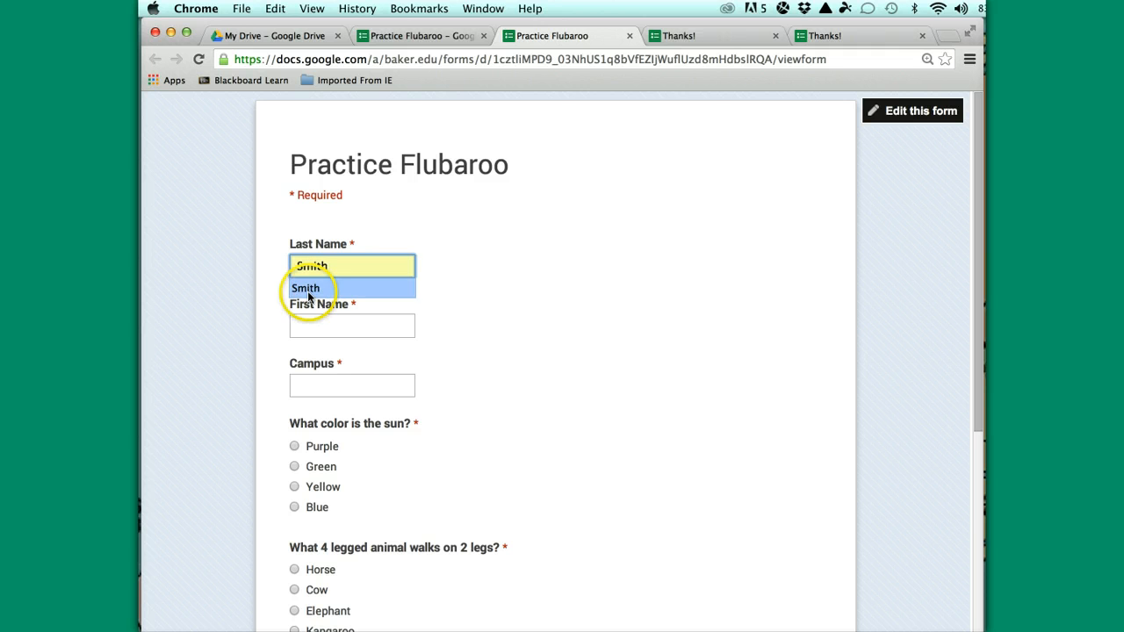
{"action": "left_click", "coordinate": [304, 329]}
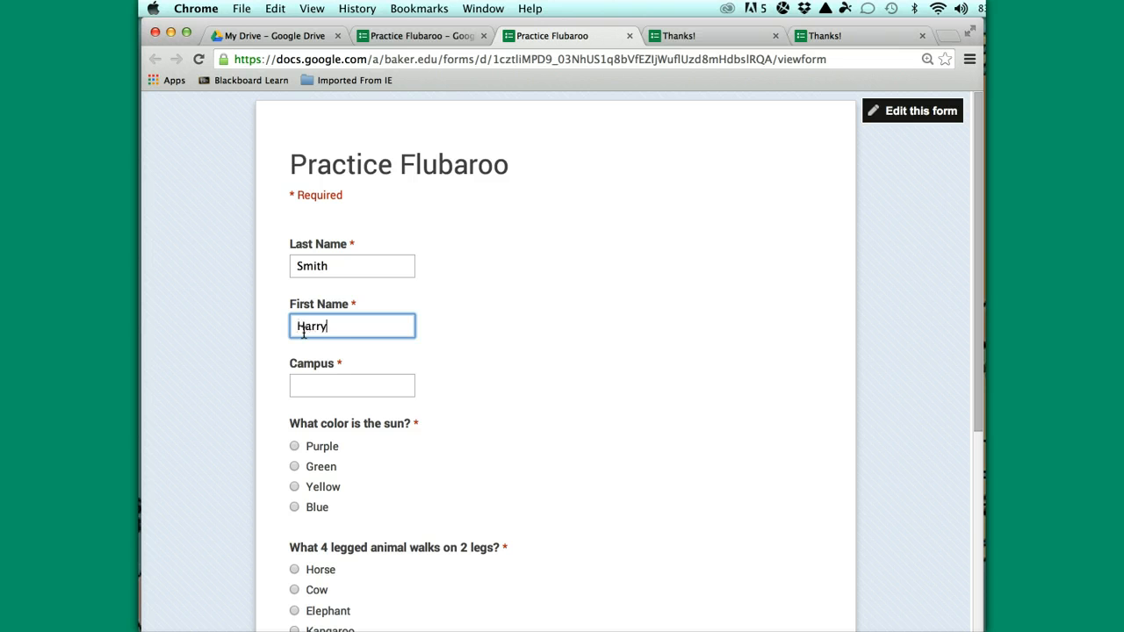
{"action": "left_click", "coordinate": [303, 380]}
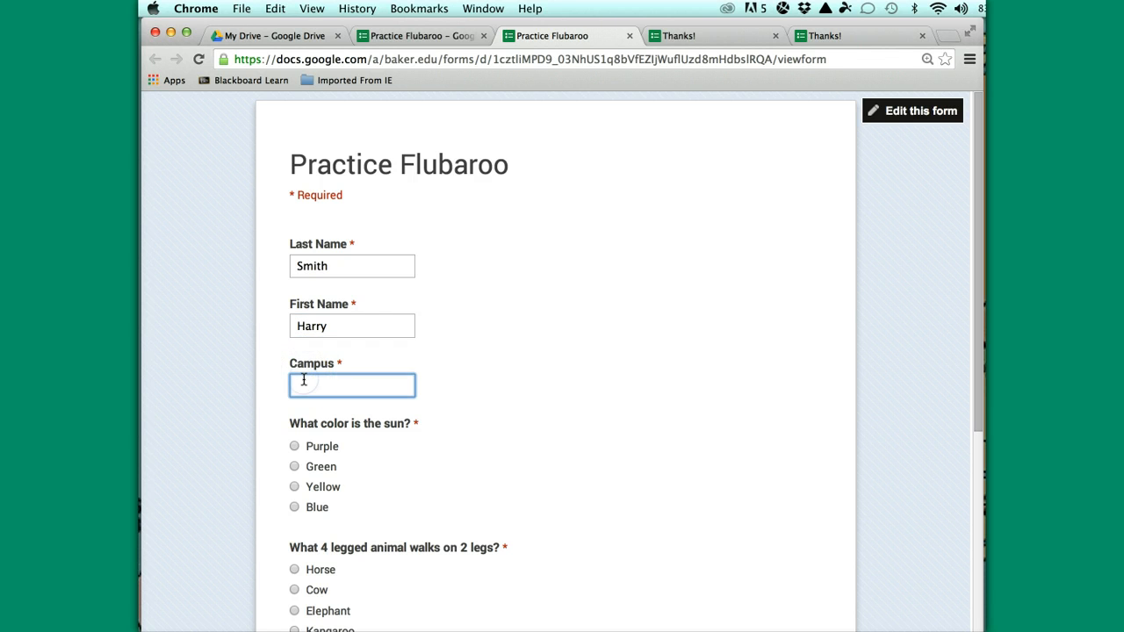
Answer Yellow, Elephant and Winter, then submit the response
{"action": "left_click", "coordinate": [295, 486]}
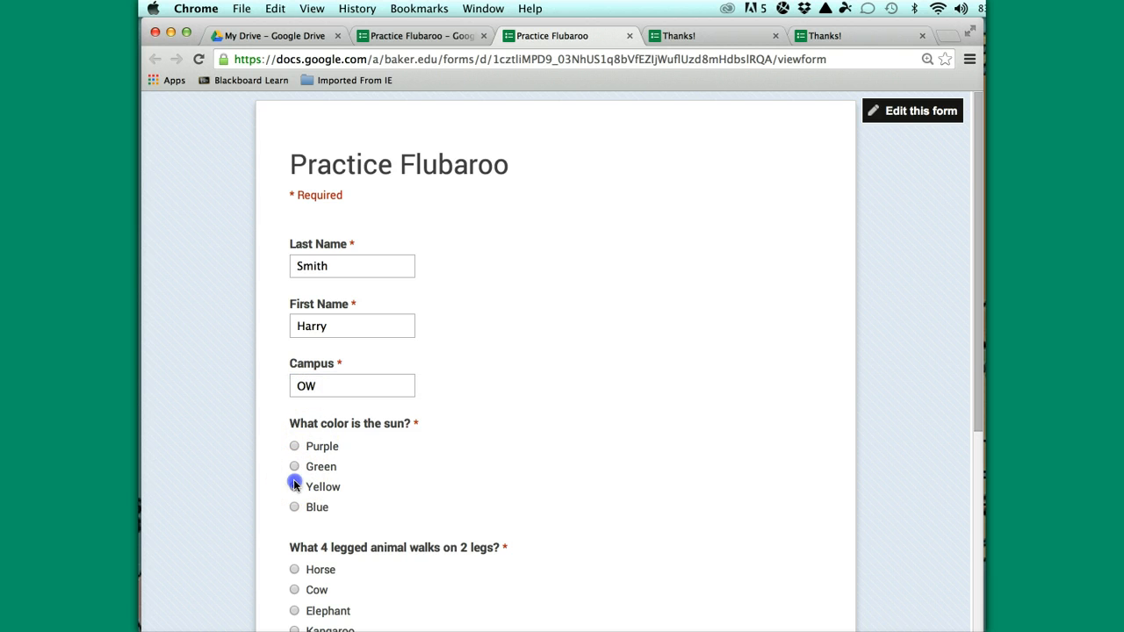
{"action": "scroll", "coordinate": [387, 487], "scroll_direction": "down", "scroll_amount": 4}
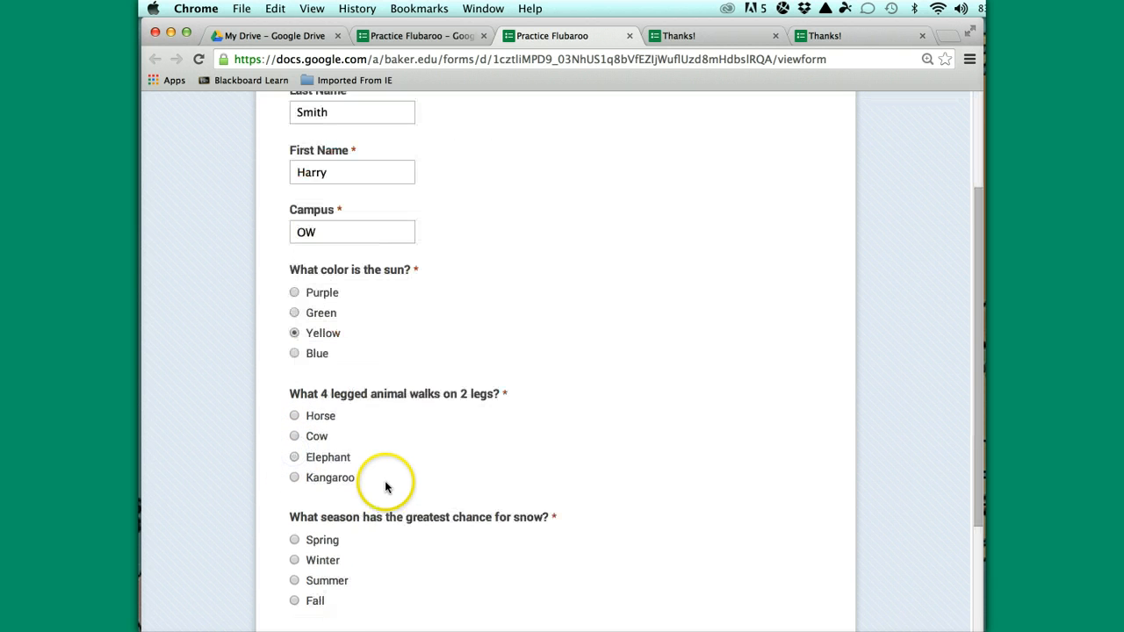
{"action": "left_click", "coordinate": [294, 450]}
{"action": "left_click", "coordinate": [295, 552]}
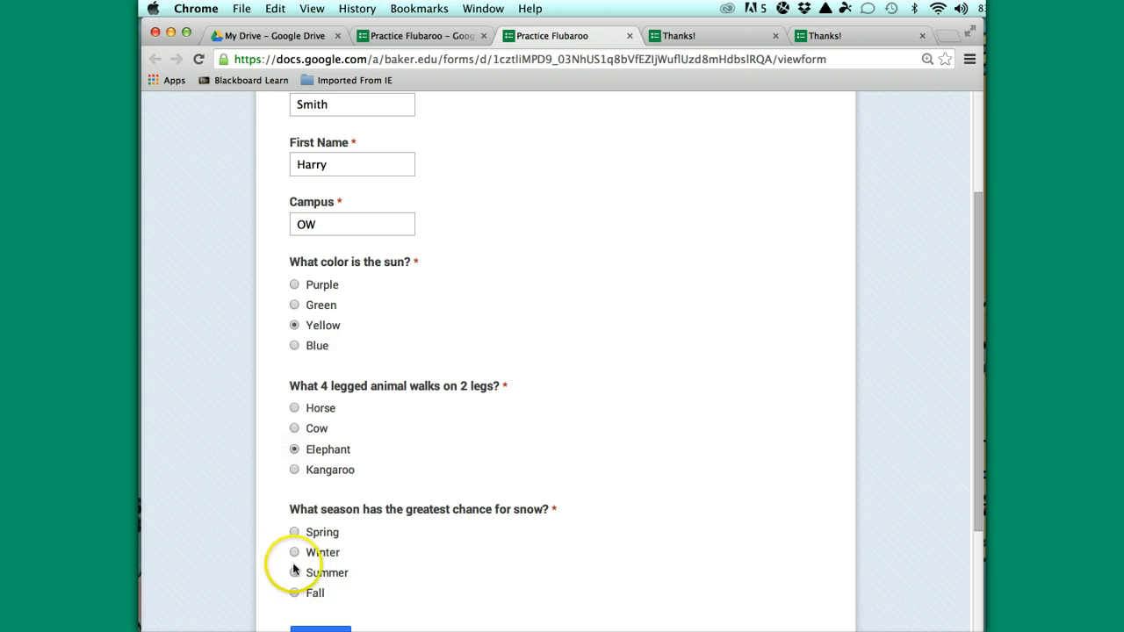
{"action": "scroll", "coordinate": [386, 531], "scroll_direction": "down", "scroll_amount": 3}
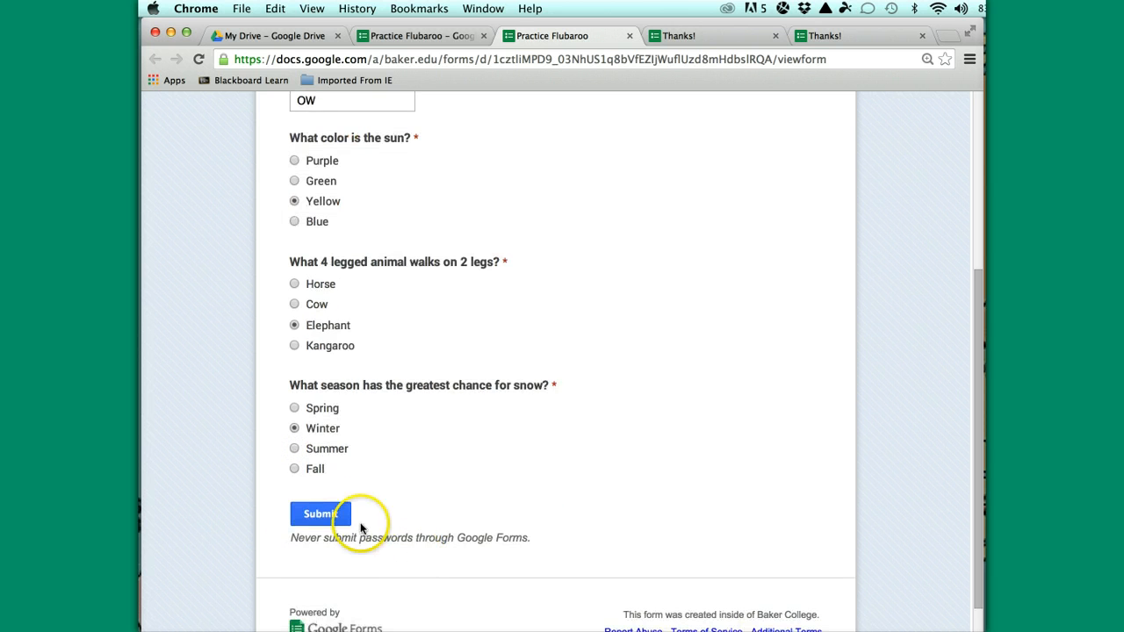
{"action": "left_click", "coordinate": [322, 516]}
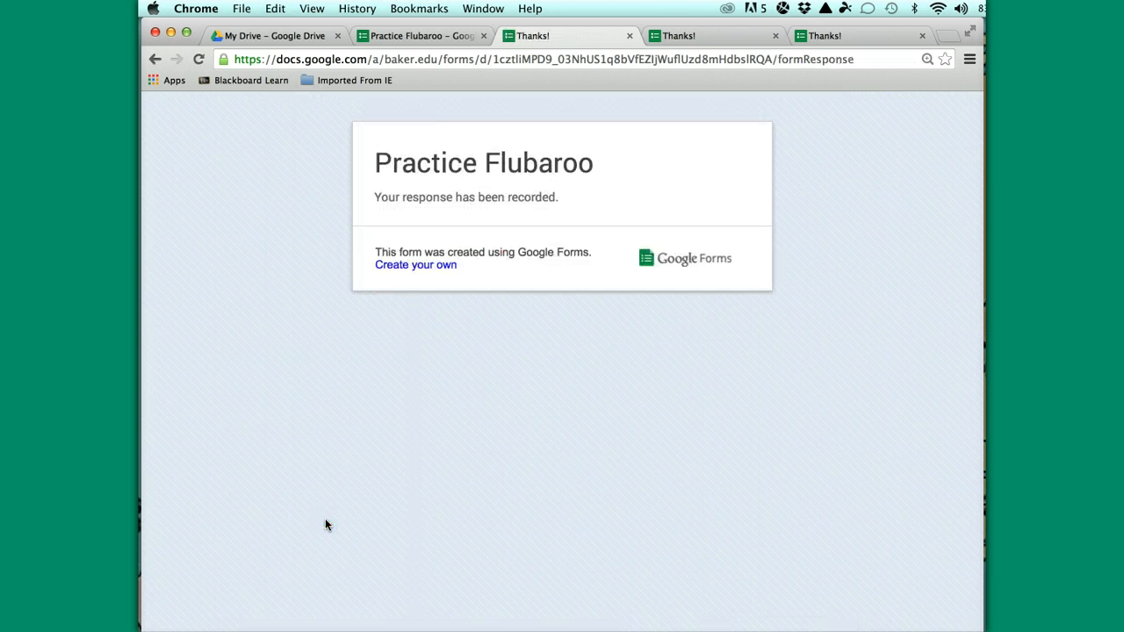
Close the extra Thanks! confirmation tabs and return to the form editor
{"action": "left_click", "coordinate": [922, 36]}
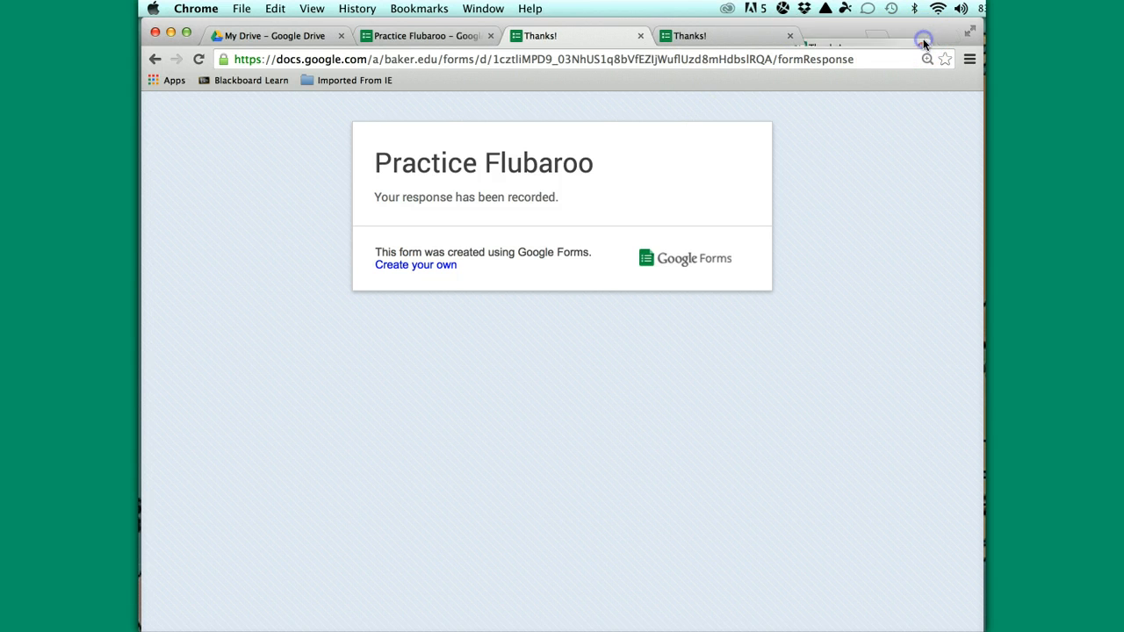
{"action": "left_click", "coordinate": [800, 39]}
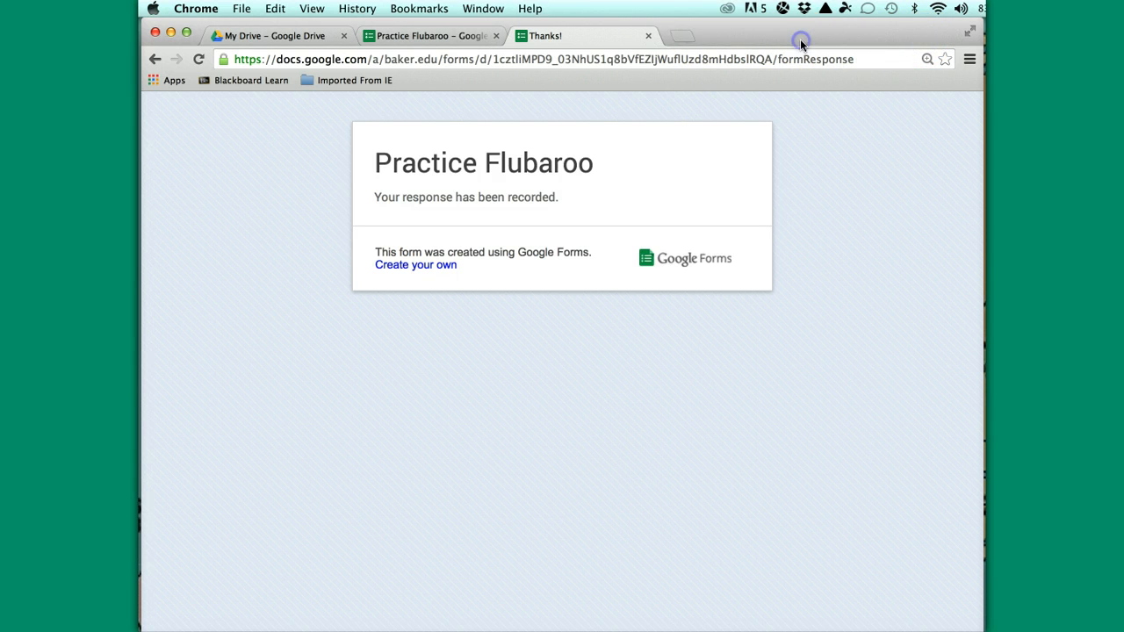
{"action": "left_click", "coordinate": [647, 36]}
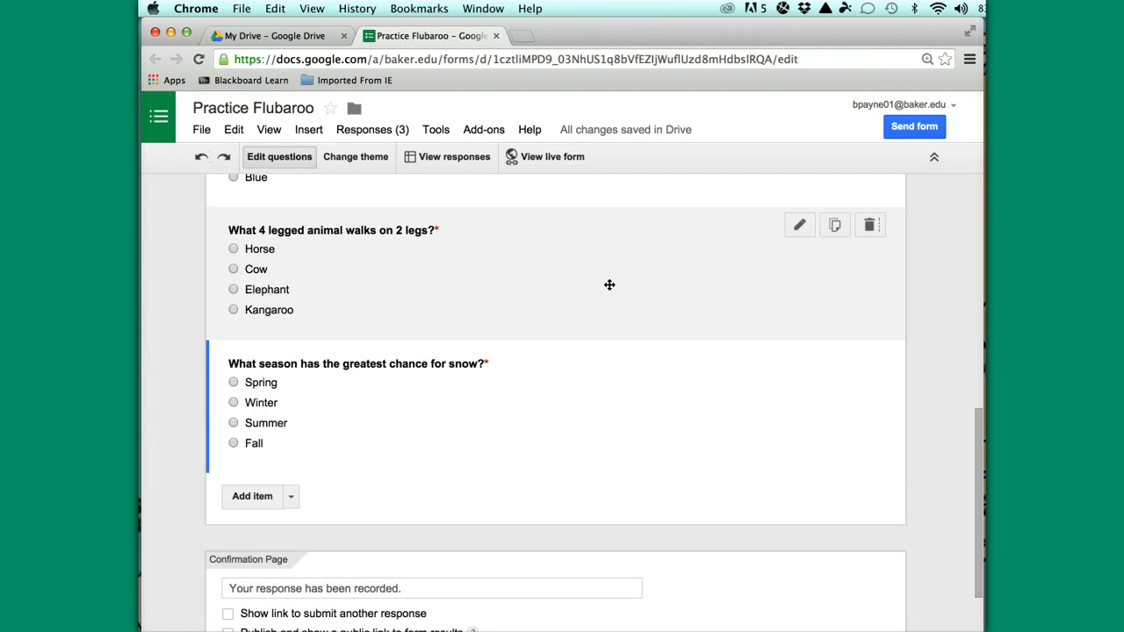
Open the live form and enter ANSWERS as the last name, with dashes in the first name and campus fields
{"action": "scroll", "coordinate": [610, 284], "scroll_direction": "up", "scroll_amount": 10}
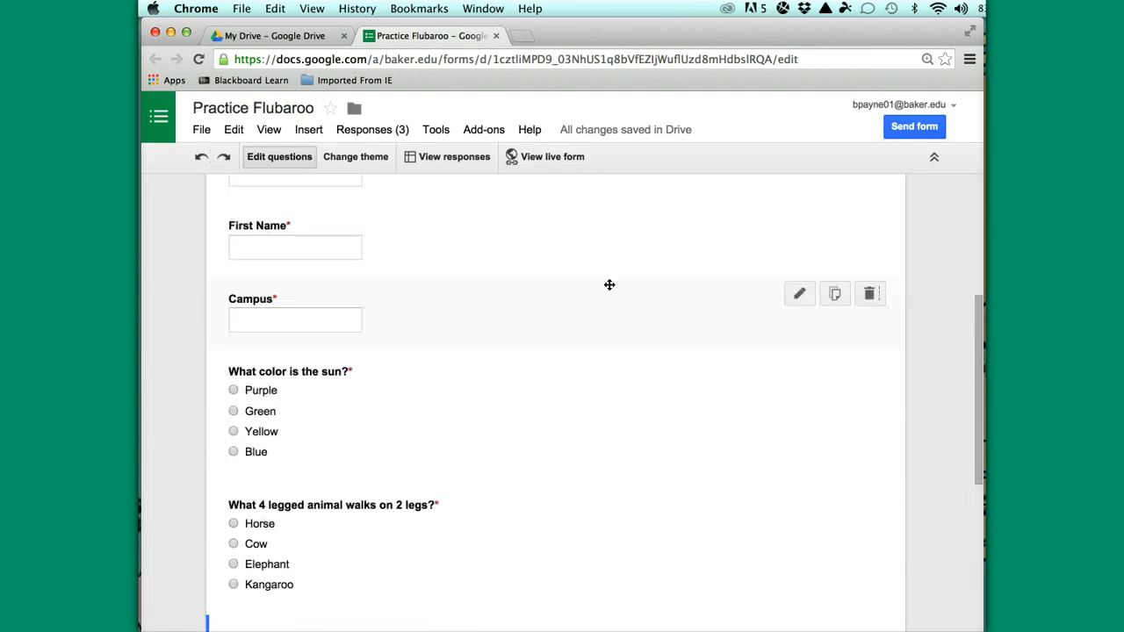
{"action": "left_click", "coordinate": [546, 158]}
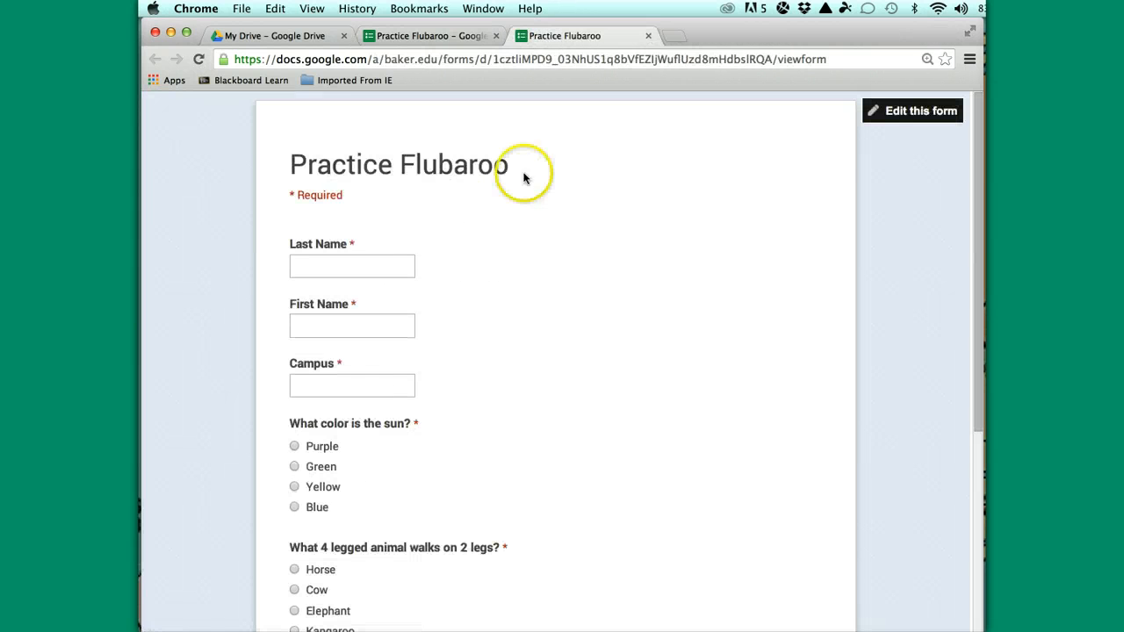
{"action": "left_click", "coordinate": [305, 269]}
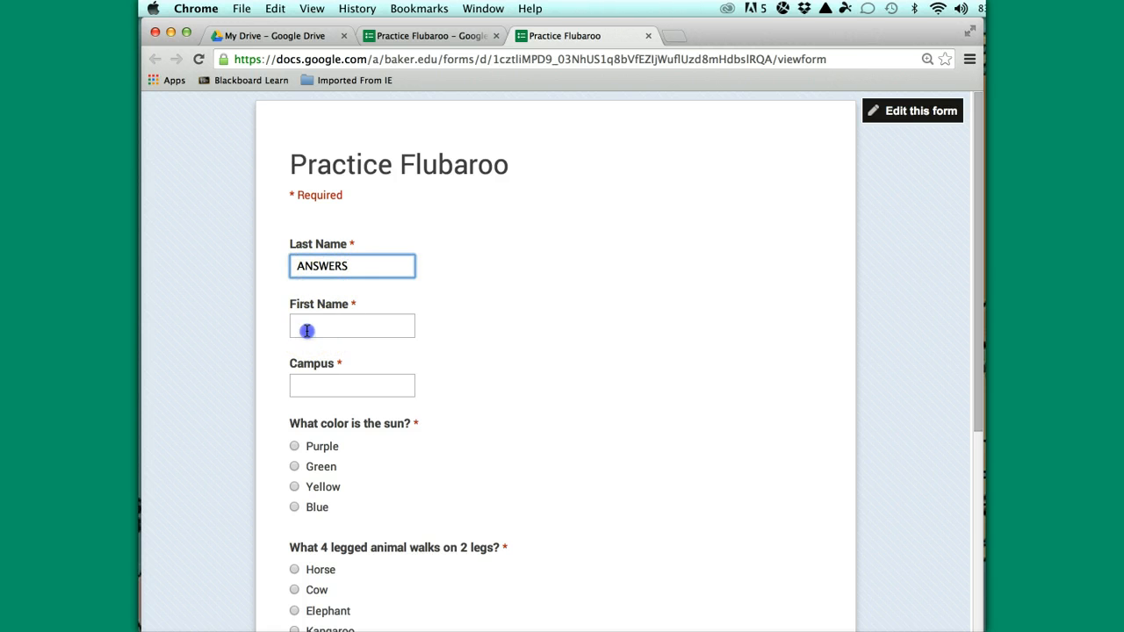
{"action": "left_click", "coordinate": [307, 330]}
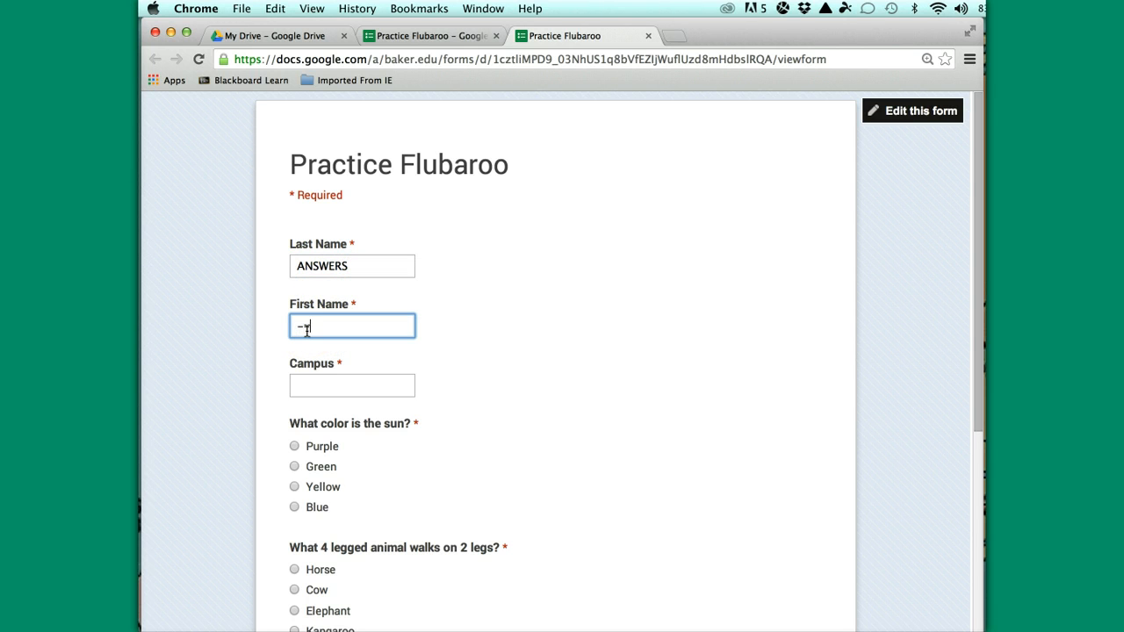
{"action": "left_click", "coordinate": [303, 383]}
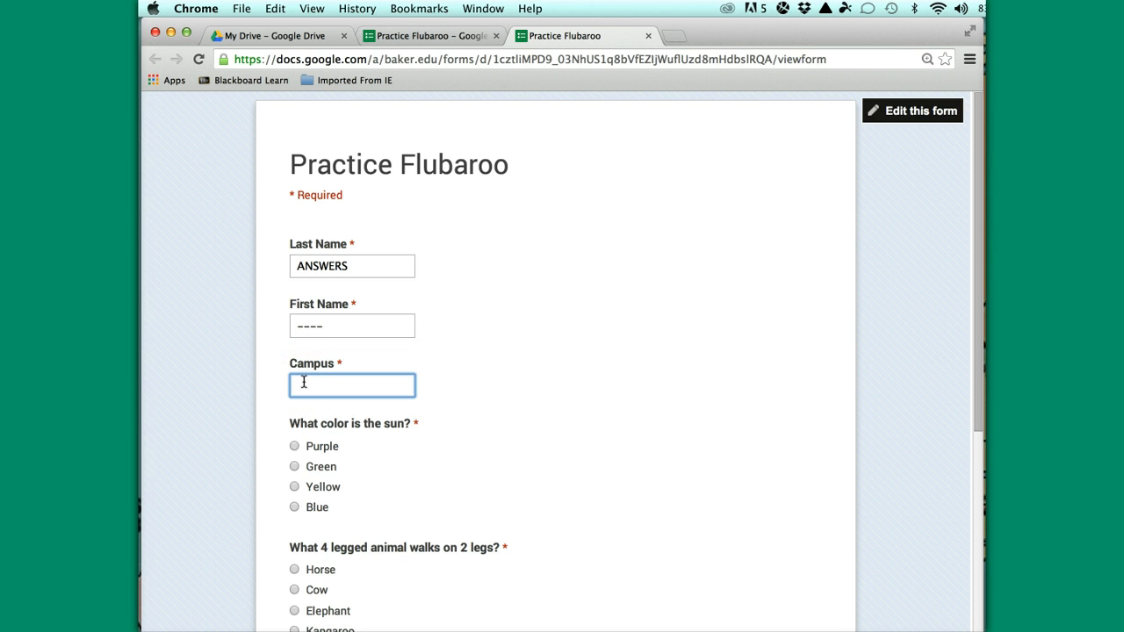
Mark Yellow, Kangaroo and Winter as the answer key, submit, and close the Thanks! tab
{"action": "left_click", "coordinate": [295, 486]}
{"action": "scroll", "coordinate": [414, 483], "scroll_direction": "down", "scroll_amount": 3}
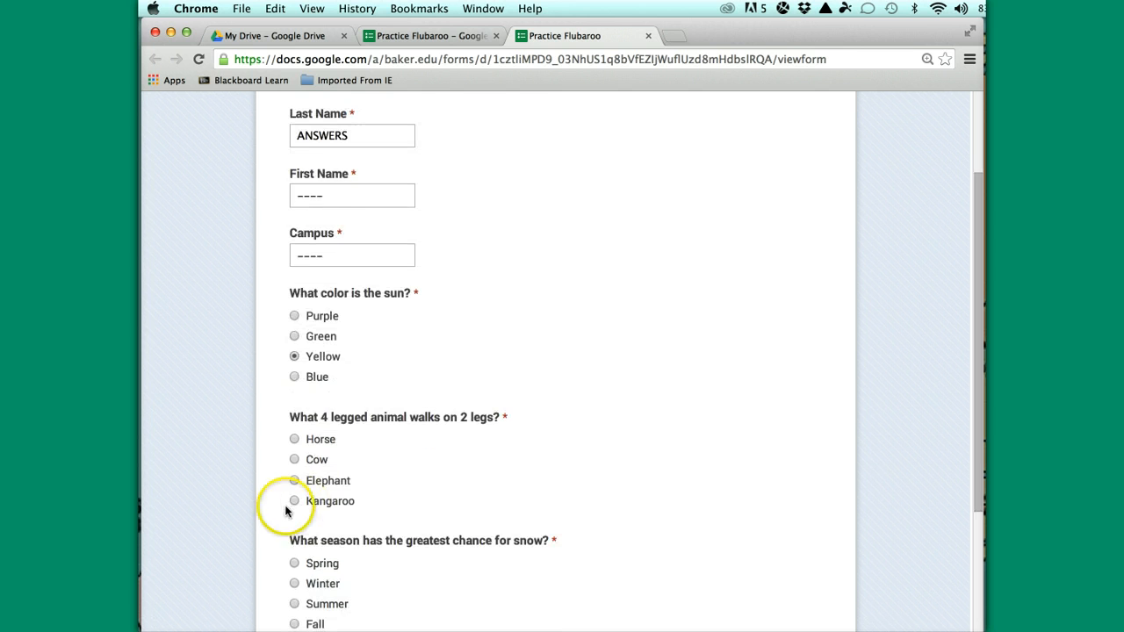
{"action": "left_click", "coordinate": [295, 502]}
{"action": "scroll", "coordinate": [402, 507], "scroll_direction": "down", "scroll_amount": 1}
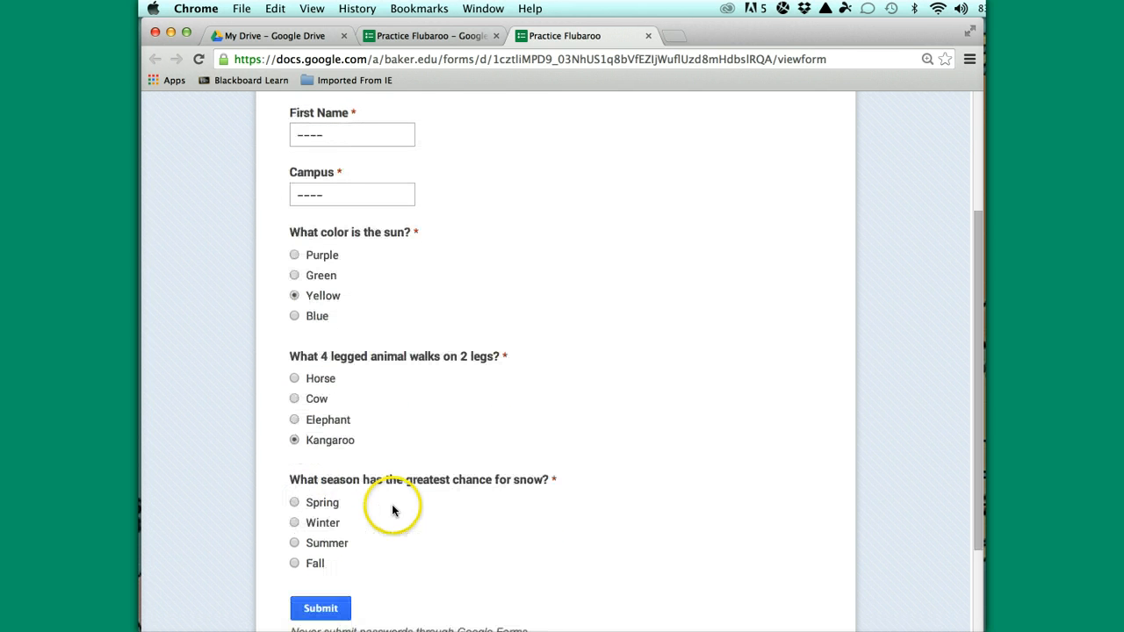
{"action": "left_click", "coordinate": [295, 523]}
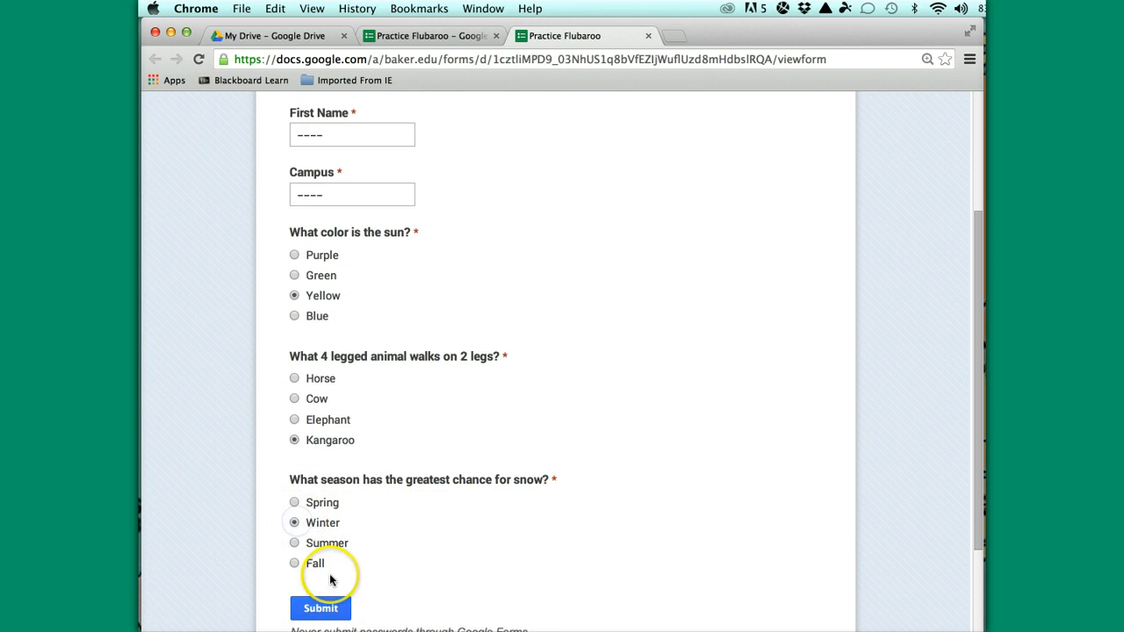
{"action": "left_click", "coordinate": [325, 609]}
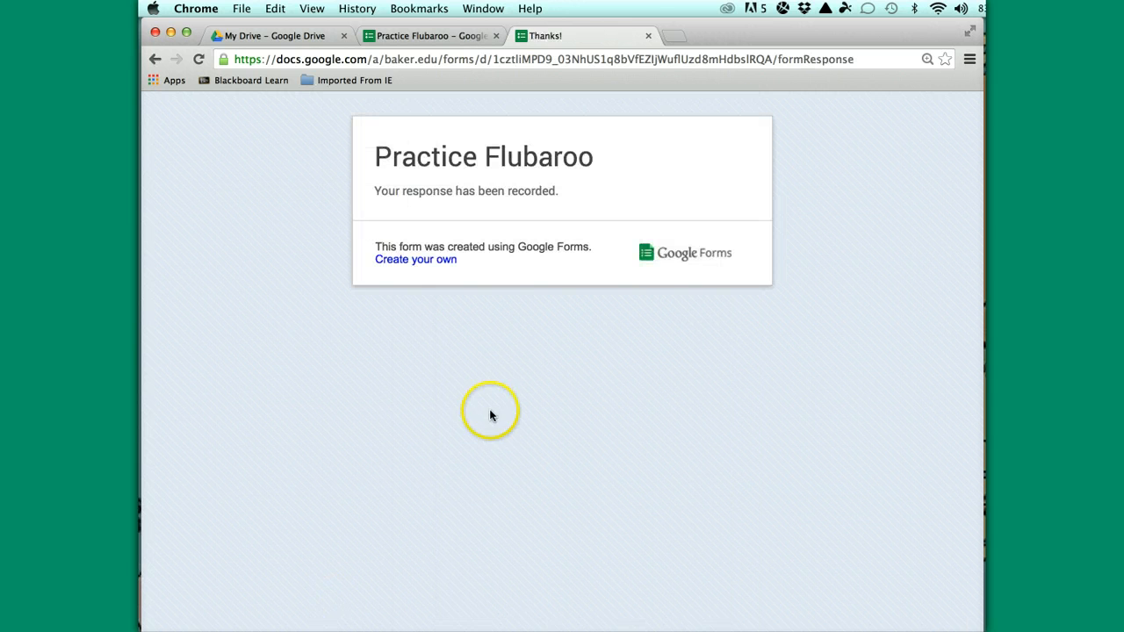
{"action": "left_click", "coordinate": [647, 36]}
Open the Practice Flubaroo (Responses) spreadsheet from the top of the form editor
{"action": "scroll", "coordinate": [620, 378], "scroll_direction": "up", "scroll_amount": 3}
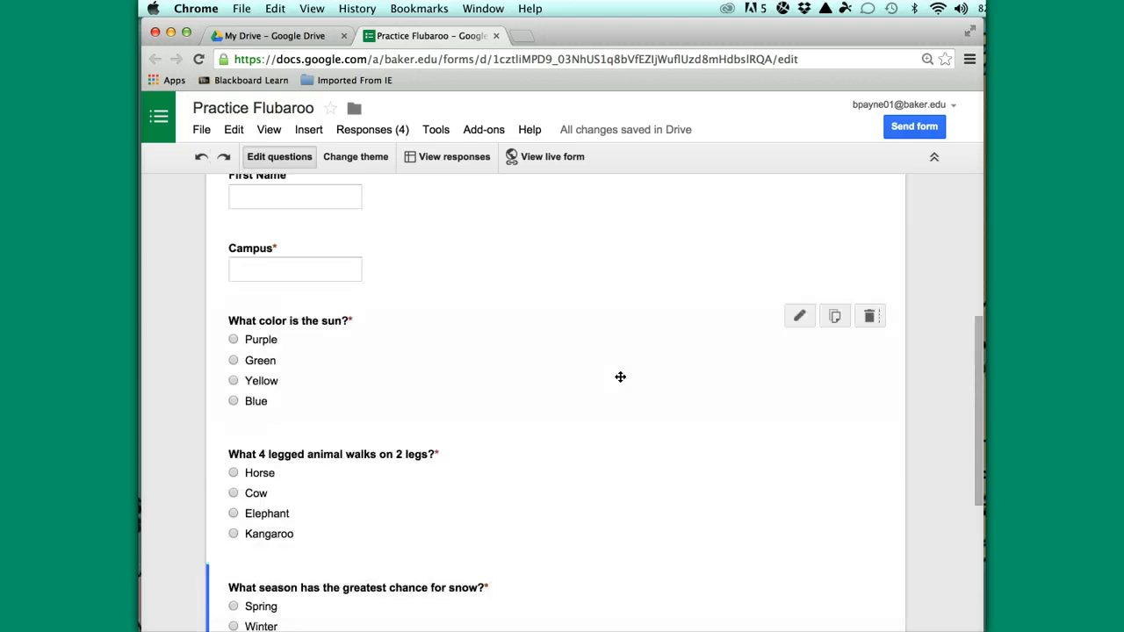
{"action": "scroll", "coordinate": [620, 376], "scroll_direction": "up", "scroll_amount": 3}
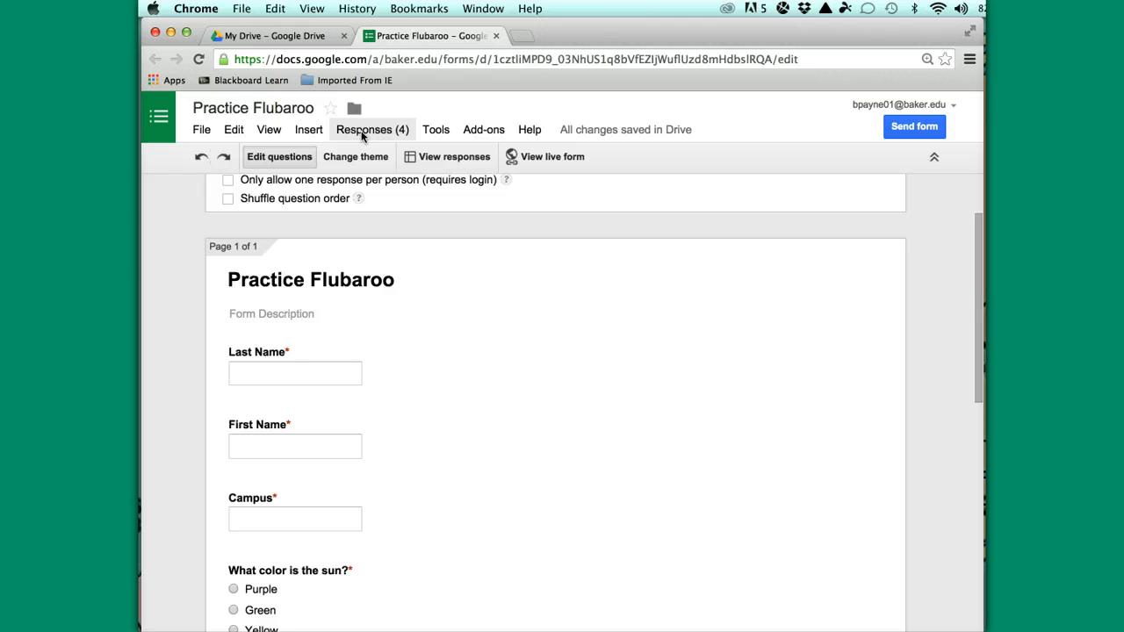
{"action": "left_click", "coordinate": [452, 160]}
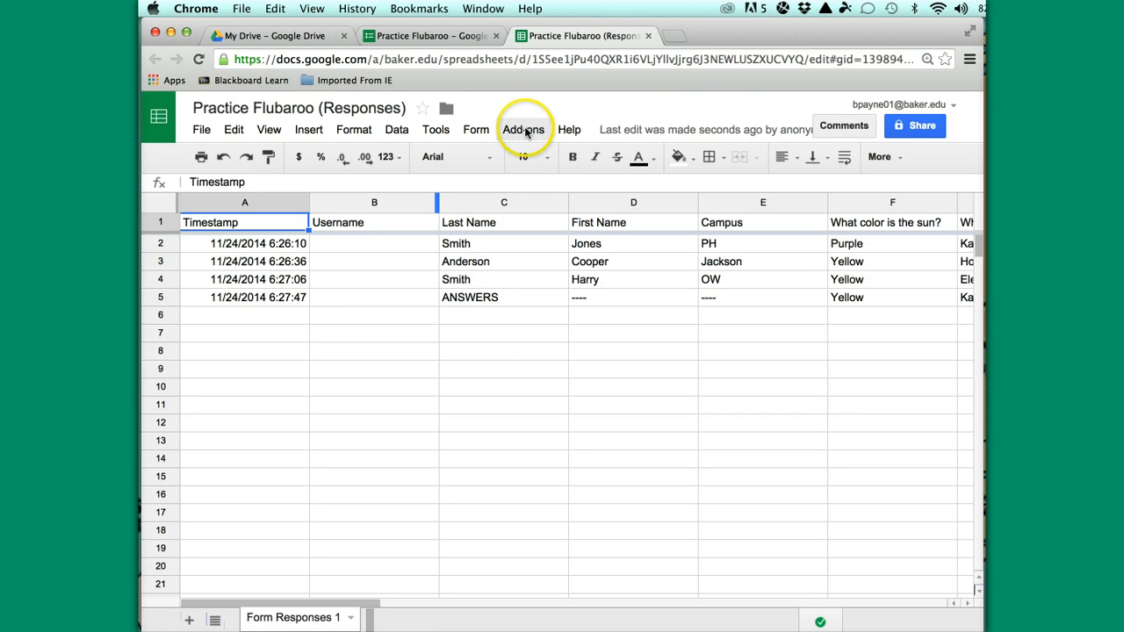
Find Flubaroo in the Google Sheets add-on gallery and enable it for this document
{"action": "left_click", "coordinate": [524, 131]}
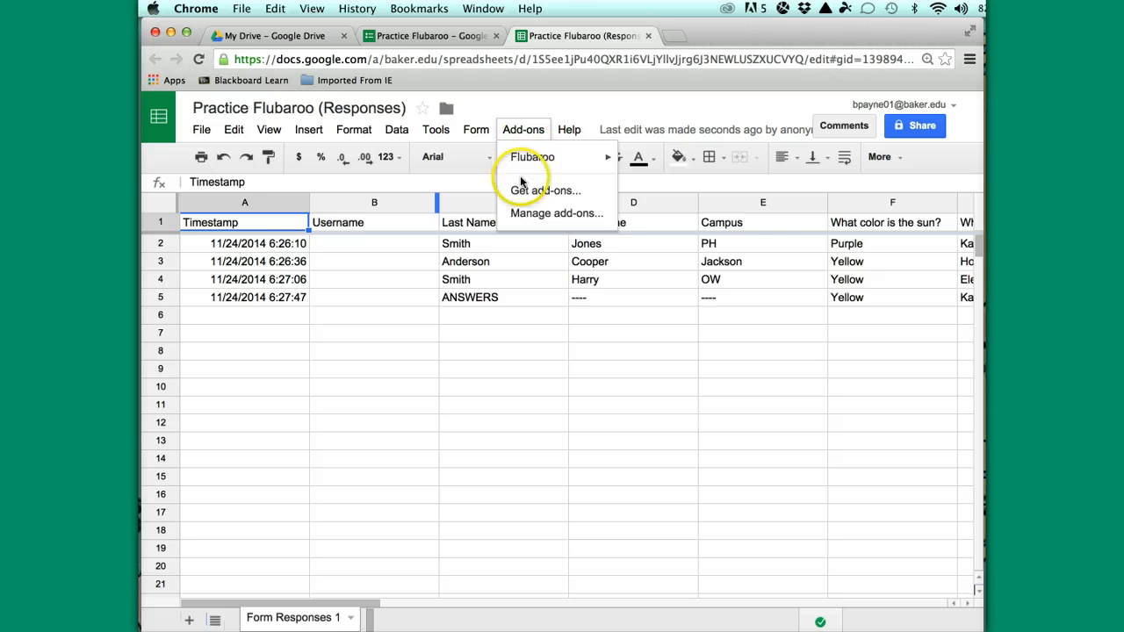
{"action": "mouse_move", "coordinate": [544, 163]}
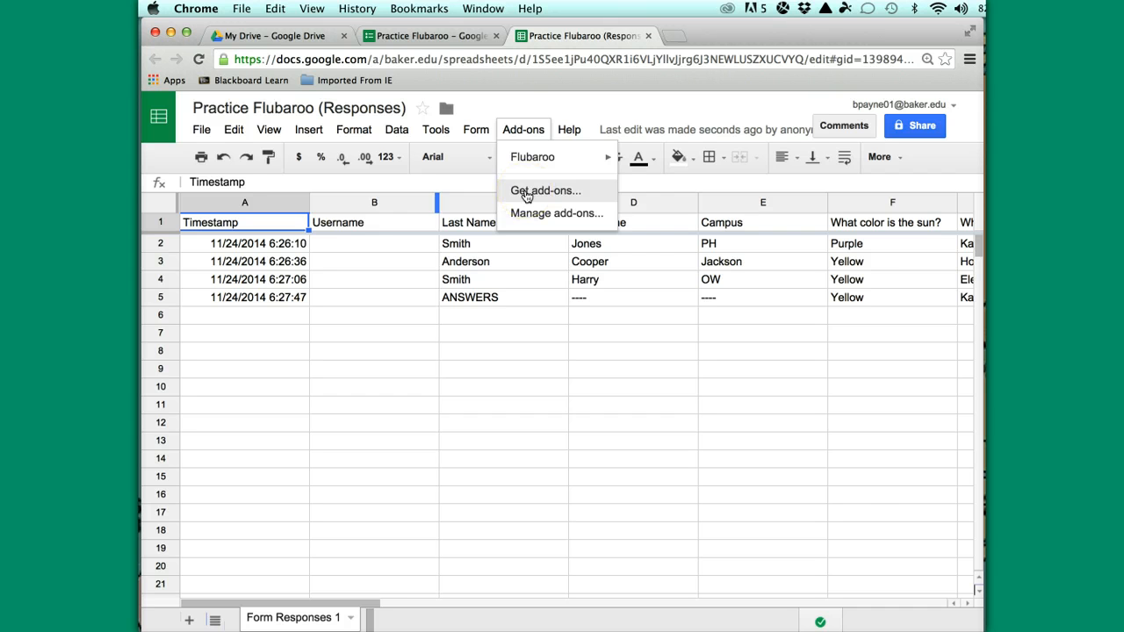
{"action": "left_click", "coordinate": [526, 193]}
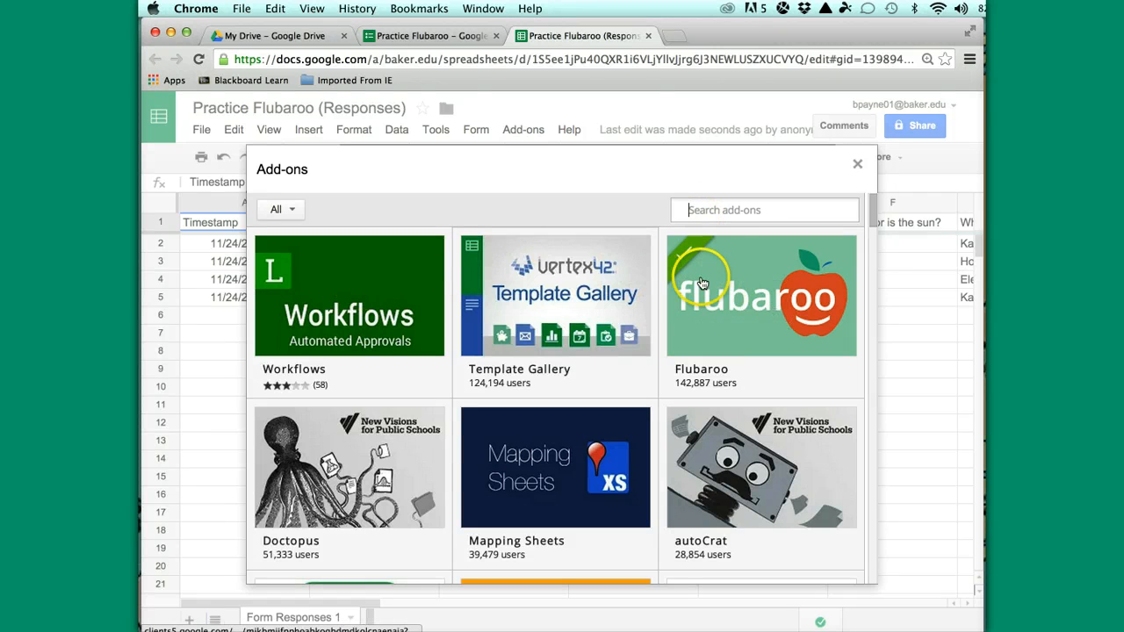
{"action": "mouse_move", "coordinate": [722, 306]}
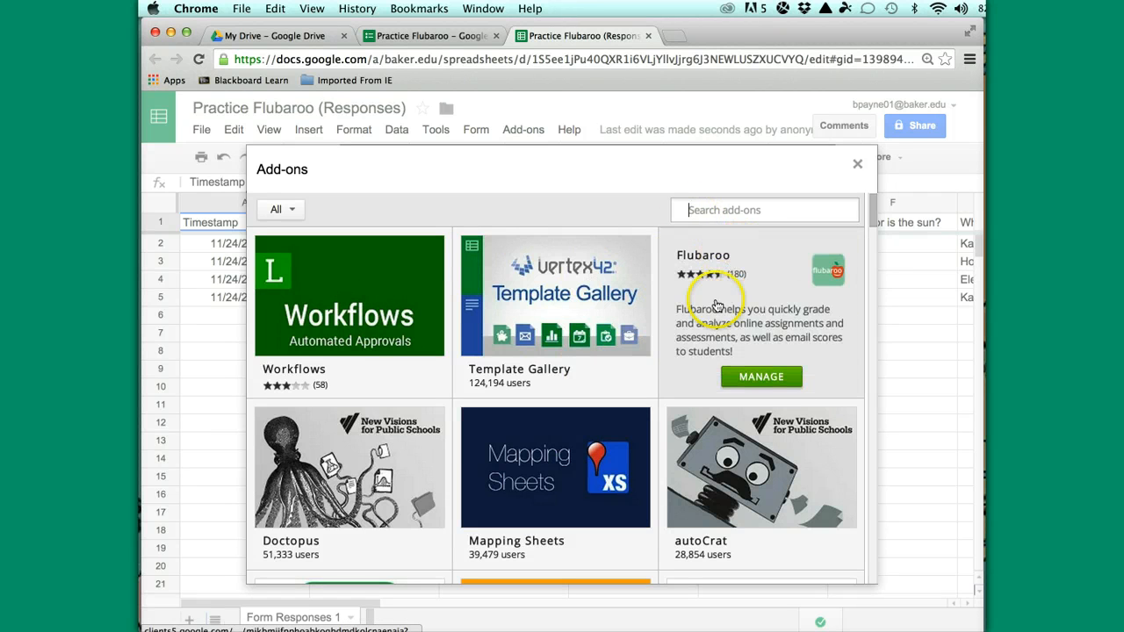
{"action": "left_click", "coordinate": [686, 211]}
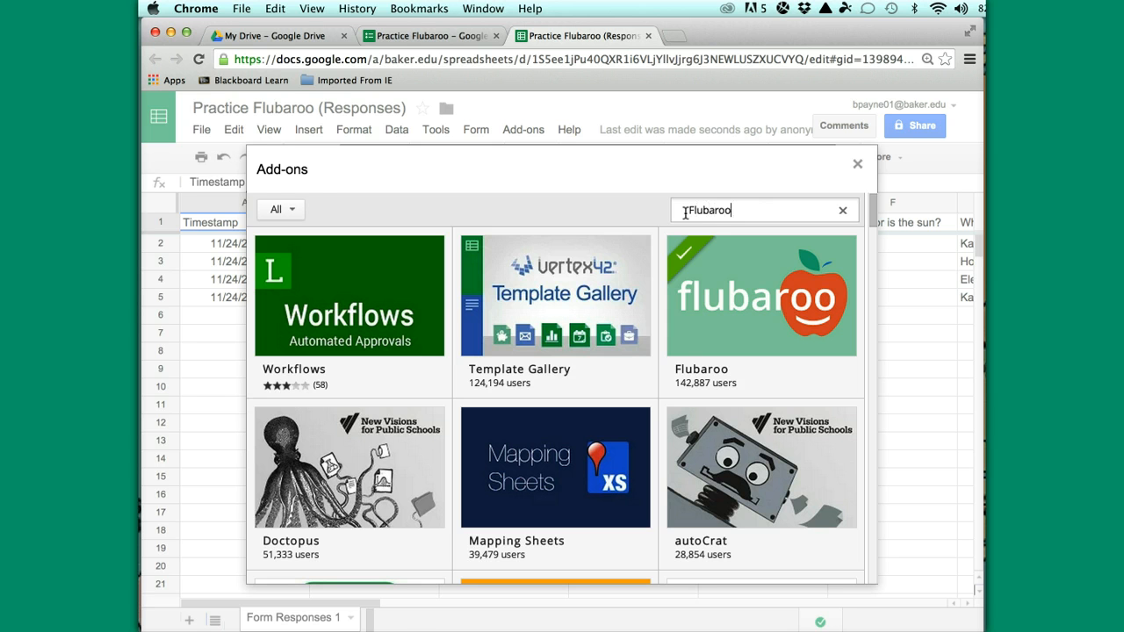
{"action": "key", "text": "Return"}
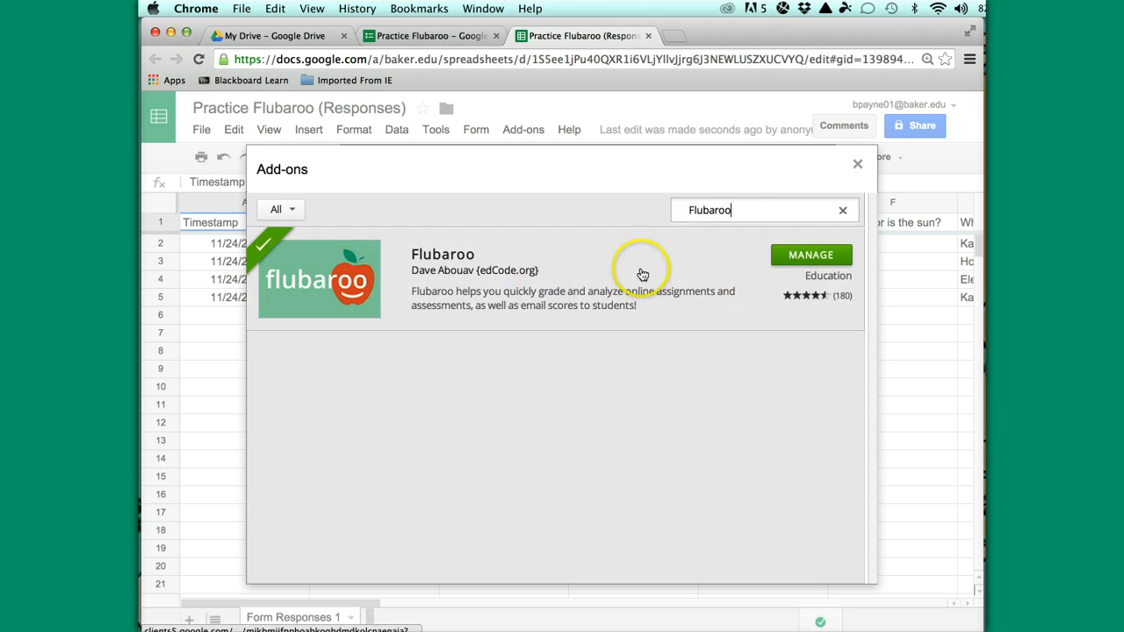
{"action": "left_click", "coordinate": [806, 264]}
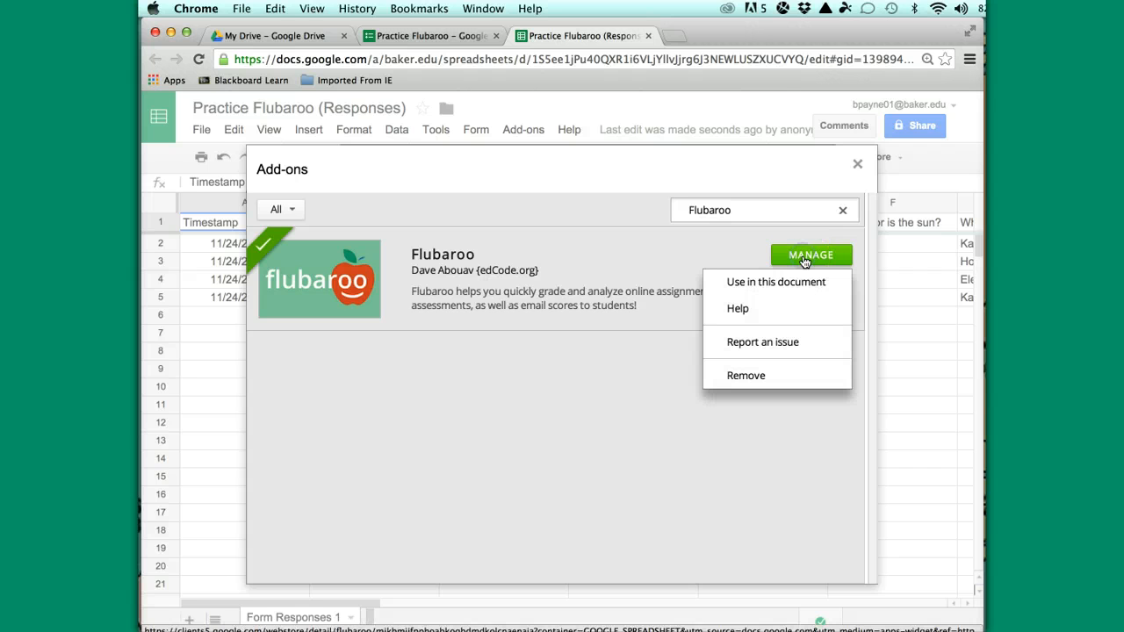
{"action": "left_click", "coordinate": [777, 282]}
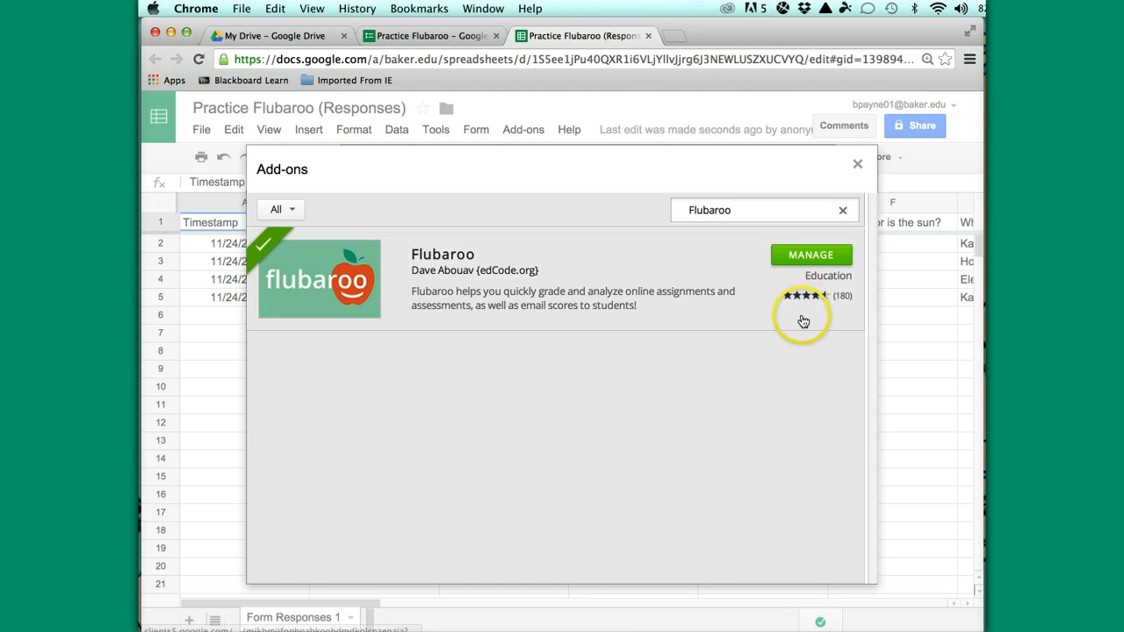
{"action": "left_click", "coordinate": [858, 167]}
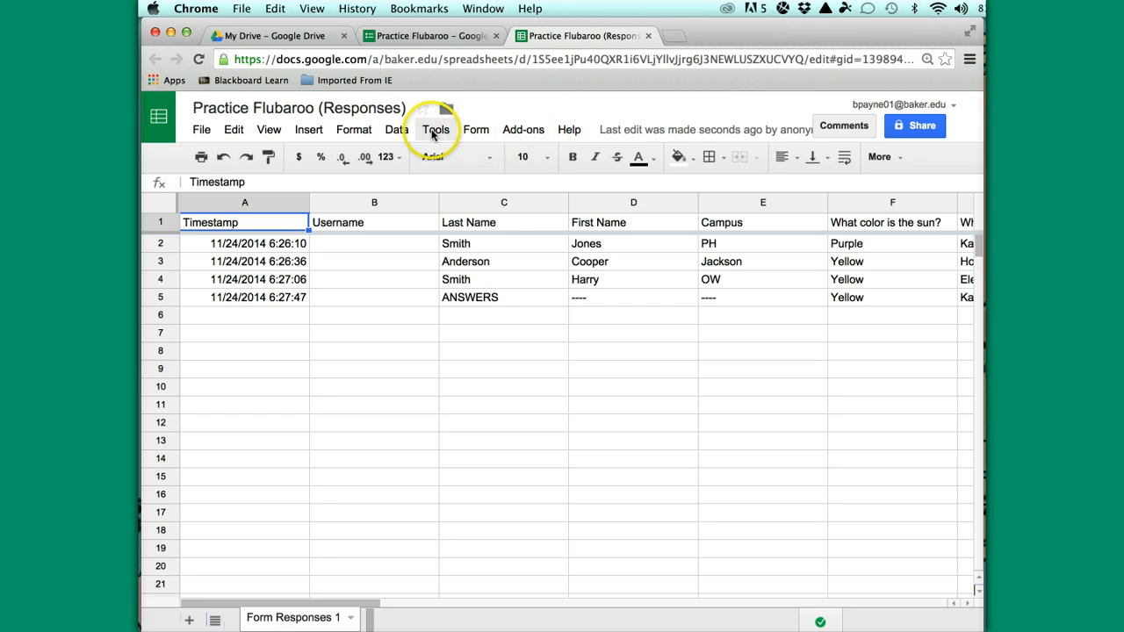
Start Flubaroo grading: Username and Campus identify the student, and quiz questions stay at 1 Point
{"action": "left_click", "coordinate": [524, 132]}
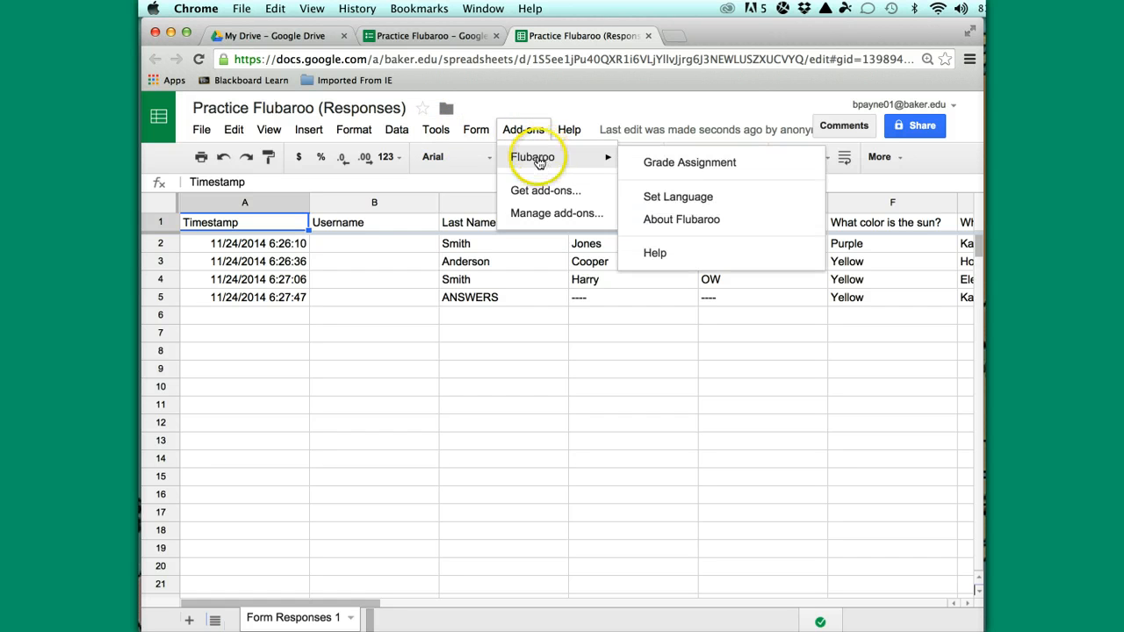
{"action": "left_click", "coordinate": [661, 164]}
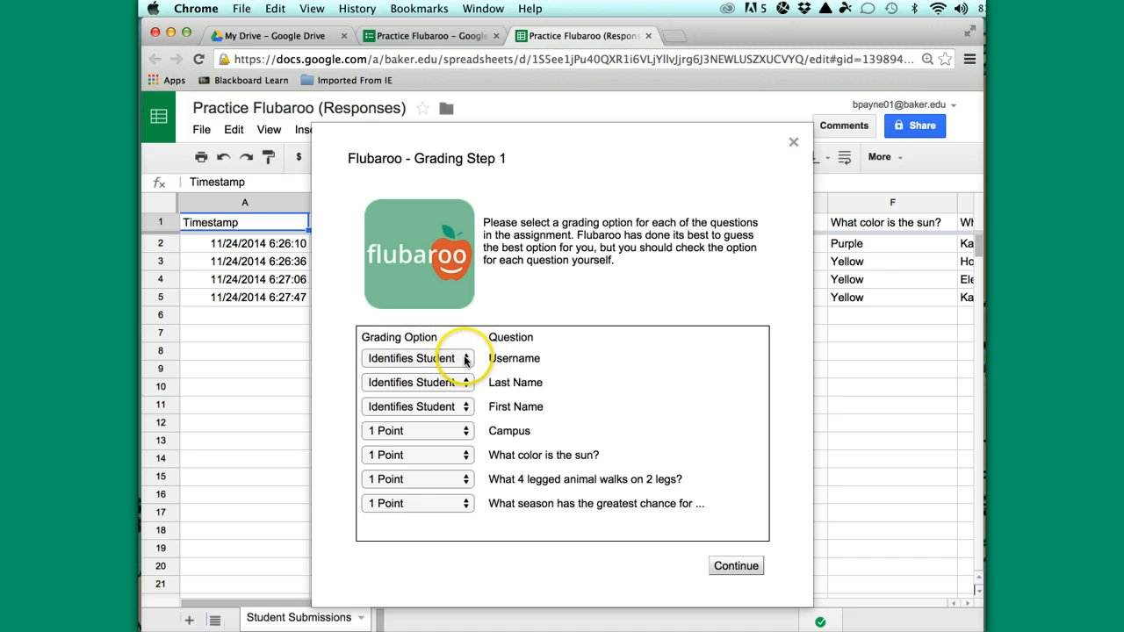
{"action": "left_click", "coordinate": [467, 360]}
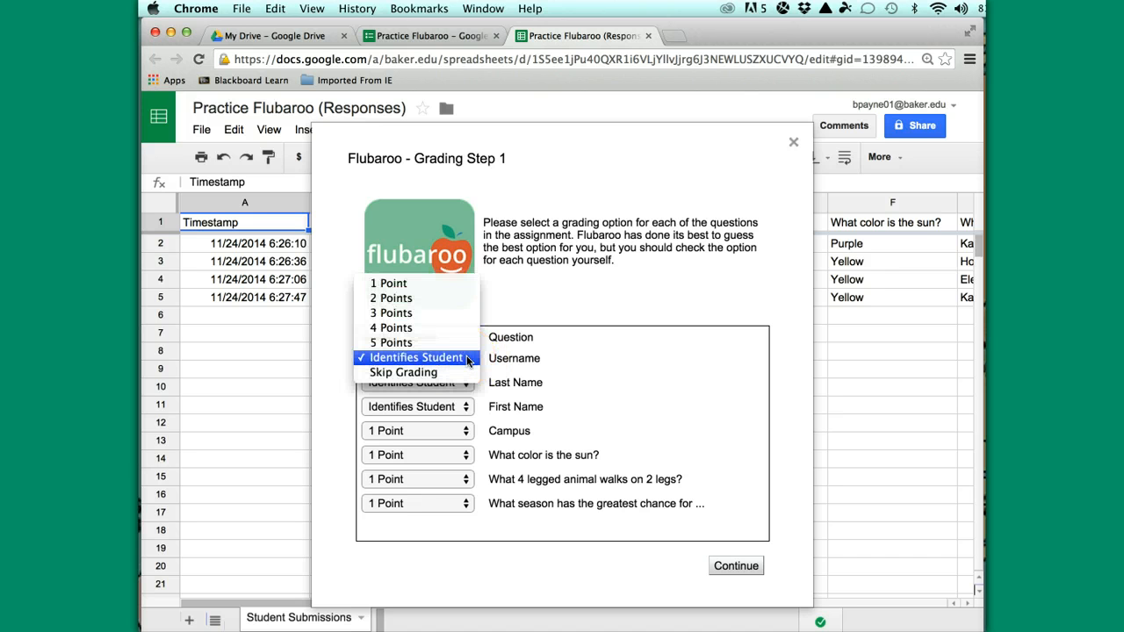
{"action": "left_click", "coordinate": [448, 361]}
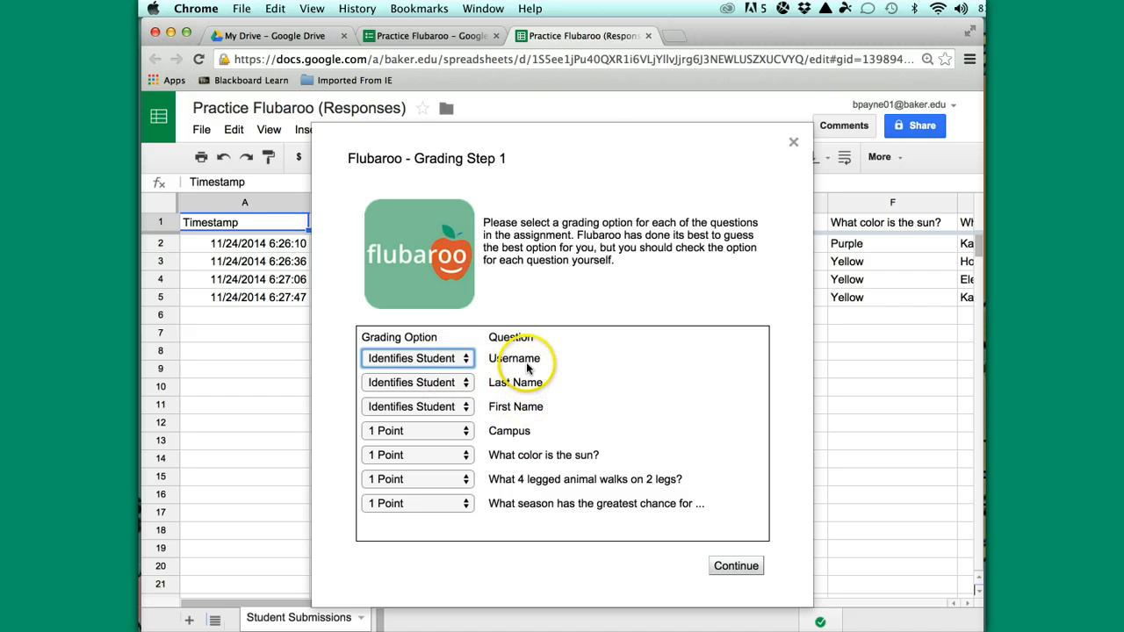
{"action": "left_click", "coordinate": [466, 436]}
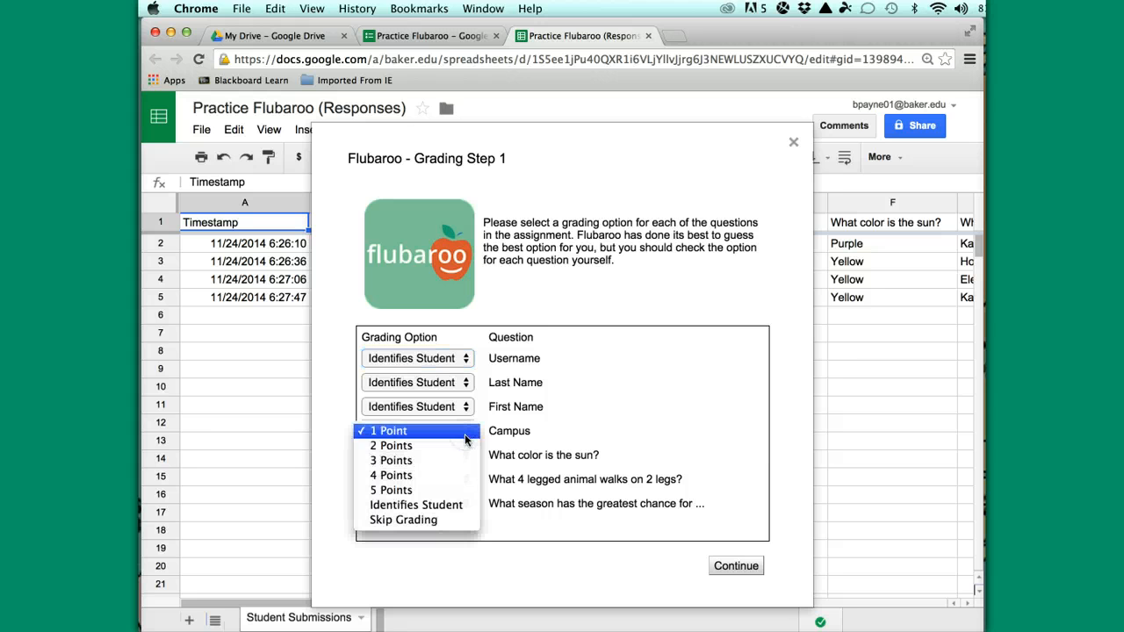
{"action": "left_click", "coordinate": [450, 508]}
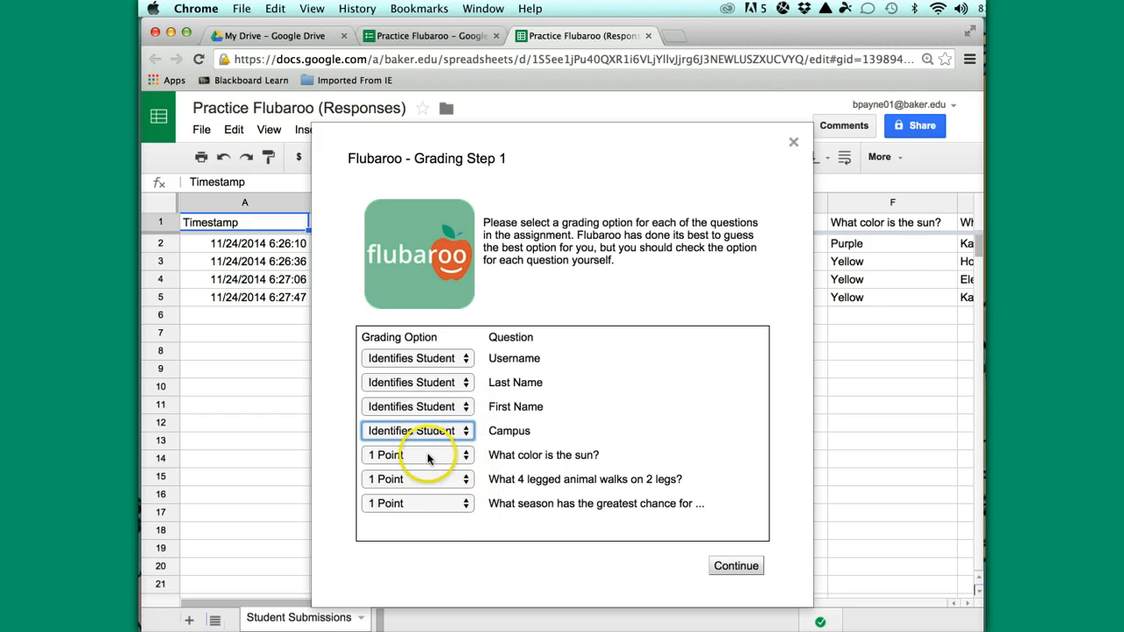
{"action": "left_click", "coordinate": [467, 458]}
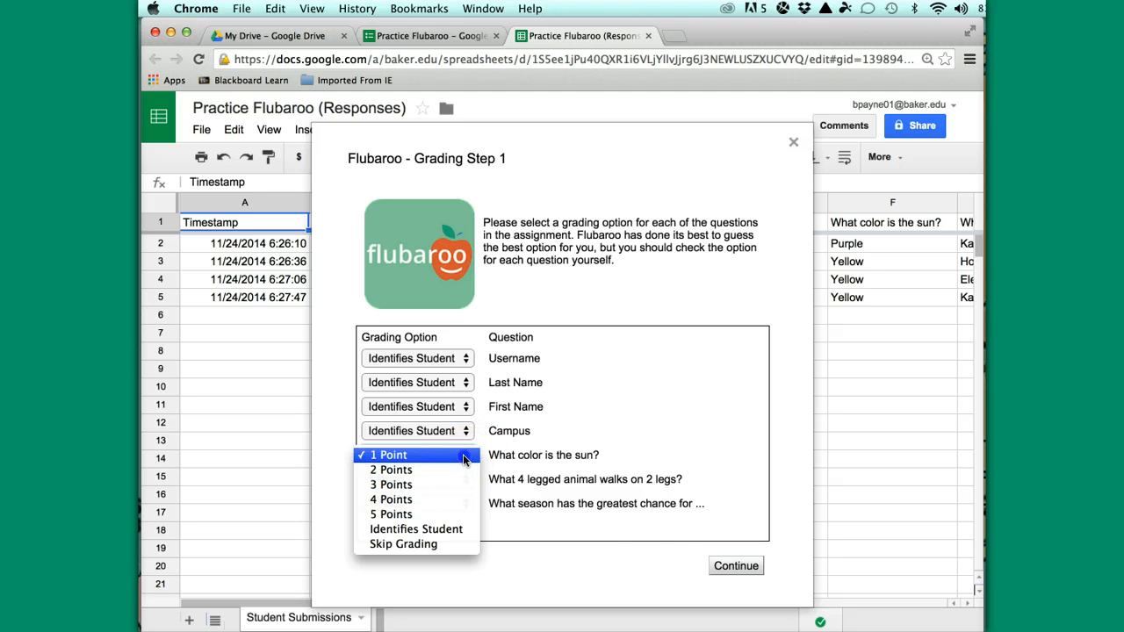
{"action": "left_click", "coordinate": [465, 456]}
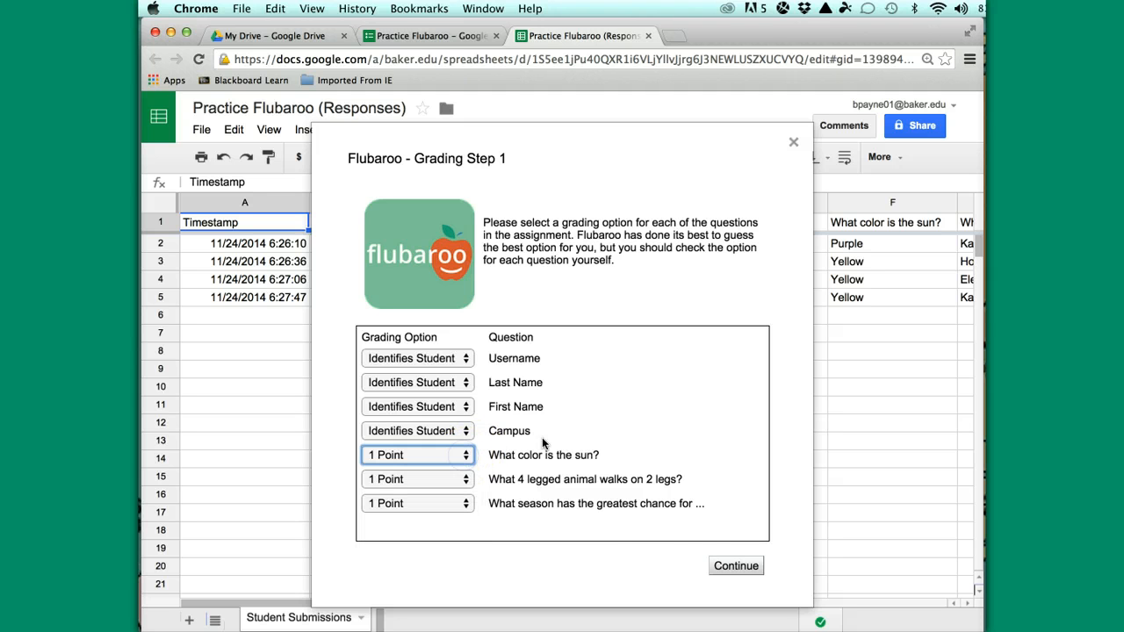
Choose the ANSWERS submission as the answer key and run Flubaroo grading
{"action": "left_click", "coordinate": [742, 572]}
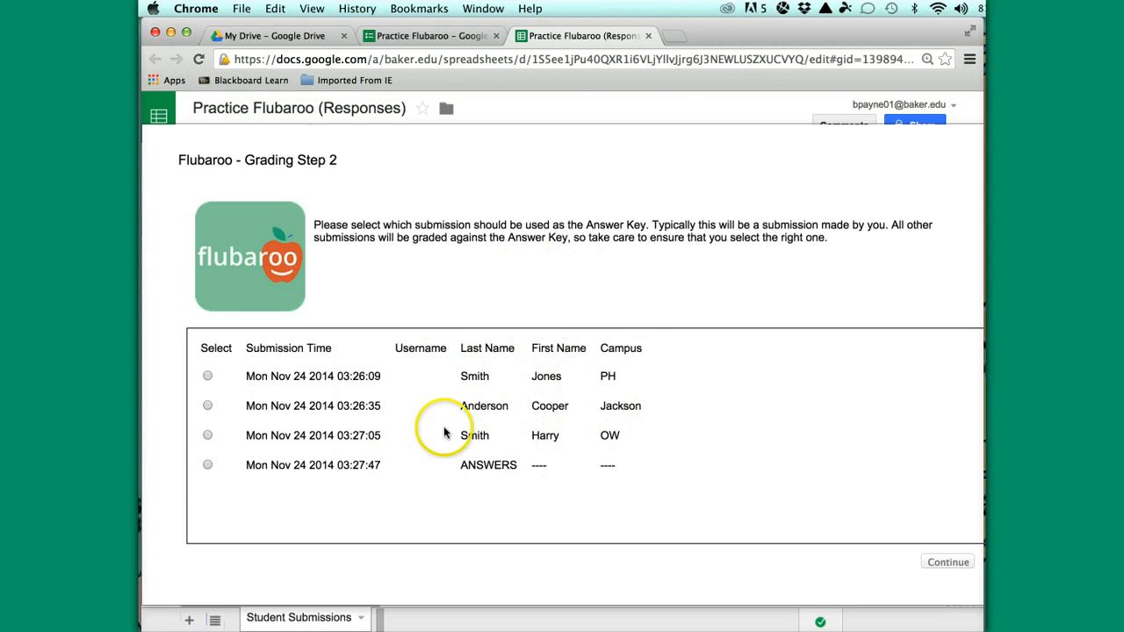
{"action": "left_click", "coordinate": [208, 466]}
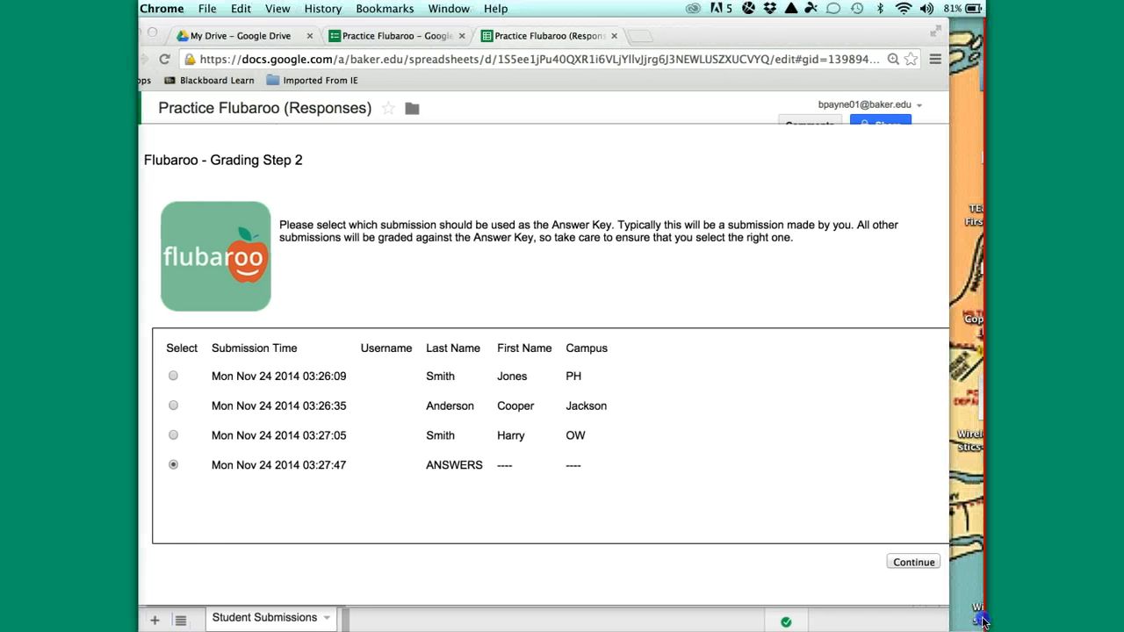
{"action": "left_click", "coordinate": [911, 562]}
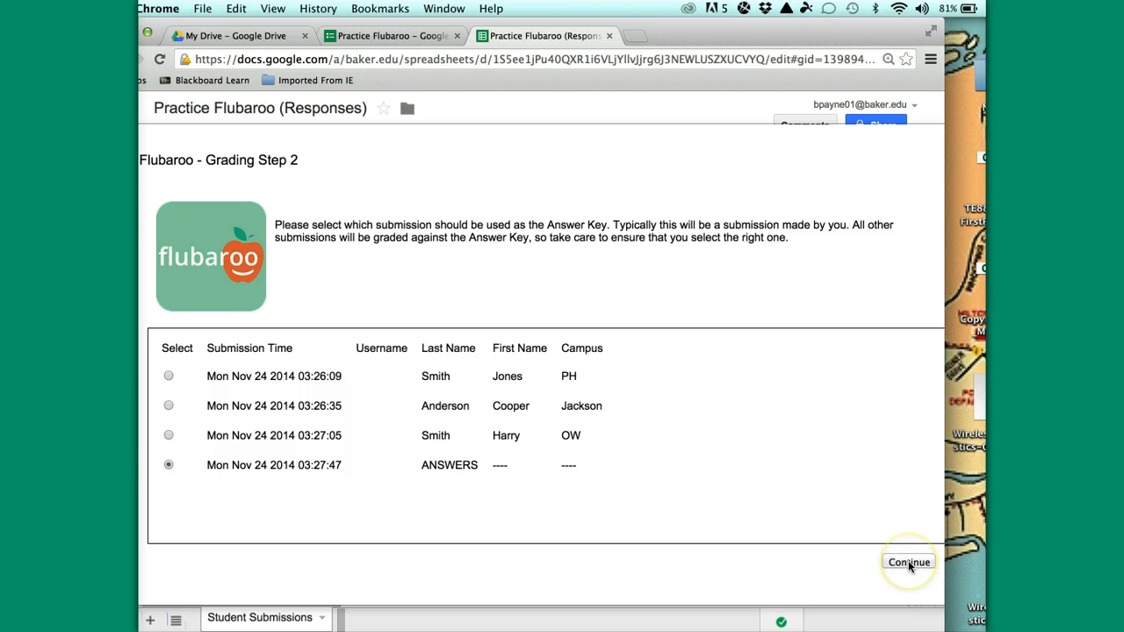
{"action": "left_click", "coordinate": [909, 563]}
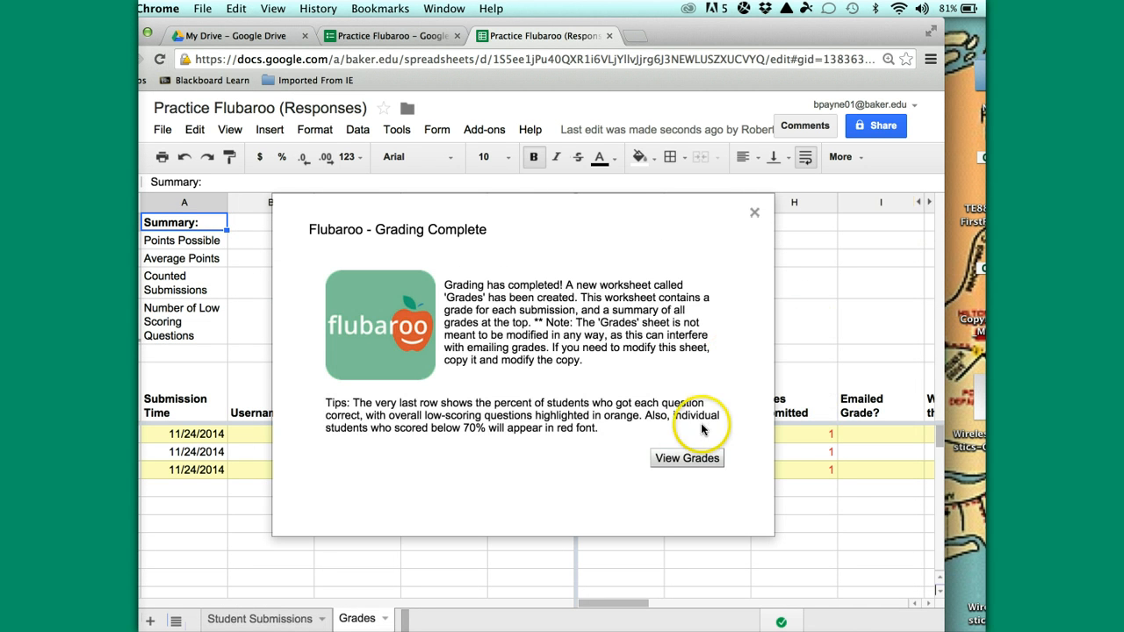
Review the Grades sheet: average 1.66 of 3 points, with the animal question flagged at 33.33
{"action": "left_click", "coordinate": [754, 214]}
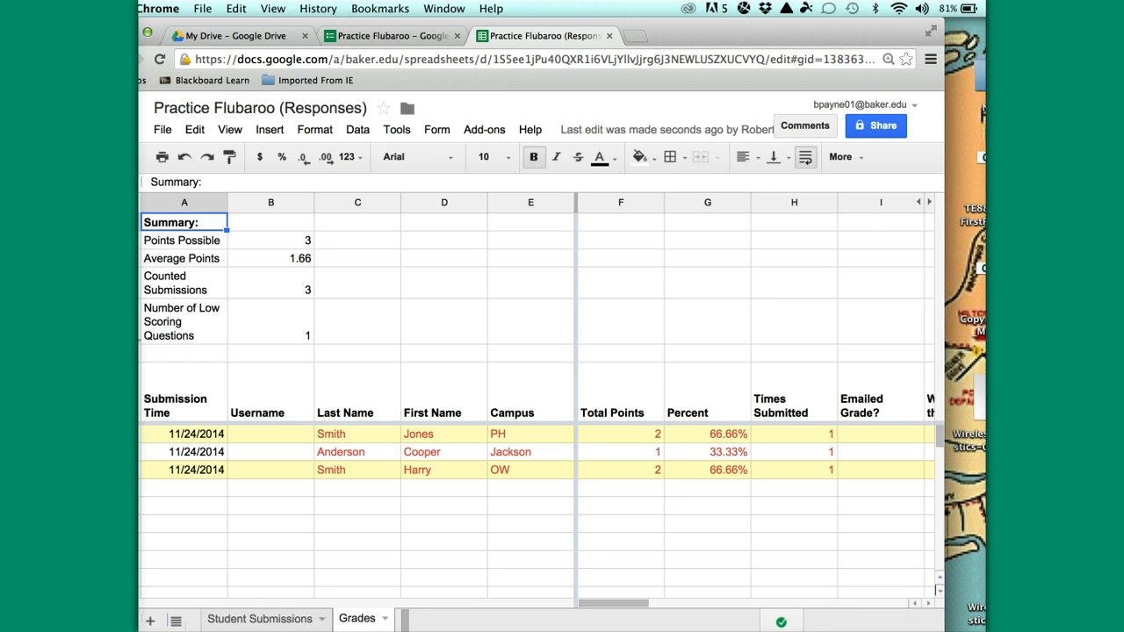
{"action": "left_click_drag", "start_coordinate": [944, 631], "coordinate": [981, 623]}
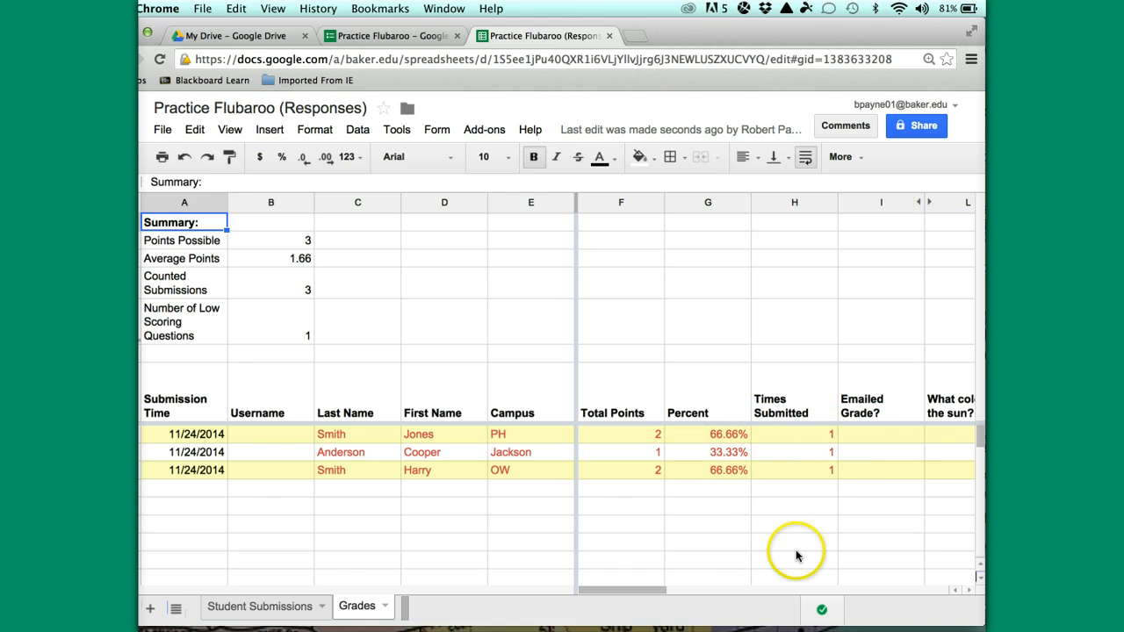
{"action": "left_click", "coordinate": [716, 590]}
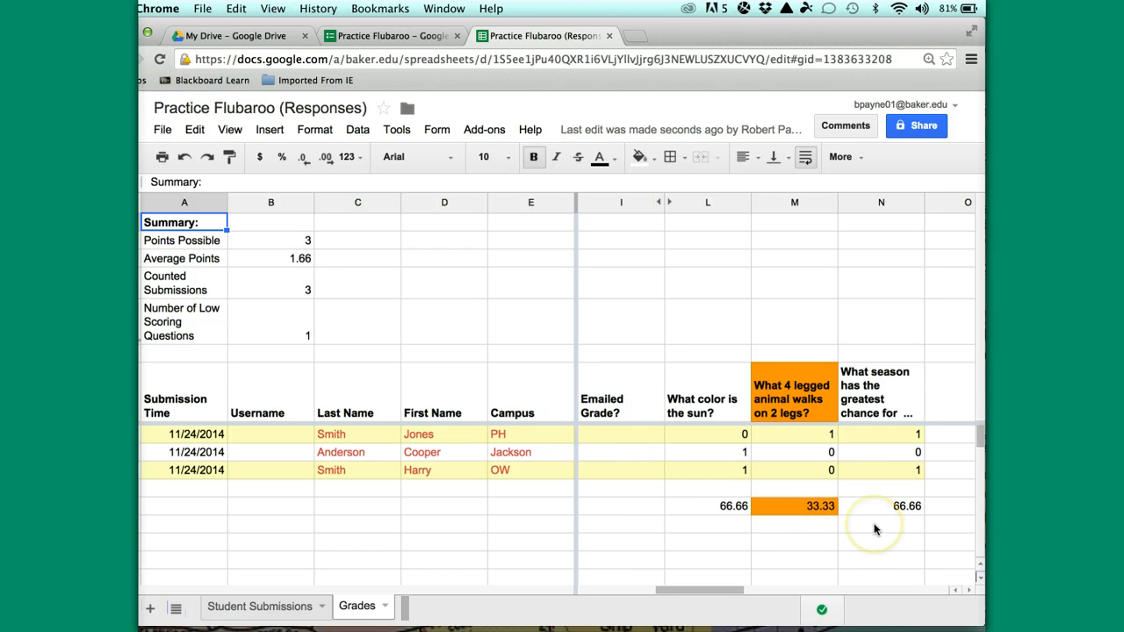
{"action": "scroll", "coordinate": [874, 530], "scroll_direction": "left", "scroll_amount": 3}
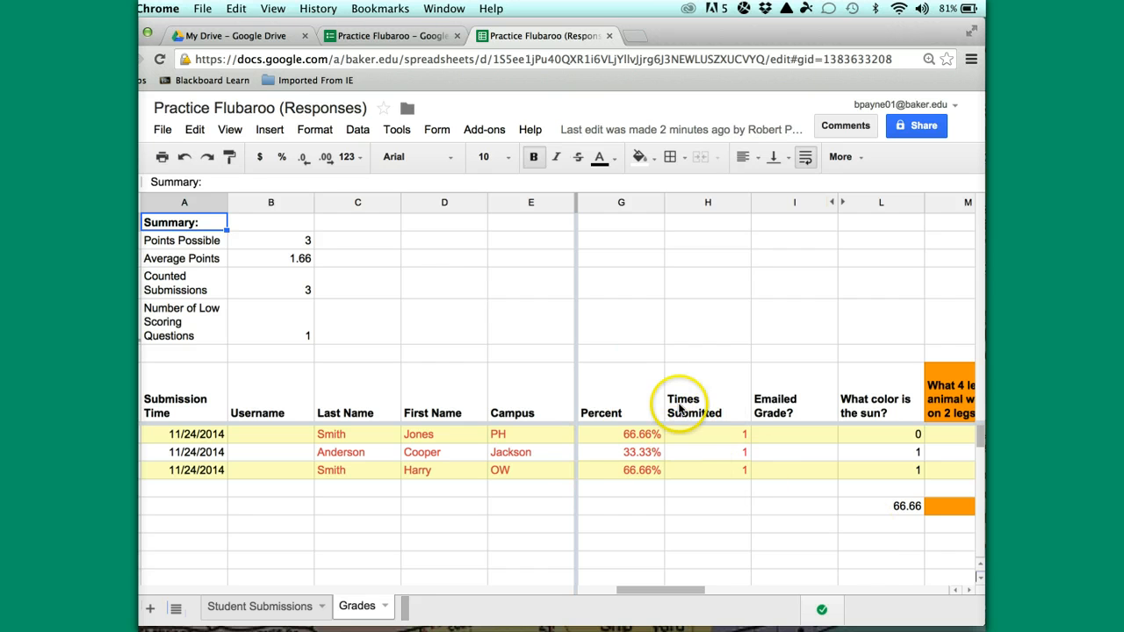